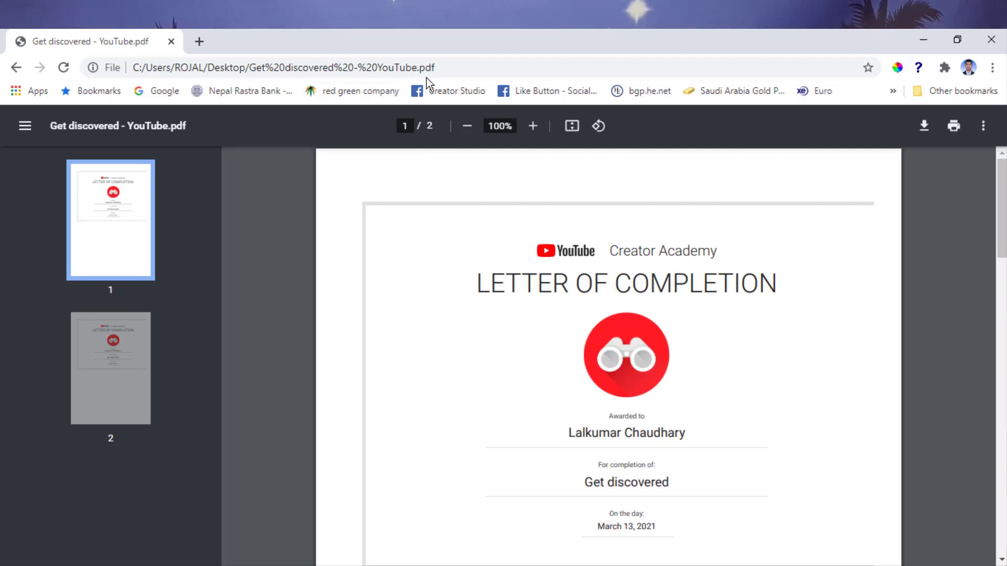
{"action": "left_click", "coordinate": [478, 72]}
{"action": "left_click", "coordinate": [199, 43]}
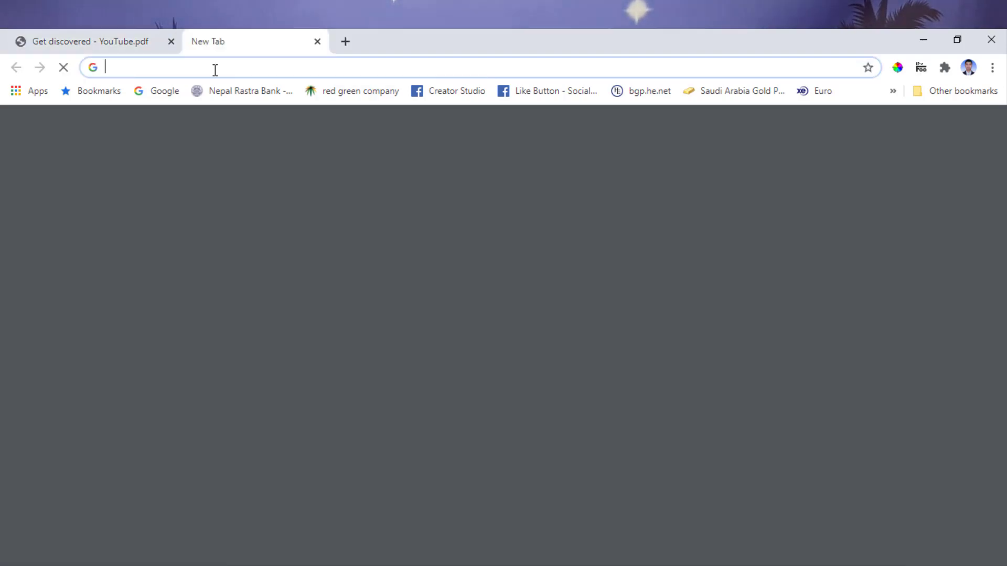
{"action": "type", "text": "www.sa"}
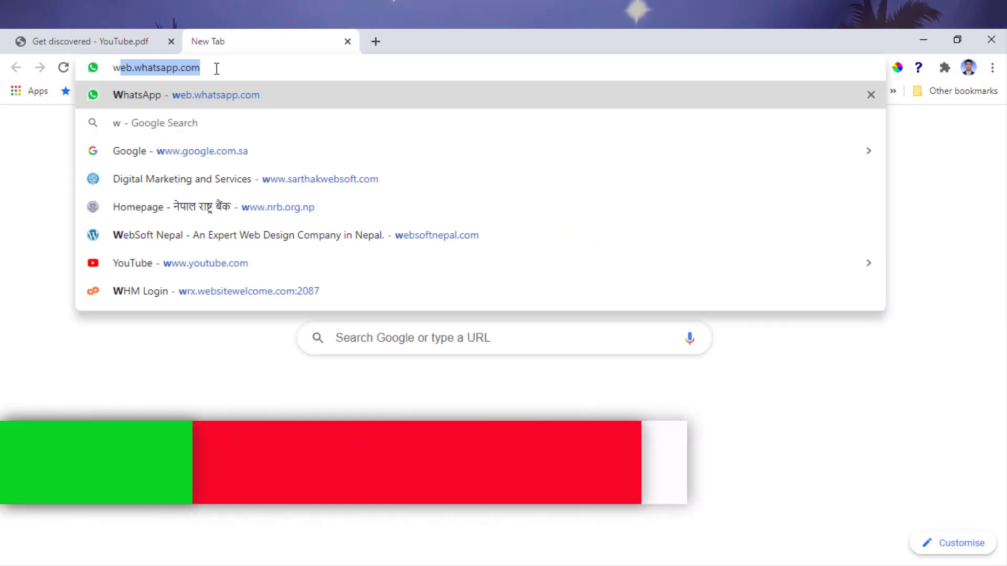
{"action": "type", "text": "rth"}
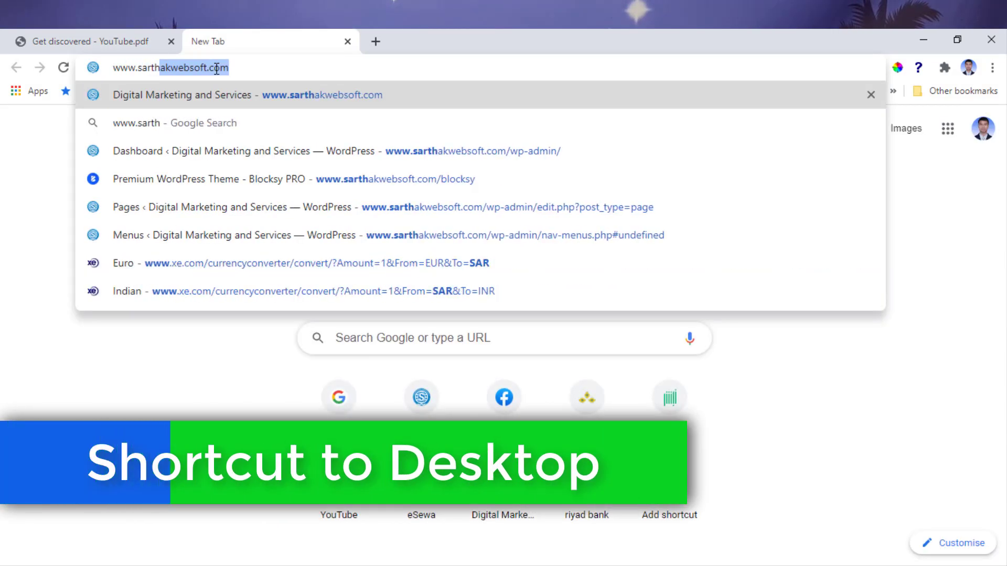
{"action": "key", "text": "Return"}
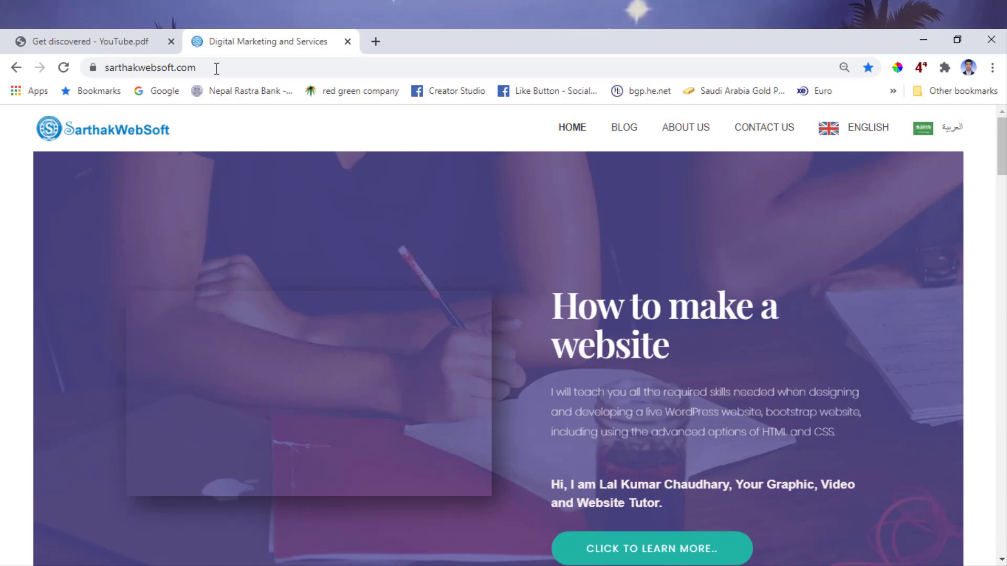
Create a desktop shortcut to the SarthakWebSoft site, keeping the suggested name and leaving the open-as-window option off
{"action": "left_click", "coordinate": [216, 68]}
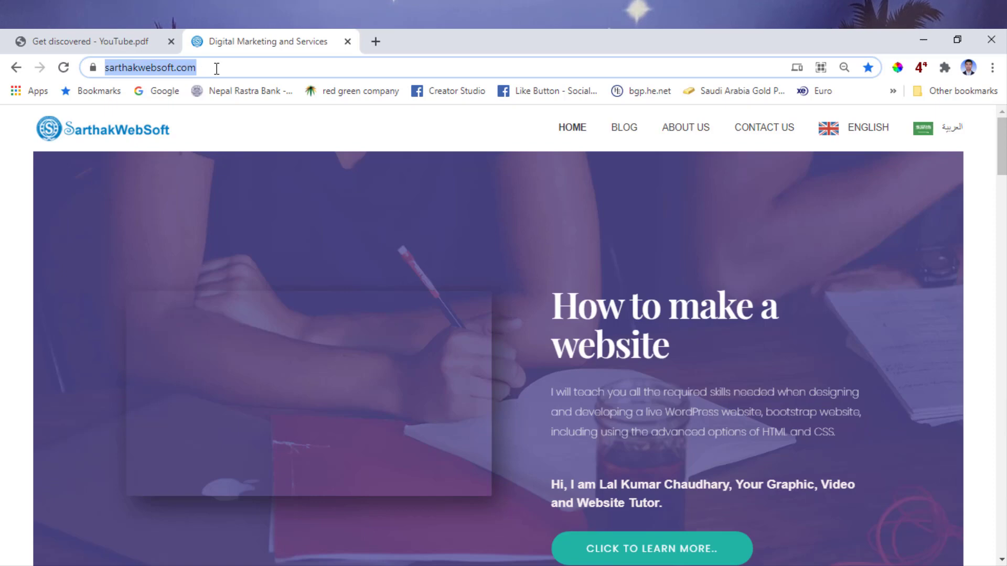
{"action": "double_click", "coordinate": [878, 38]}
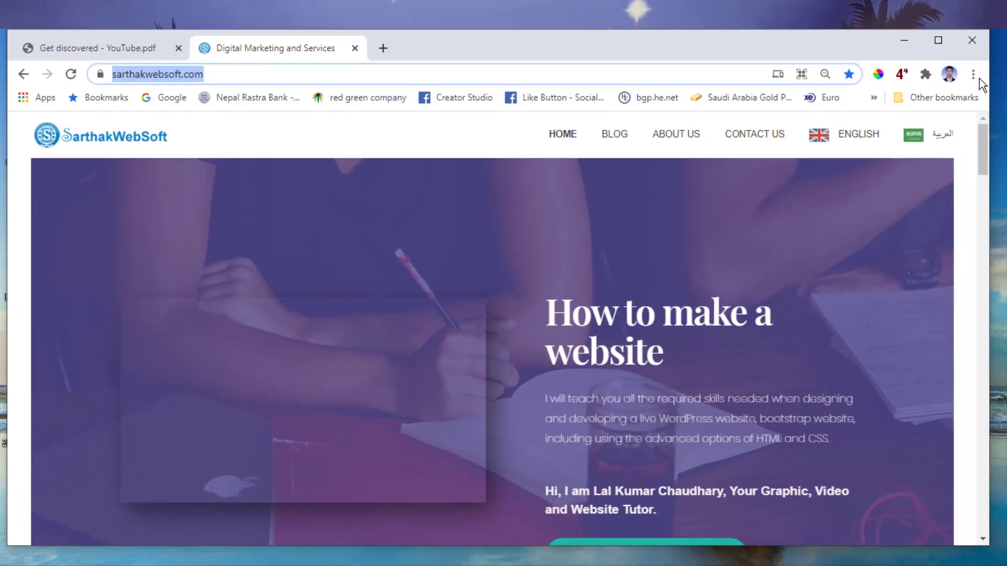
{"action": "left_click", "coordinate": [973, 75]}
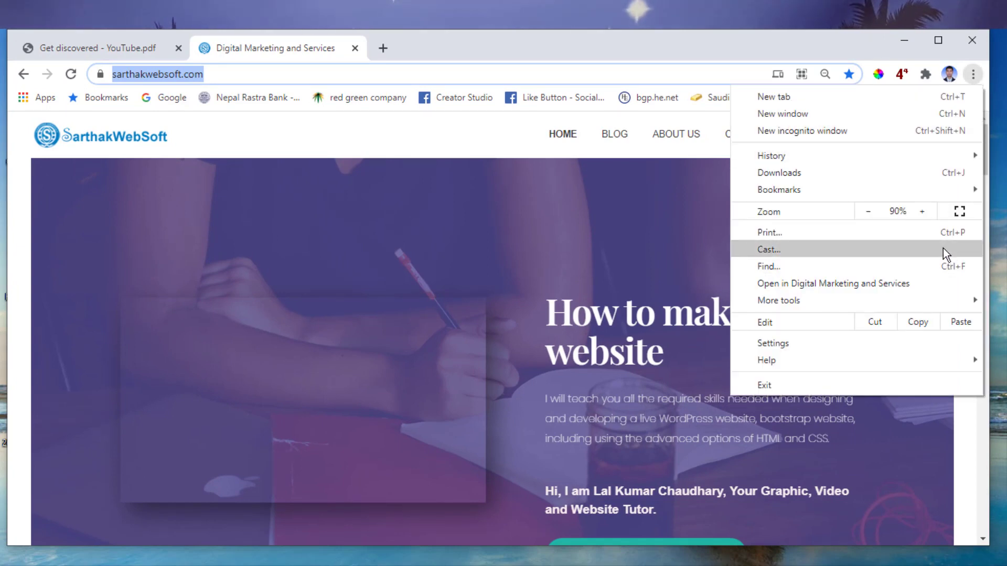
{"action": "mouse_move", "coordinate": [895, 300]}
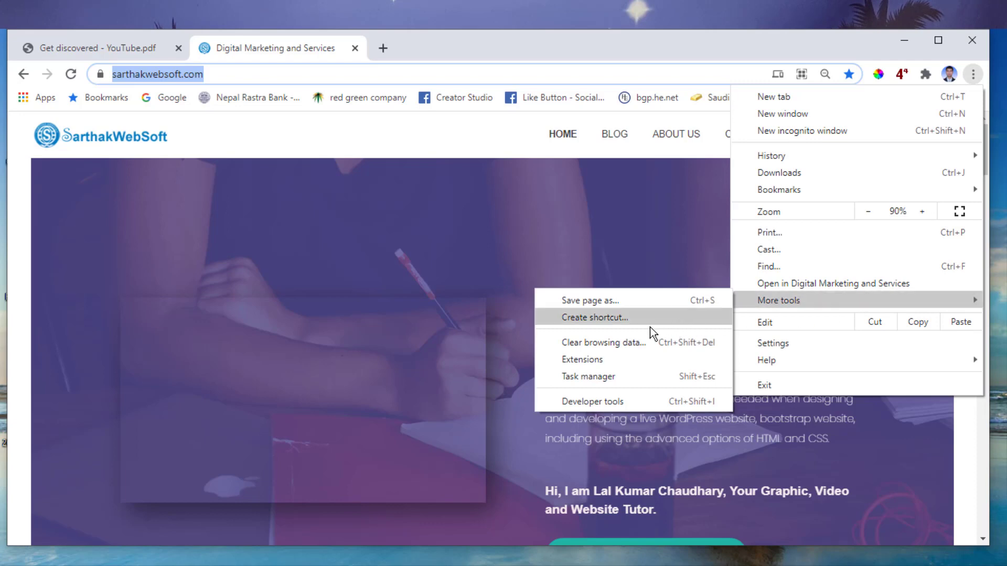
{"action": "left_click", "coordinate": [623, 318]}
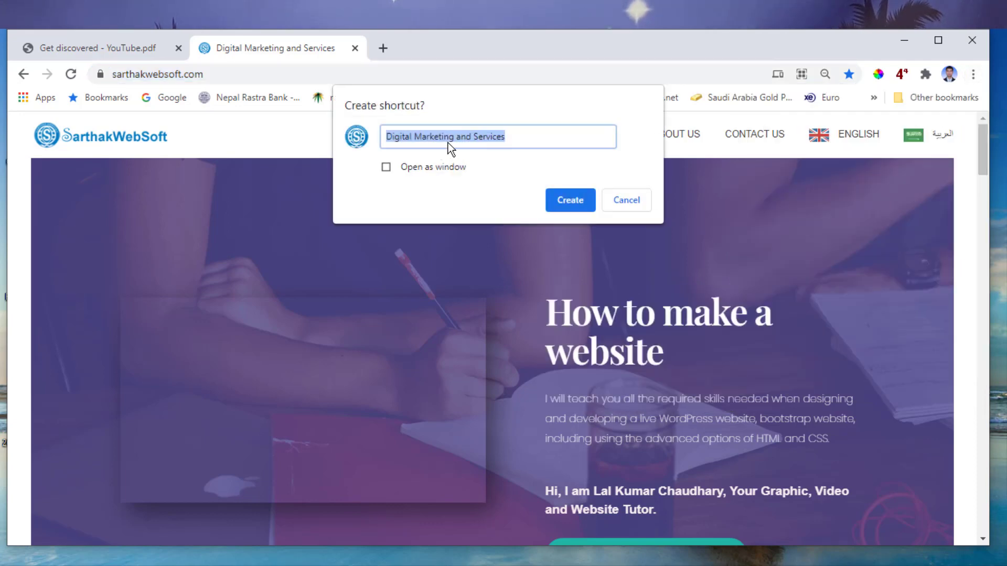
{"action": "left_click", "coordinate": [570, 201]}
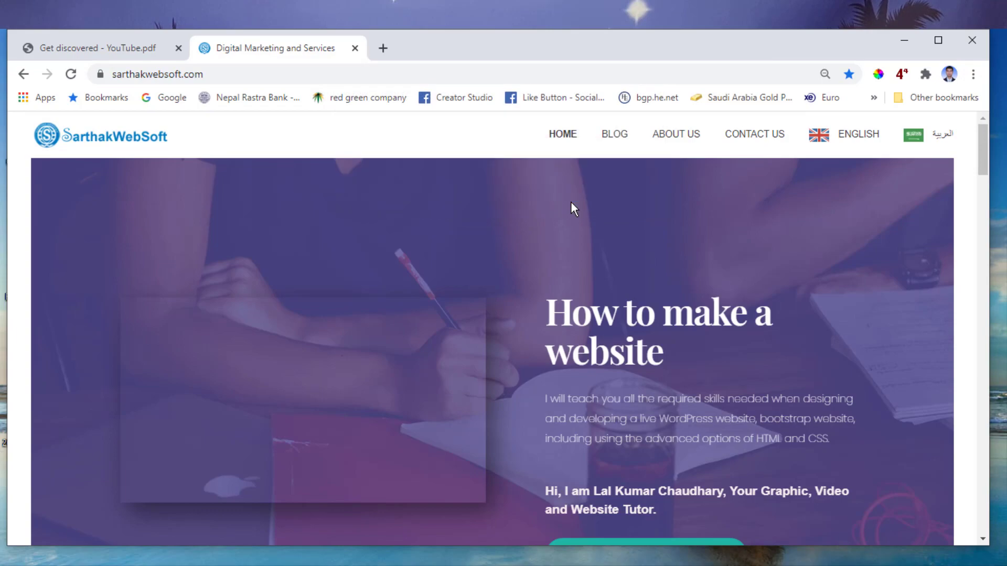
Launch the site from the "Digital Marketing and Services (1)" desktop shortcut and close the earlier duplicate tab in the browser
{"action": "left_click", "coordinate": [908, 42]}
{"action": "left_click", "coordinate": [767, 155]}
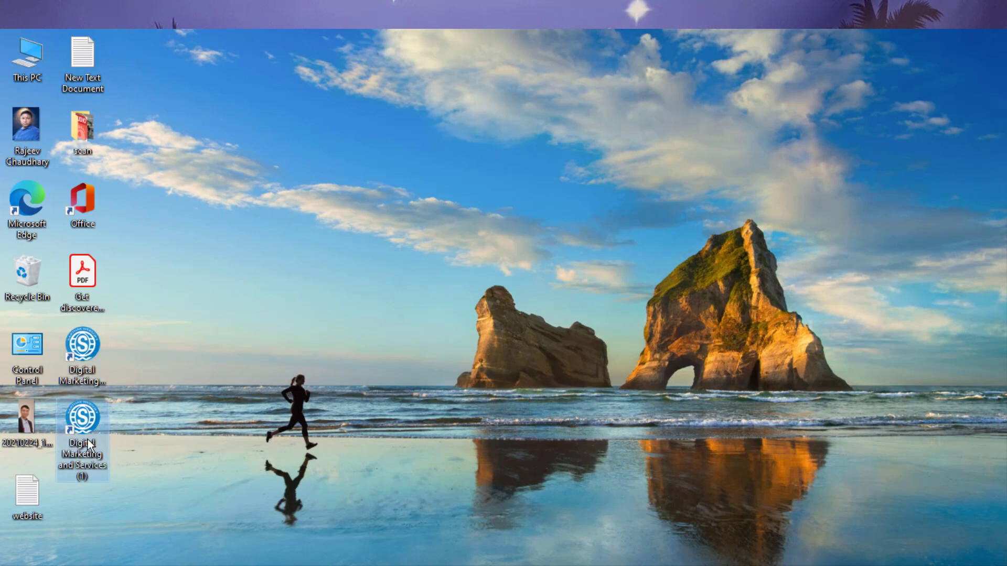
{"action": "mouse_move", "coordinate": [94, 471]}
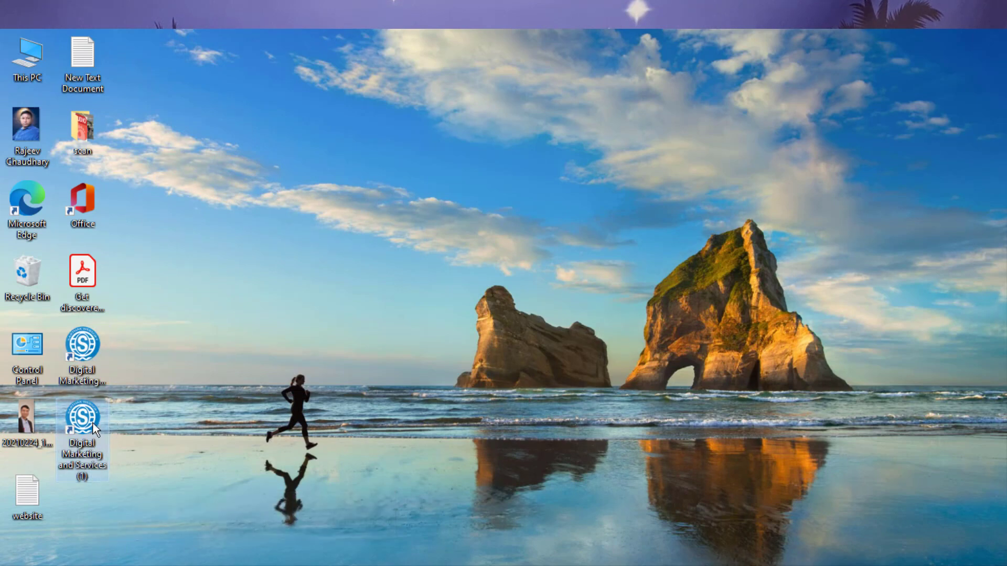
{"action": "mouse_move", "coordinate": [84, 425]}
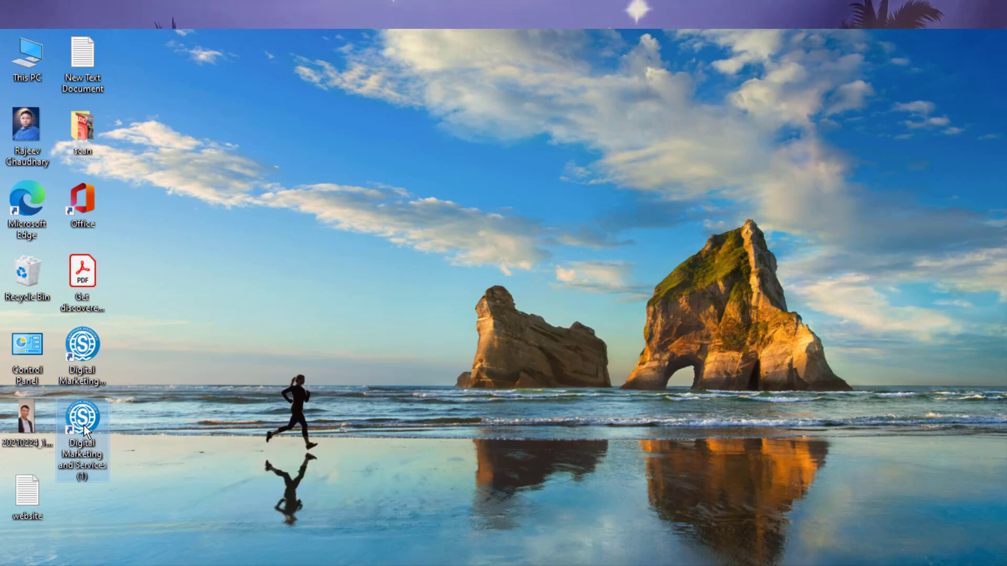
{"action": "double_click", "coordinate": [83, 425]}
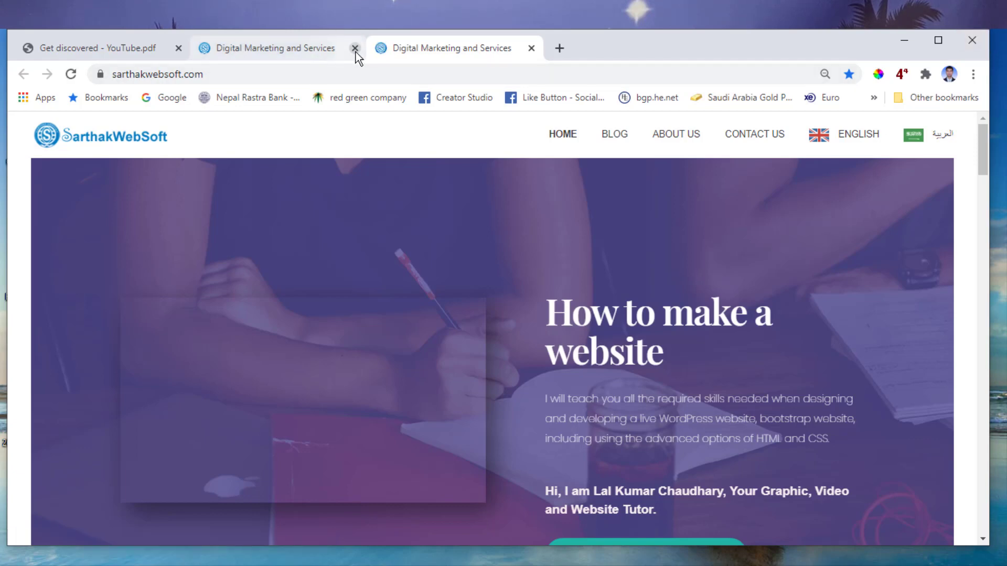
{"action": "left_click", "coordinate": [354, 48]}
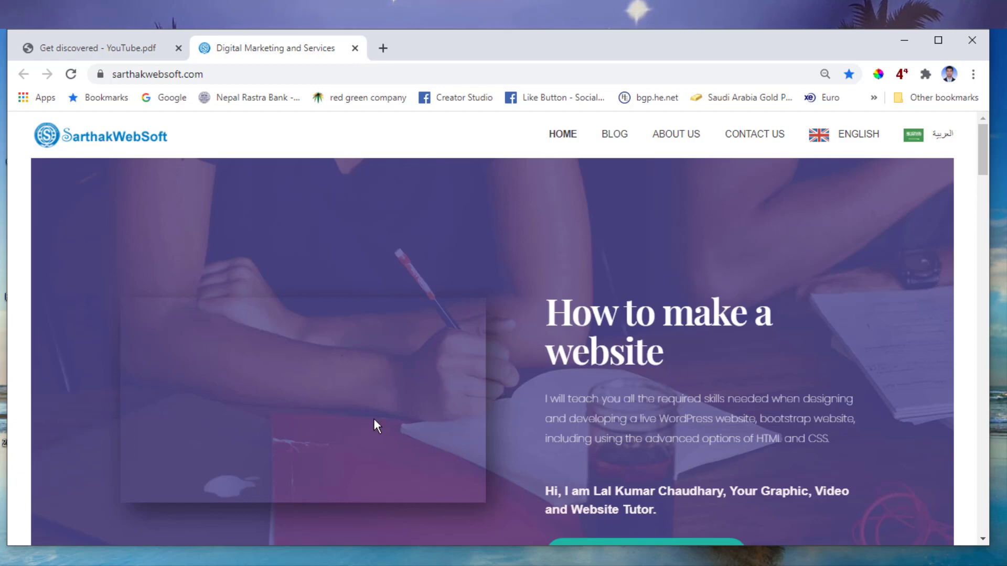
Open the Blog page of the SarthakWebSoft site
{"action": "left_click", "coordinate": [380, 73]}
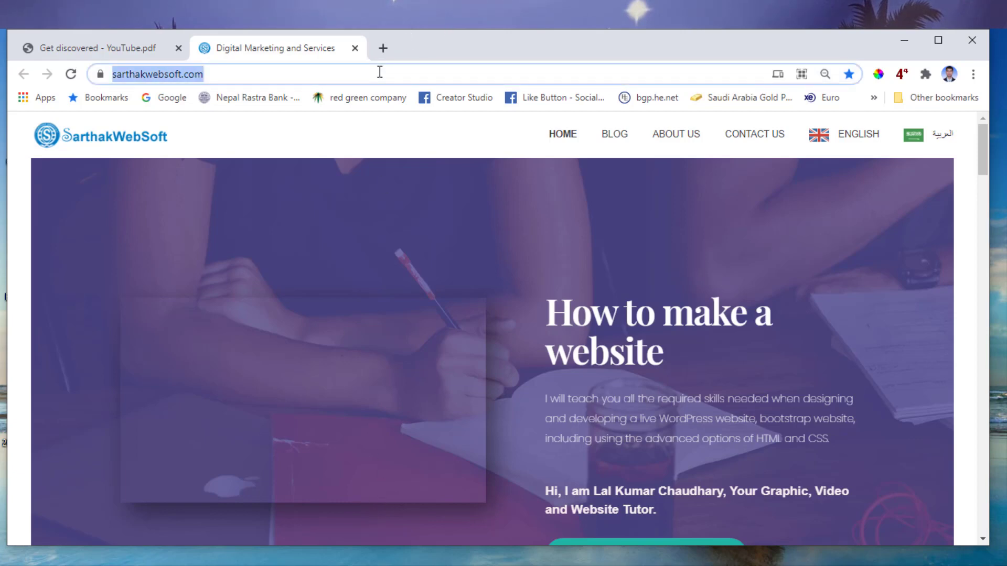
{"action": "left_click", "coordinate": [617, 137]}
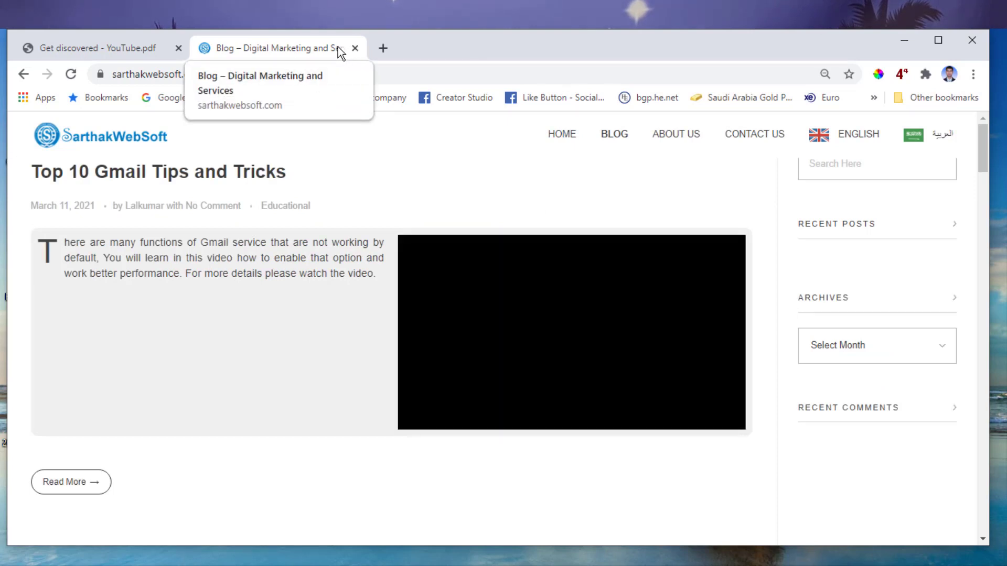
{"action": "right_click", "coordinate": [337, 46]}
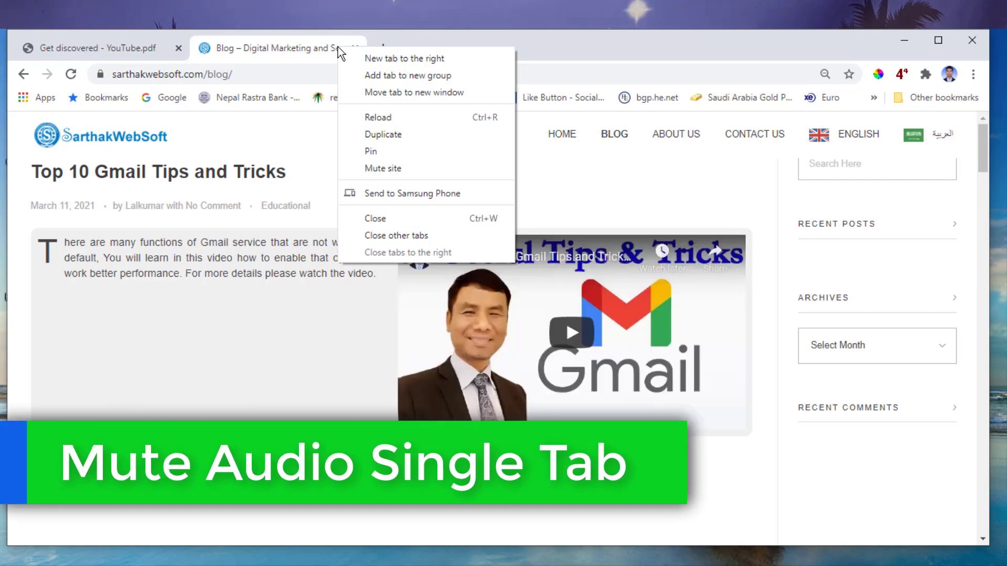
{"action": "left_click", "coordinate": [587, 43]}
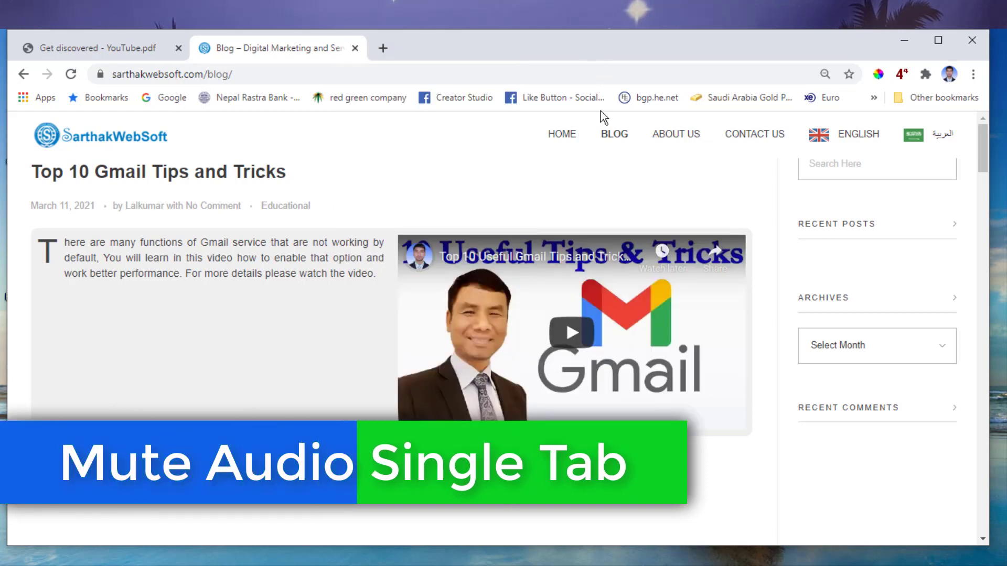
Look through the blog posts and their embedded tutorial videos for playing audio
{"action": "scroll", "coordinate": [546, 294], "scroll_direction": "down", "scroll_amount": 10}
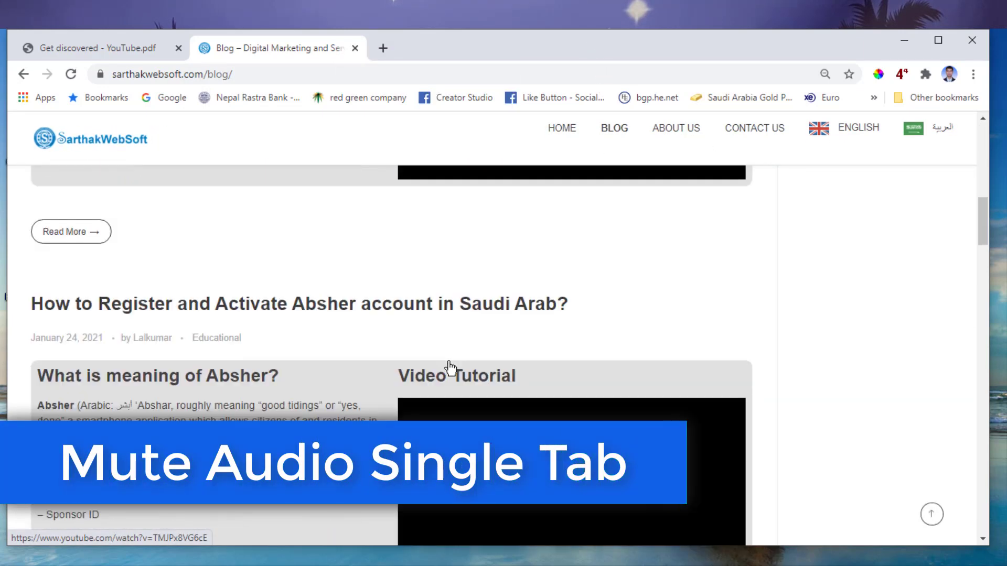
{"action": "scroll", "coordinate": [472, 344], "scroll_direction": "up", "scroll_amount": 5}
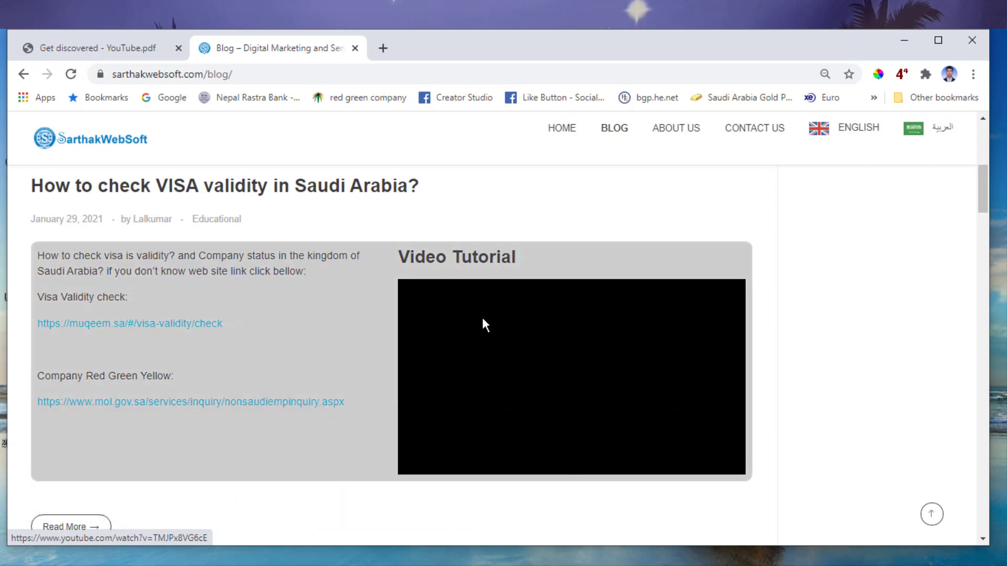
{"action": "scroll", "coordinate": [493, 335], "scroll_direction": "down", "scroll_amount": 5}
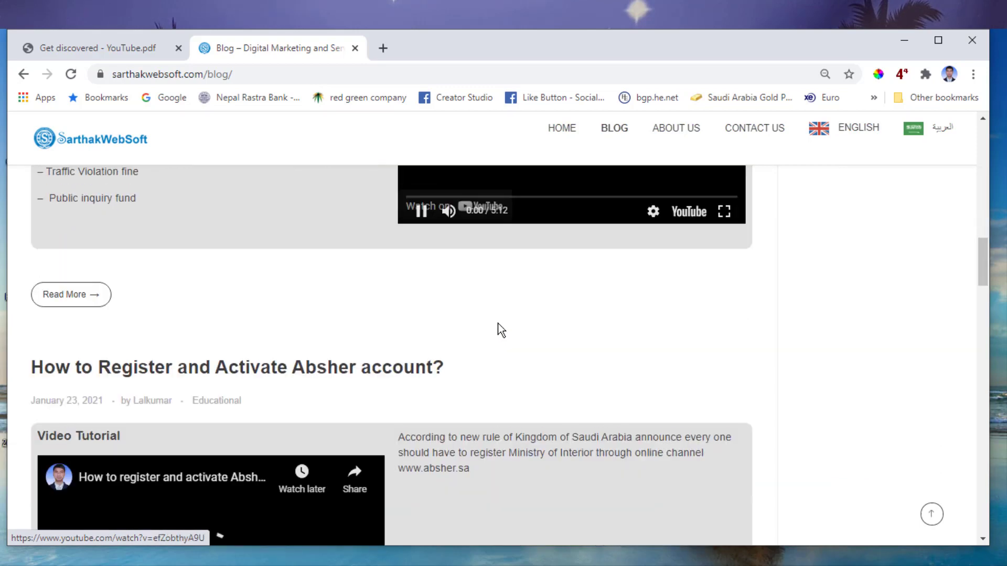
{"action": "scroll", "coordinate": [498, 323], "scroll_direction": "down", "scroll_amount": 4}
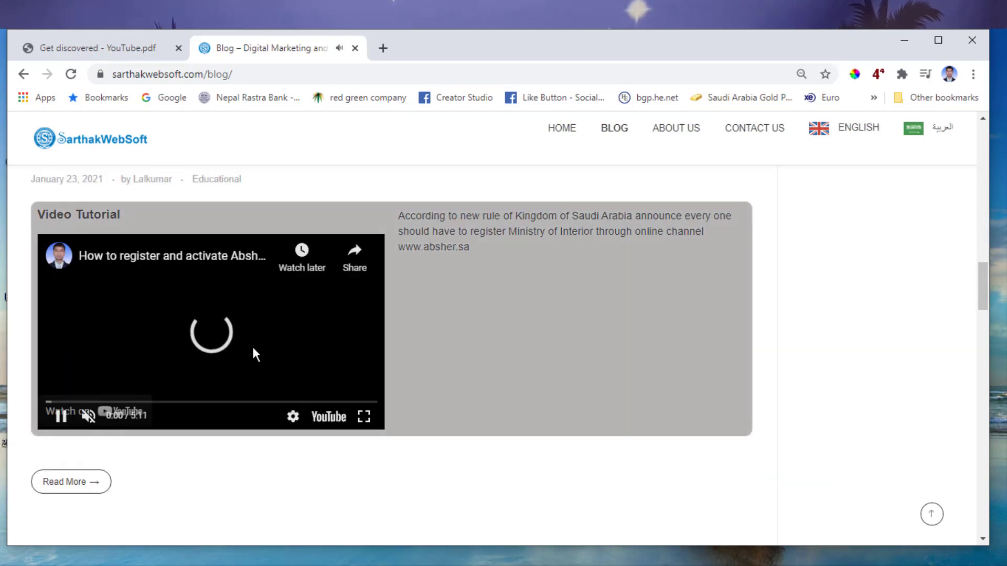
{"action": "scroll", "coordinate": [437, 345], "scroll_direction": "up", "scroll_amount": 1}
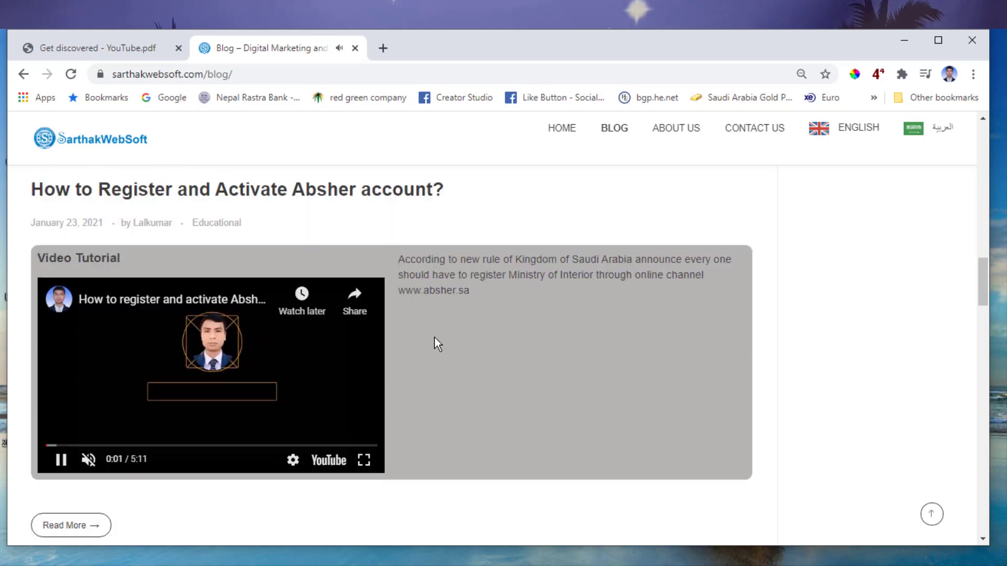
{"action": "scroll", "coordinate": [434, 338], "scroll_direction": "up", "scroll_amount": 6}
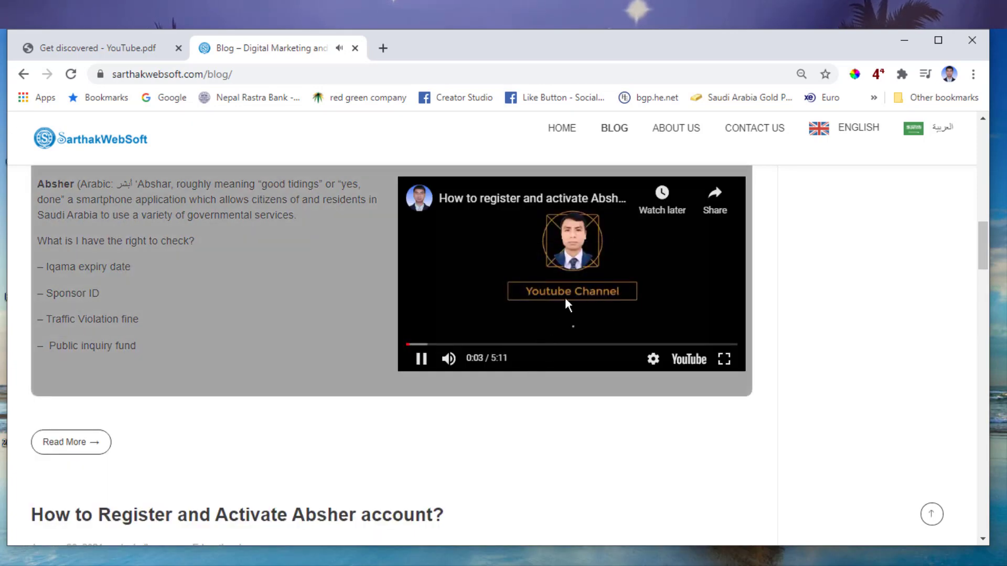
{"action": "scroll", "coordinate": [361, 367], "scroll_direction": "up", "scroll_amount": 6}
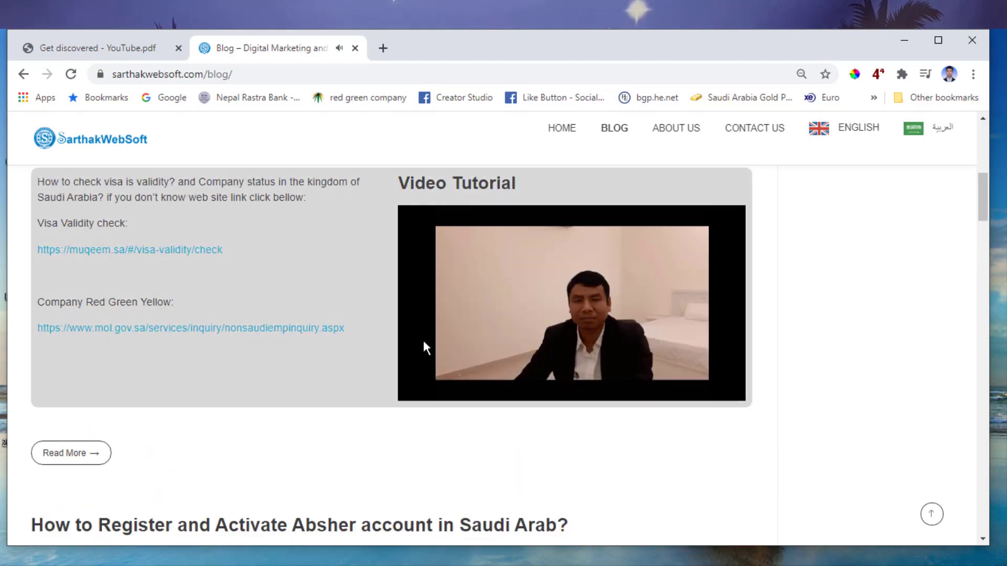
{"action": "scroll", "coordinate": [423, 343], "scroll_direction": "up", "scroll_amount": 8}
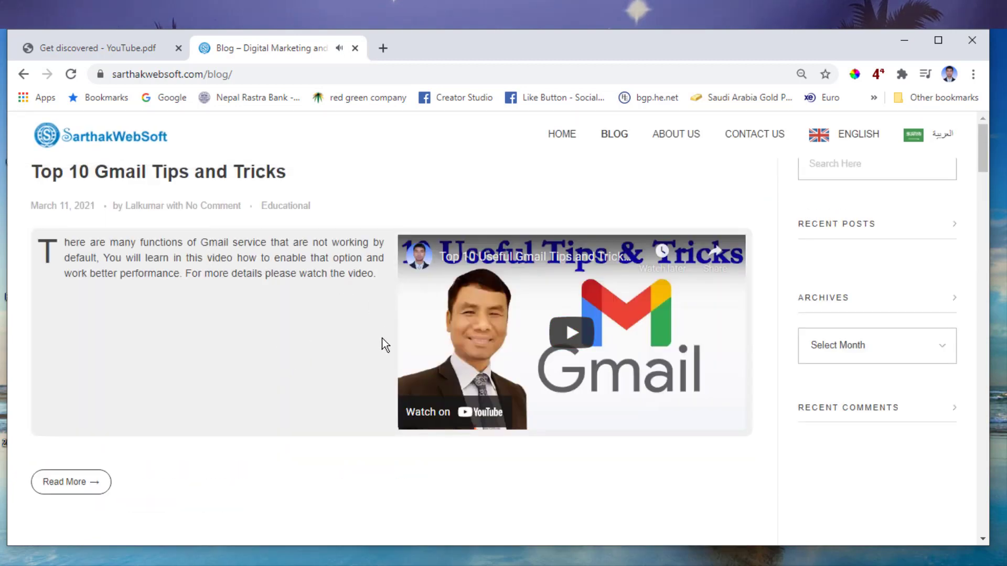
Mute the site's audio on the Blog tab
{"action": "scroll", "coordinate": [382, 341], "scroll_direction": "down", "scroll_amount": 6}
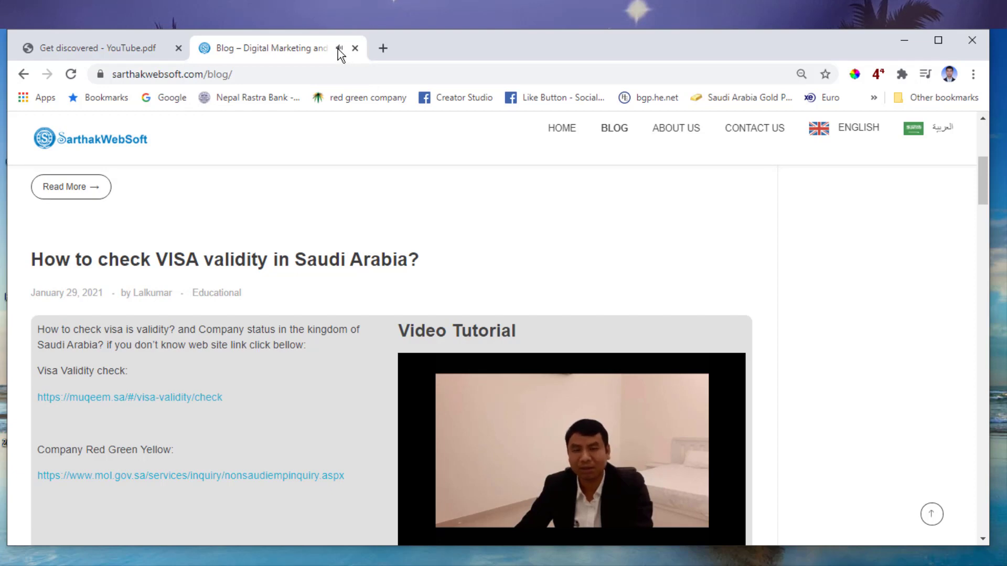
{"action": "right_click", "coordinate": [338, 49]}
{"action": "left_click", "coordinate": [385, 170]}
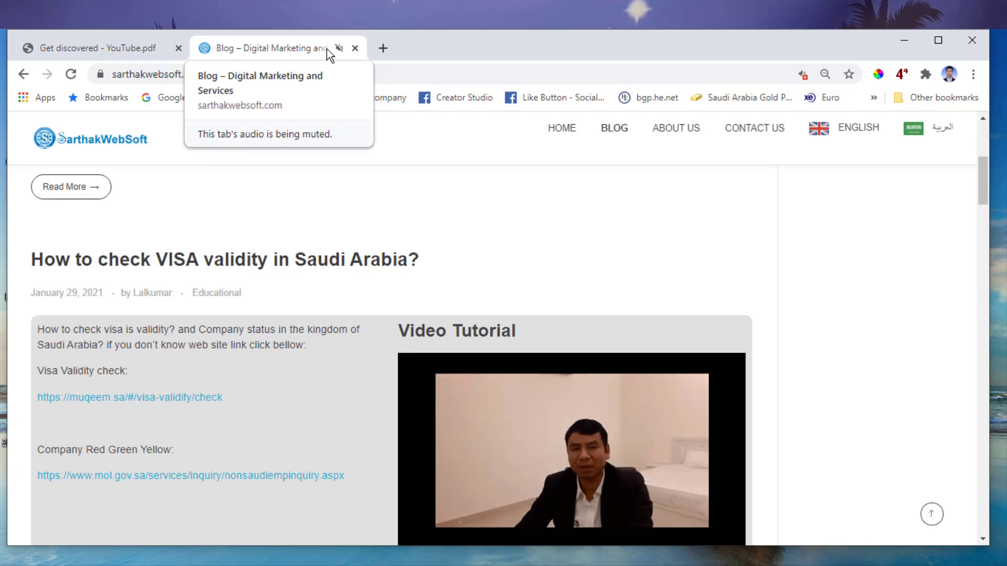
{"action": "left_click", "coordinate": [384, 48]}
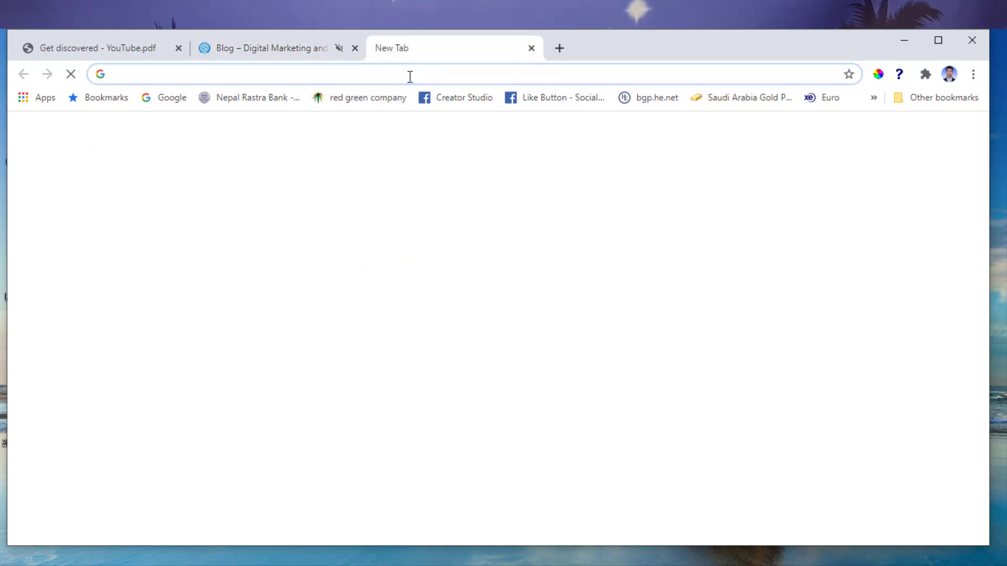
{"action": "left_click", "coordinate": [410, 76]}
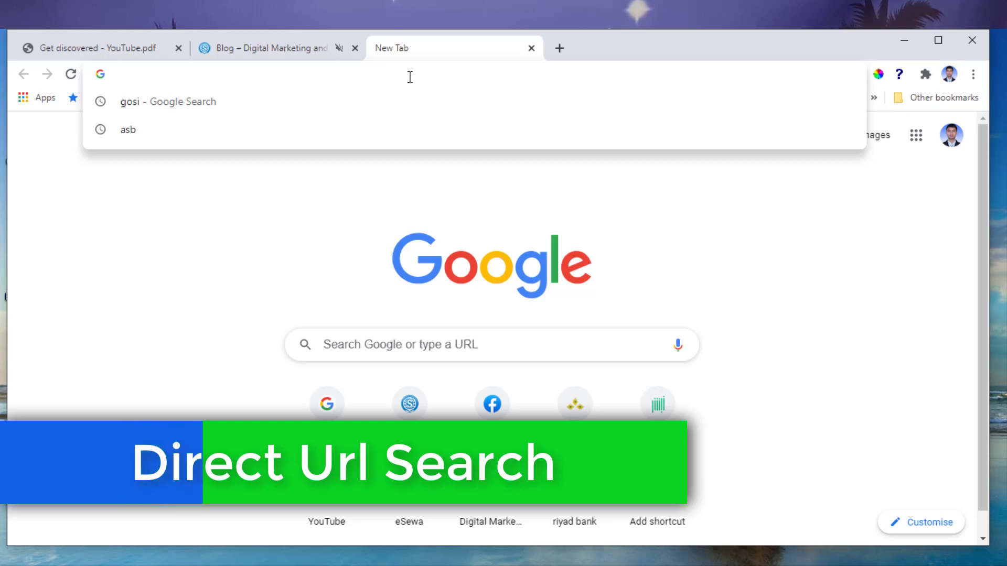
{"action": "type", "text": "www.youtube.com"}
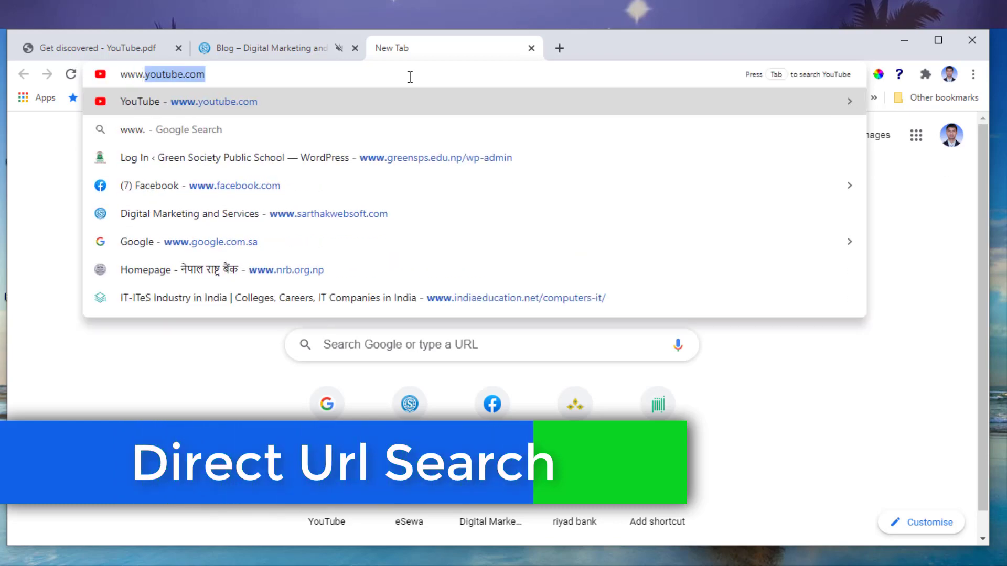
{"action": "key", "text": "Return"}
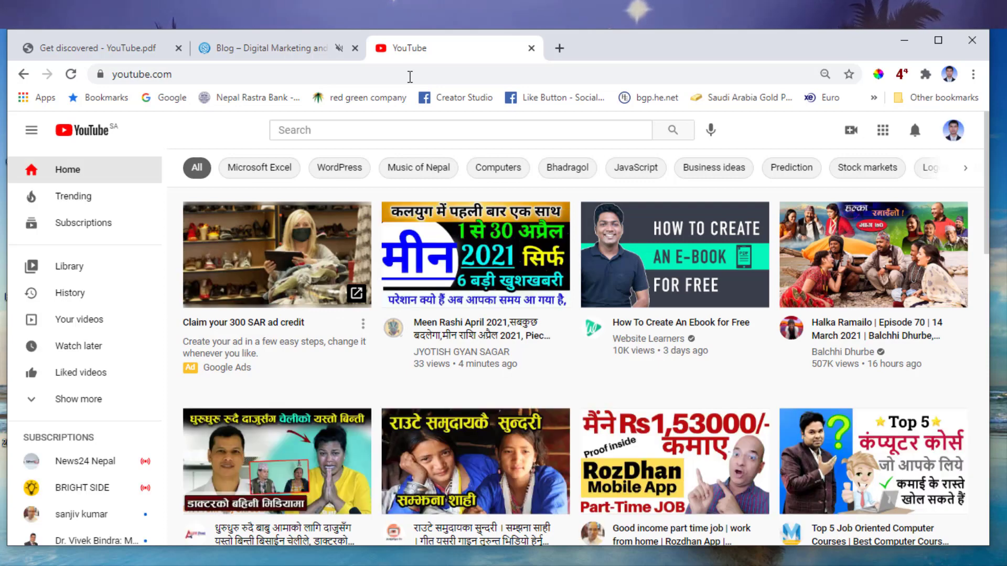
Search for the channel owner's full name with YouTube's own search, using the suggested completion
{"action": "left_click", "coordinate": [362, 128]}
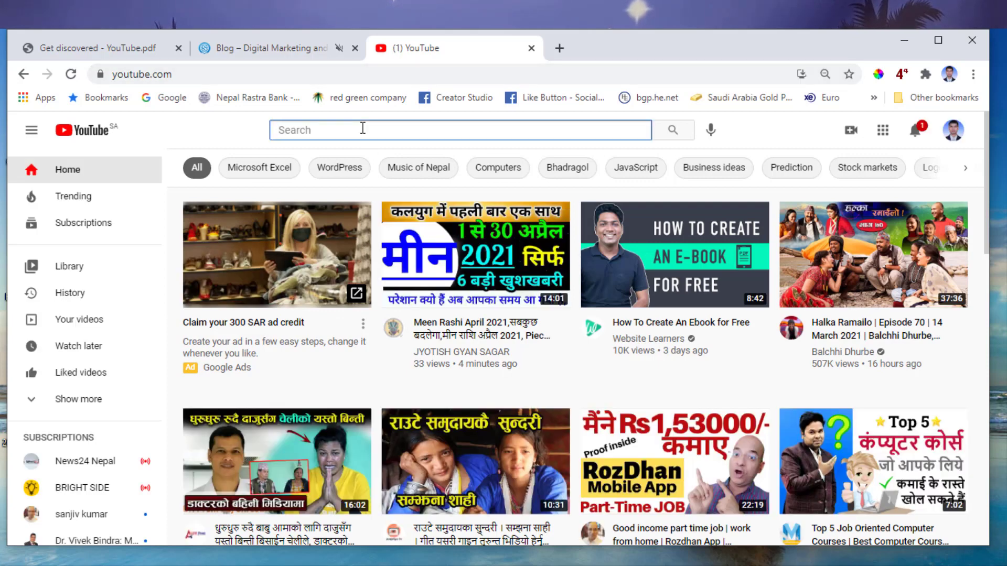
{"action": "type", "text": "lal kumar"}
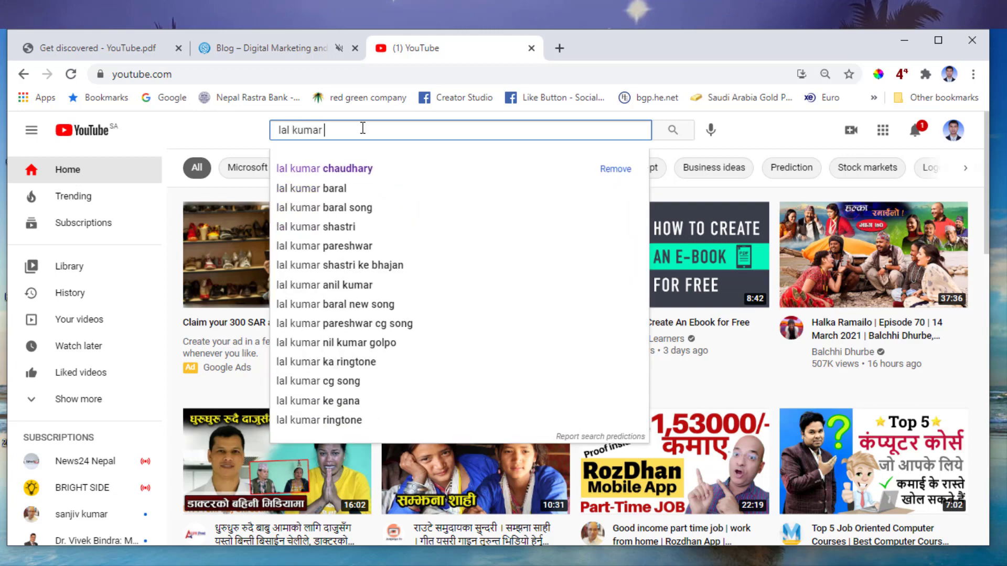
{"action": "key", "text": "Down"}
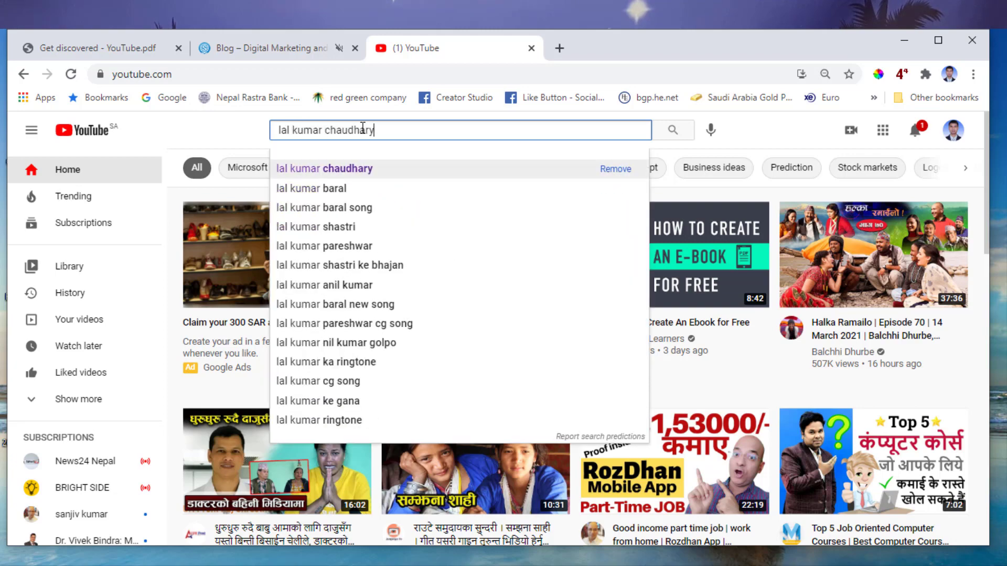
{"action": "key", "text": "Return"}
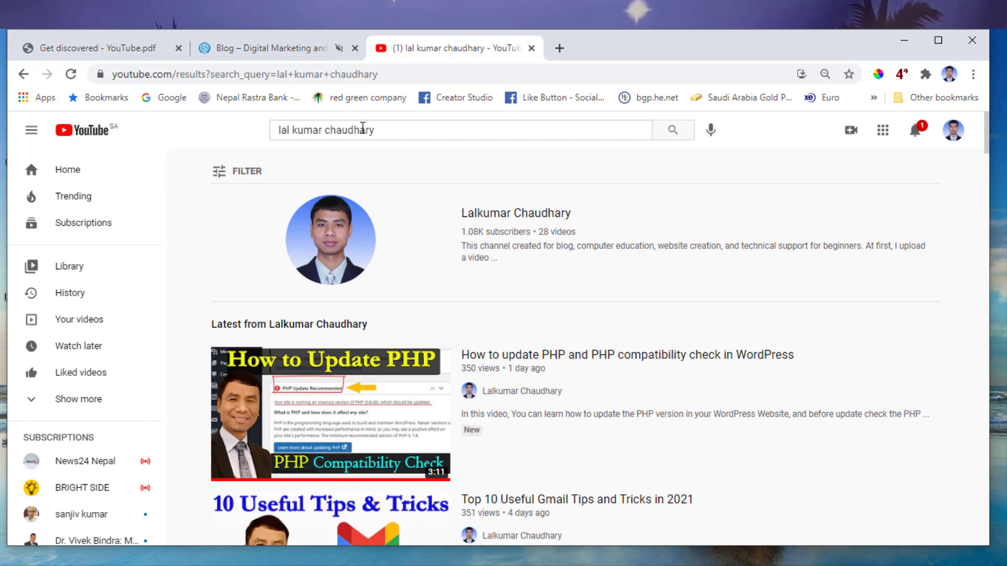
Search YouTube for the channel owner's full name directly from the browser's address bar and look through the results
{"action": "left_click", "coordinate": [392, 75]}
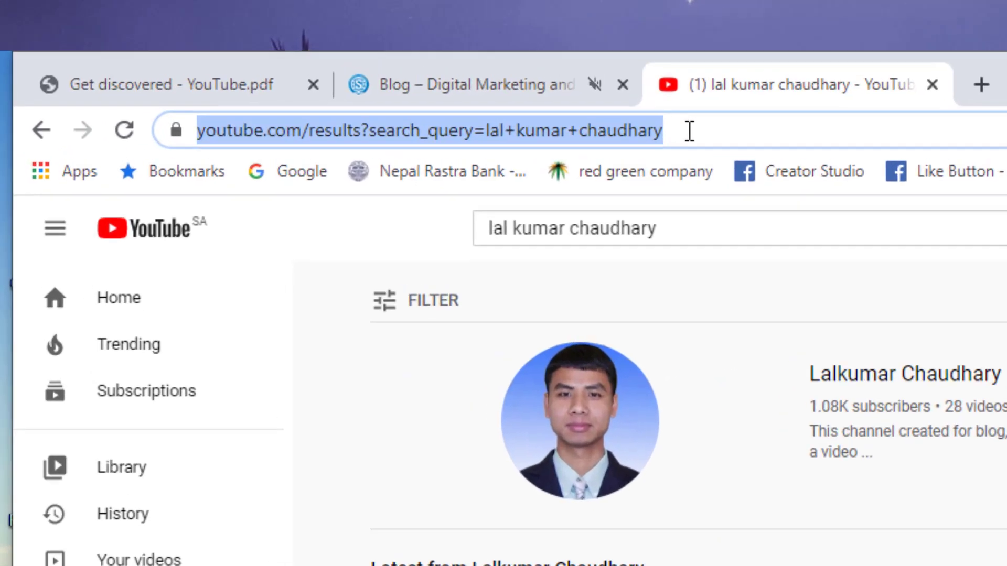
{"action": "type", "text": "you"}
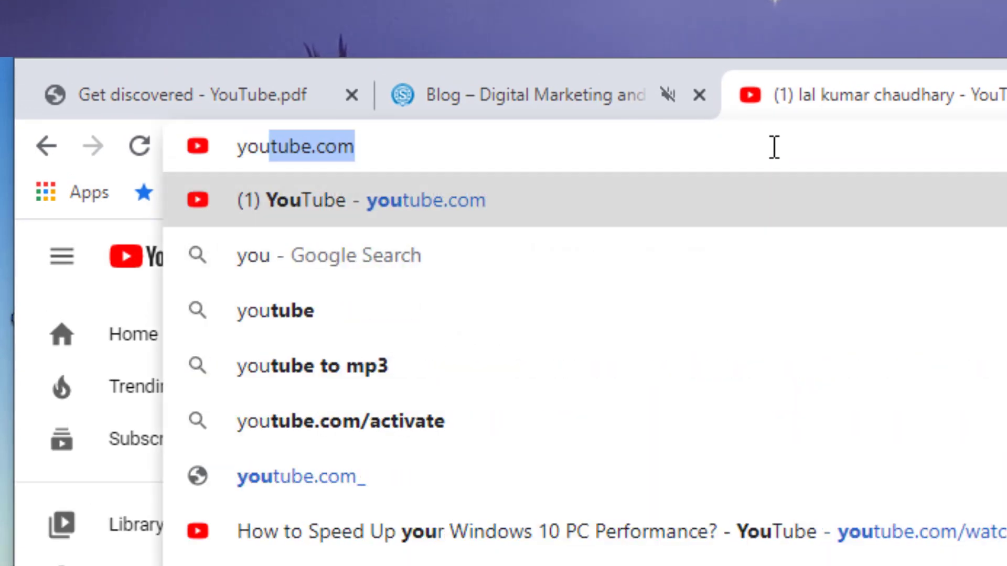
{"action": "key", "text": "Right"}
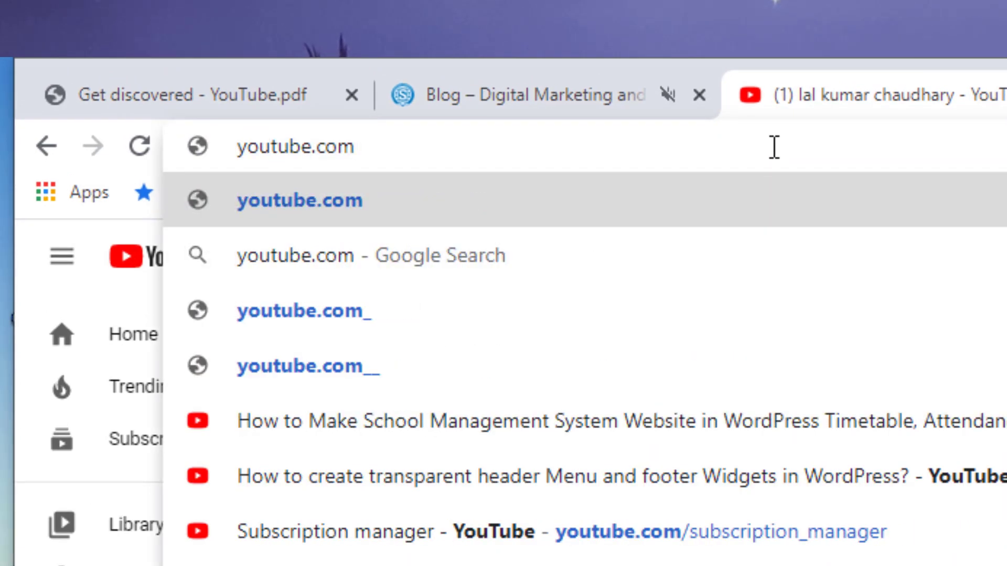
{"action": "key", "text": "Tab"}
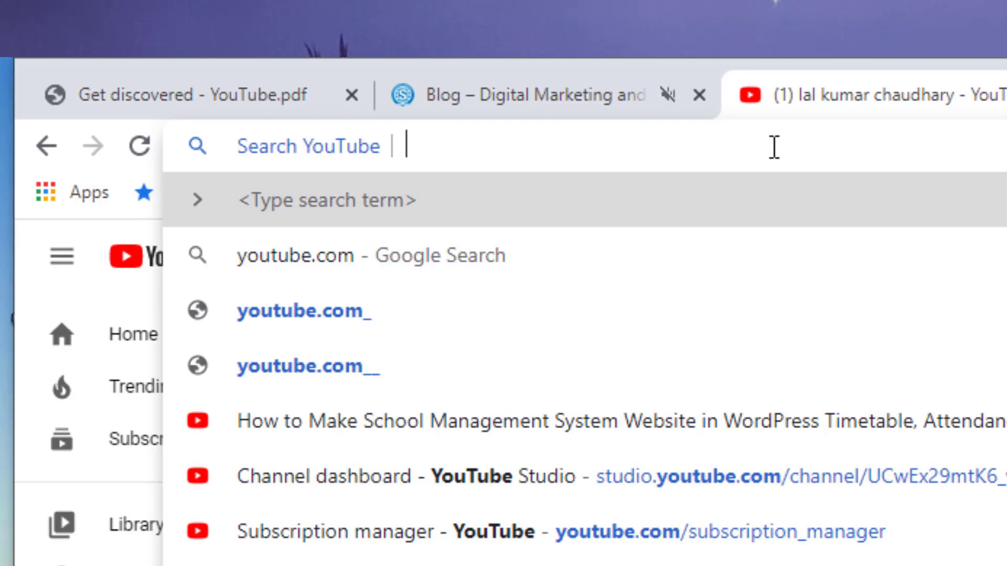
{"action": "type", "text": "lal"}
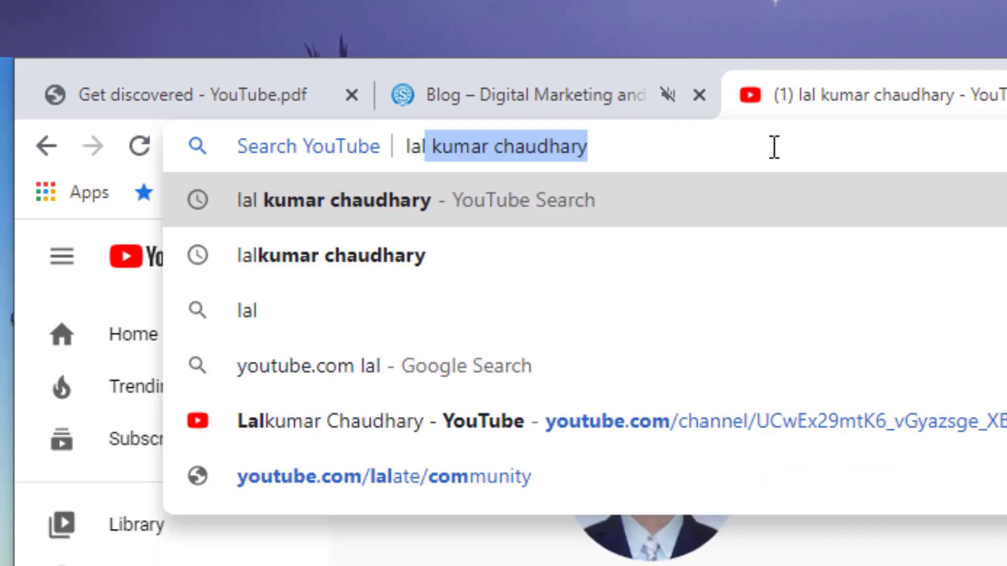
{"action": "key", "text": "Return"}
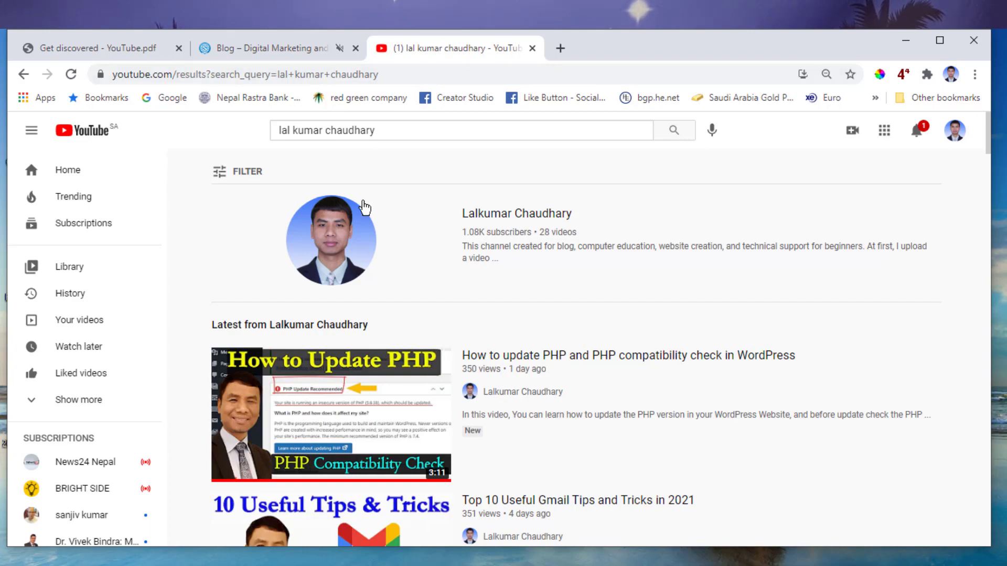
{"action": "scroll", "coordinate": [372, 160], "scroll_direction": "down", "scroll_amount": 2}
{"action": "scroll", "coordinate": [373, 161], "scroll_direction": "down", "scroll_amount": 5}
{"action": "scroll", "coordinate": [377, 268], "scroll_direction": "up", "scroll_amount": 7}
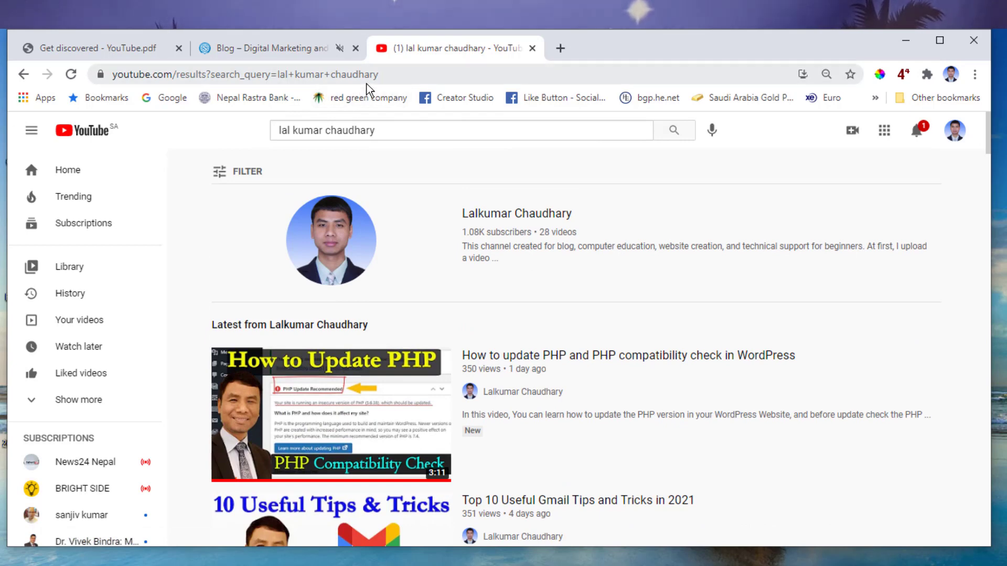
{"action": "left_click", "coordinate": [393, 77]}
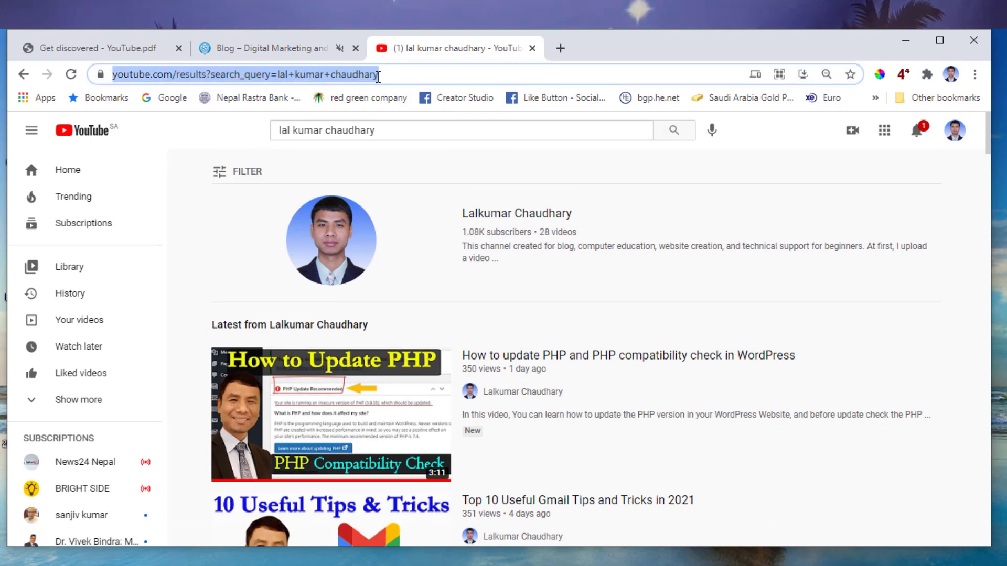
{"action": "left_click", "coordinate": [269, 74]}
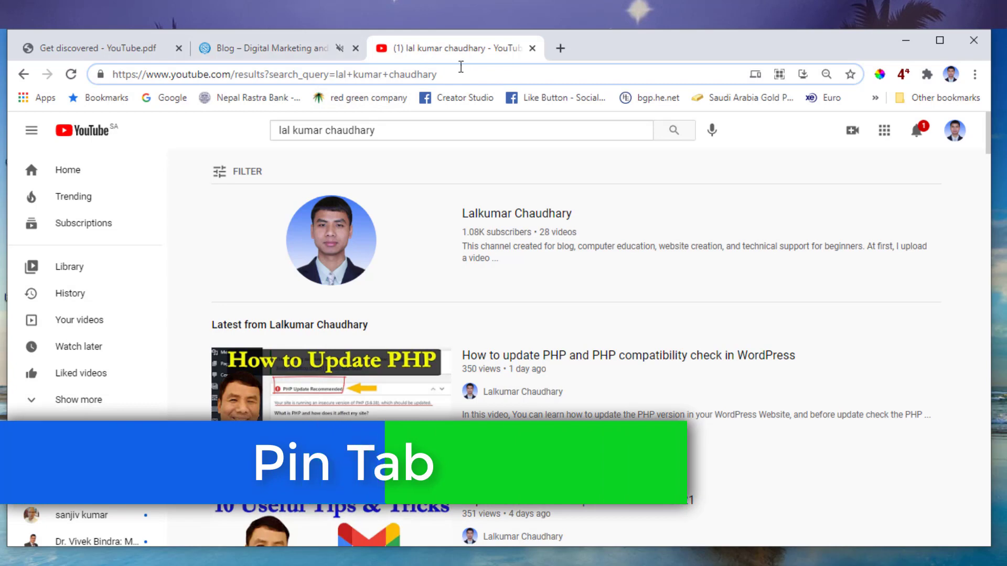
{"action": "left_click", "coordinate": [467, 74]}
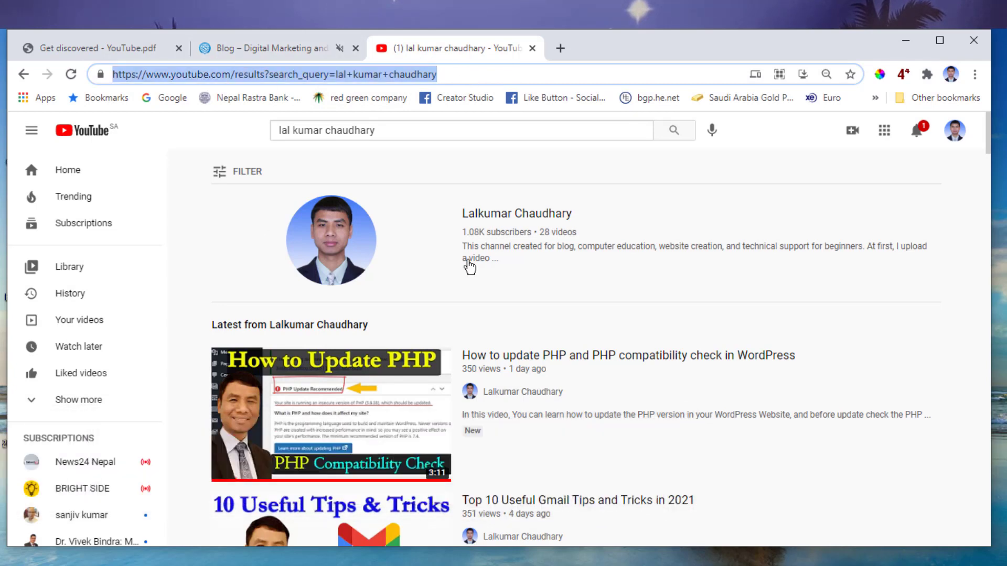
Open the channel owner's YouTube channel from the search results and pin its tab
{"action": "left_click", "coordinate": [351, 268]}
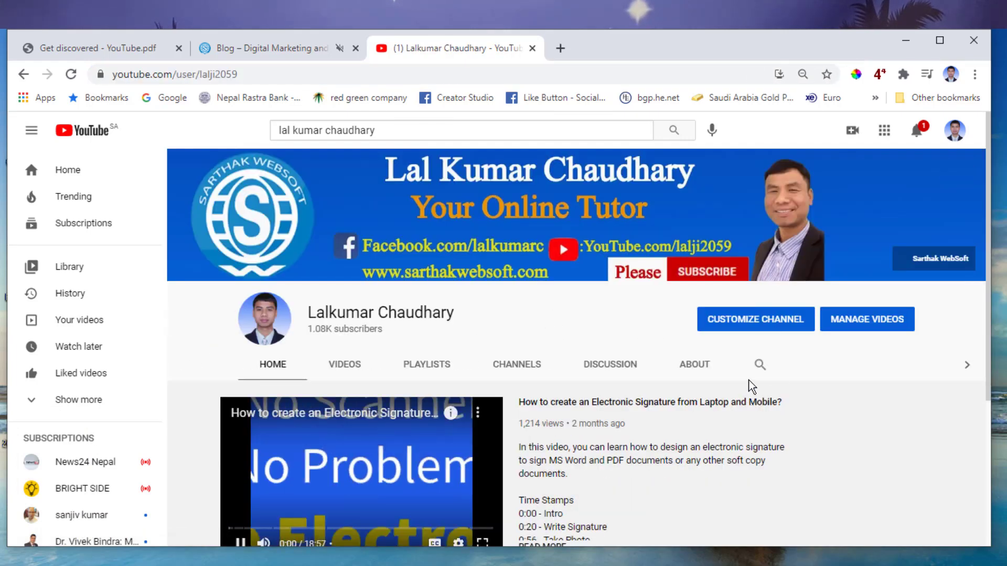
{"action": "right_click", "coordinate": [489, 54]}
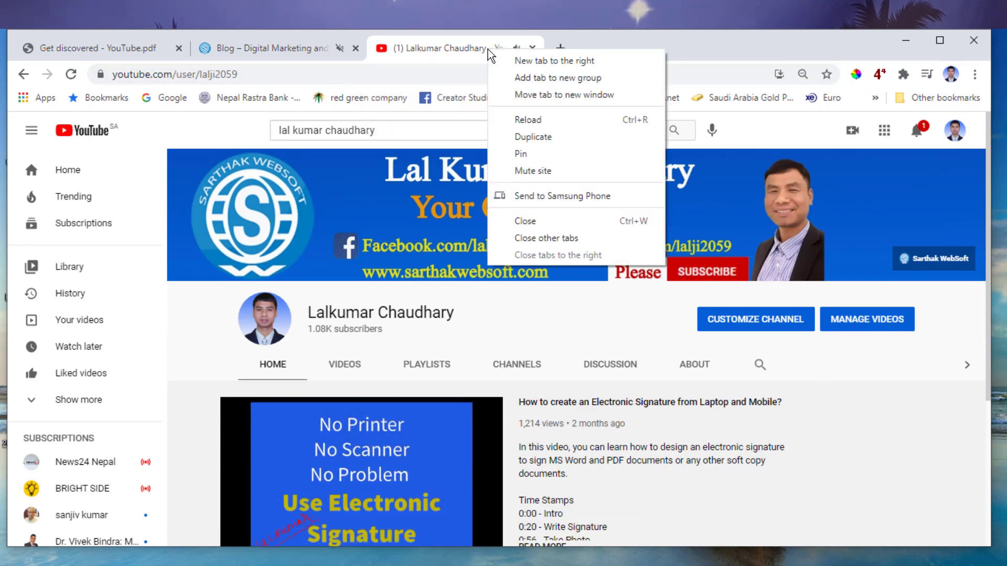
{"action": "left_click", "coordinate": [522, 154]}
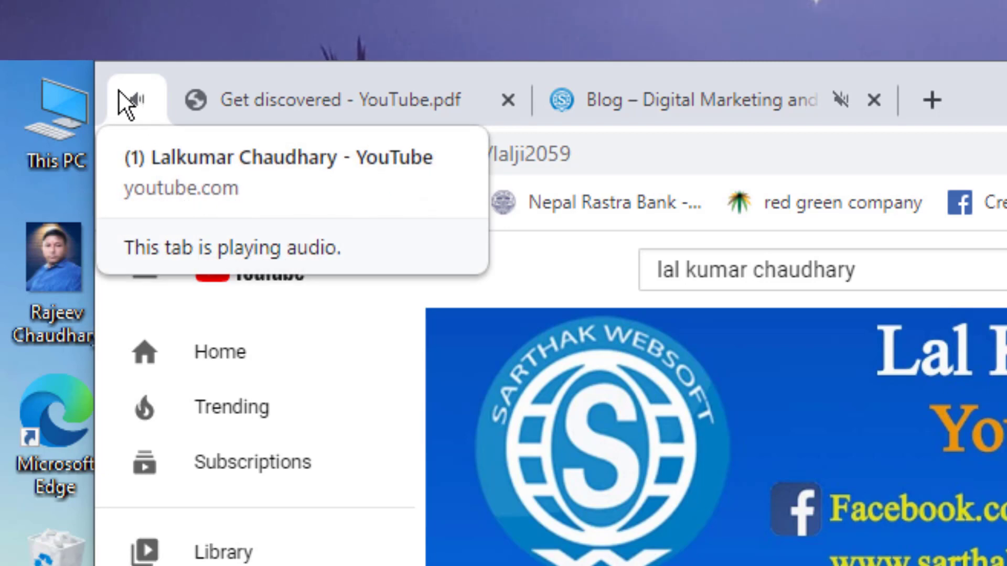
{"action": "left_click", "coordinate": [116, 97]}
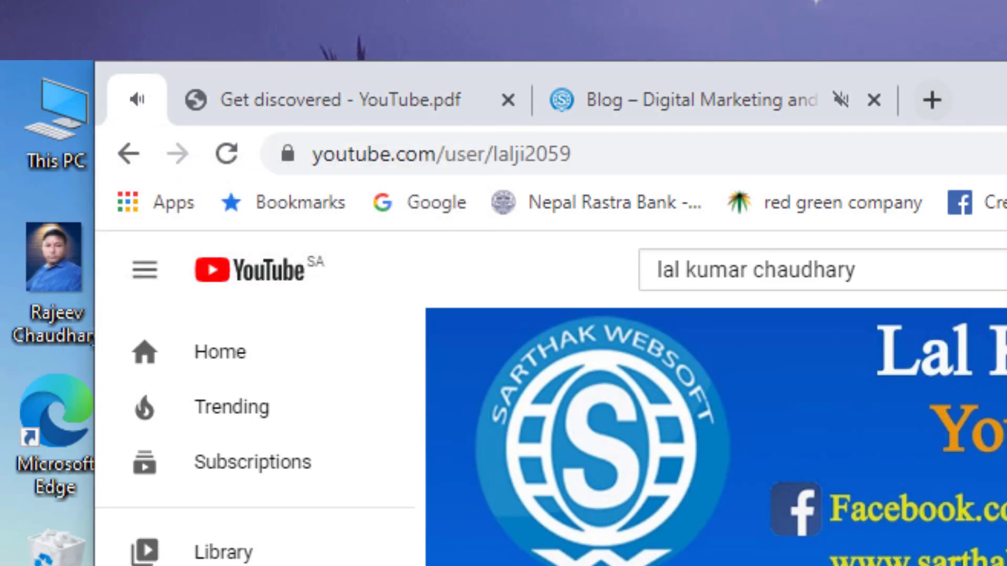
Close the Blog and Get discovered - YouTube.pdf tabs, and close the browser window holding the pinned YouTube tab
{"action": "left_click", "coordinate": [874, 100]}
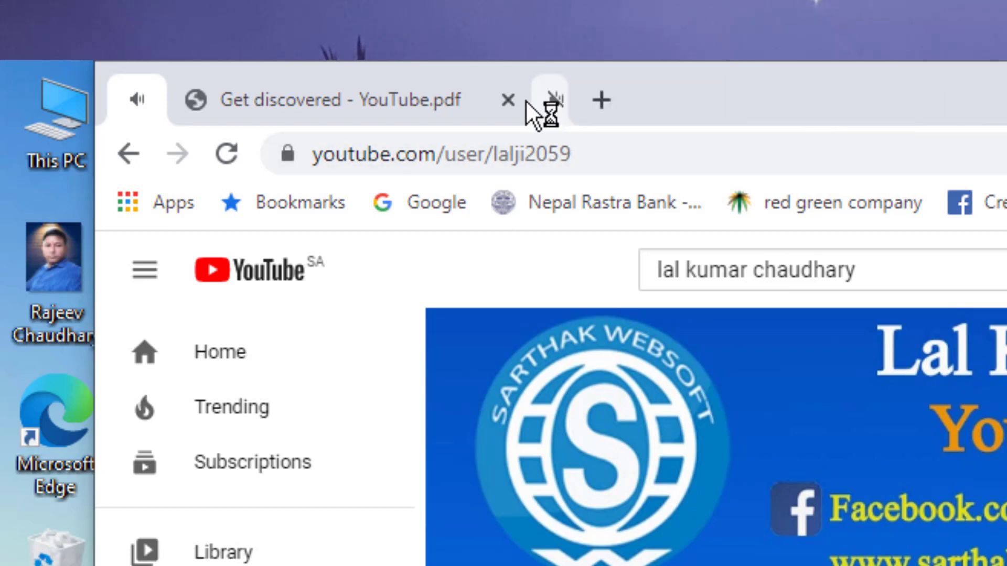
{"action": "left_click", "coordinate": [508, 100]}
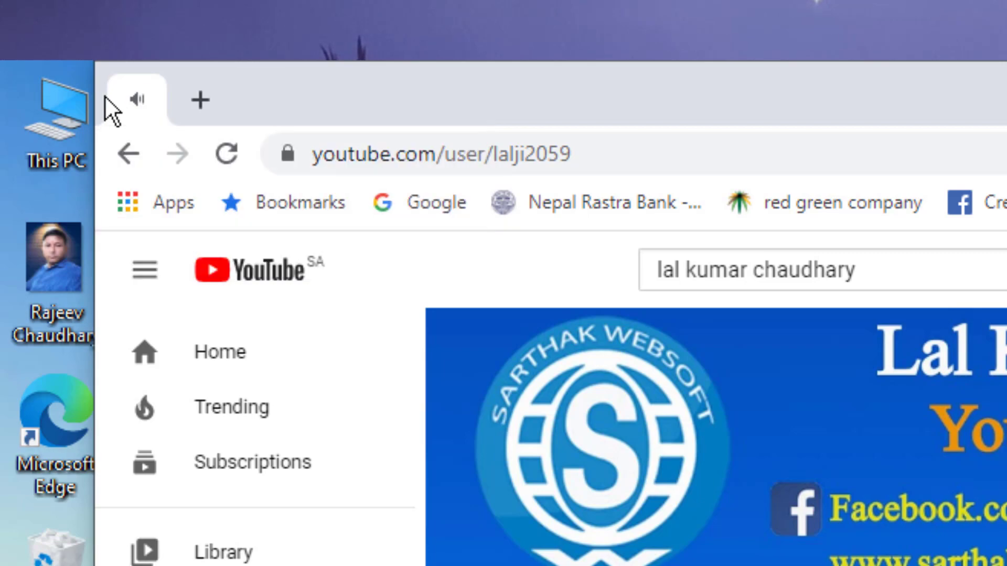
{"action": "double_click", "coordinate": [105, 96]}
{"action": "double_click", "coordinate": [200, 78]}
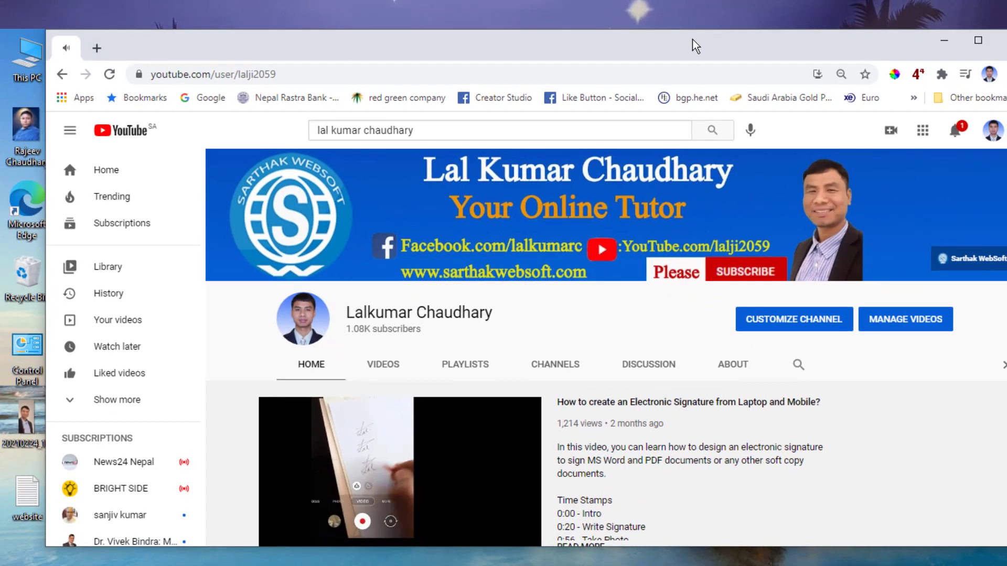
{"action": "left_click_drag", "start_coordinate": [751, 45], "coordinate": [675, 63]}
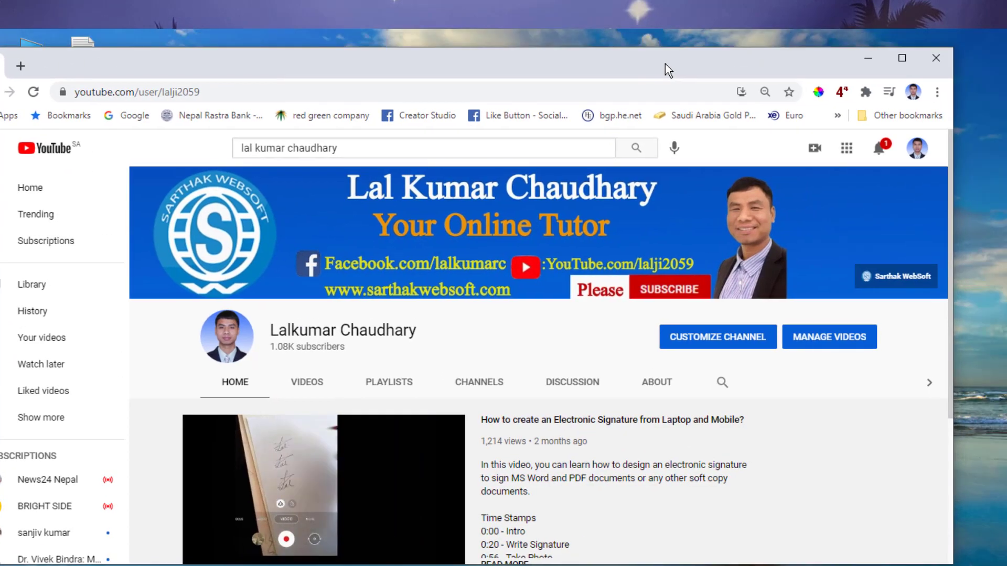
{"action": "left_click", "coordinate": [949, 60]}
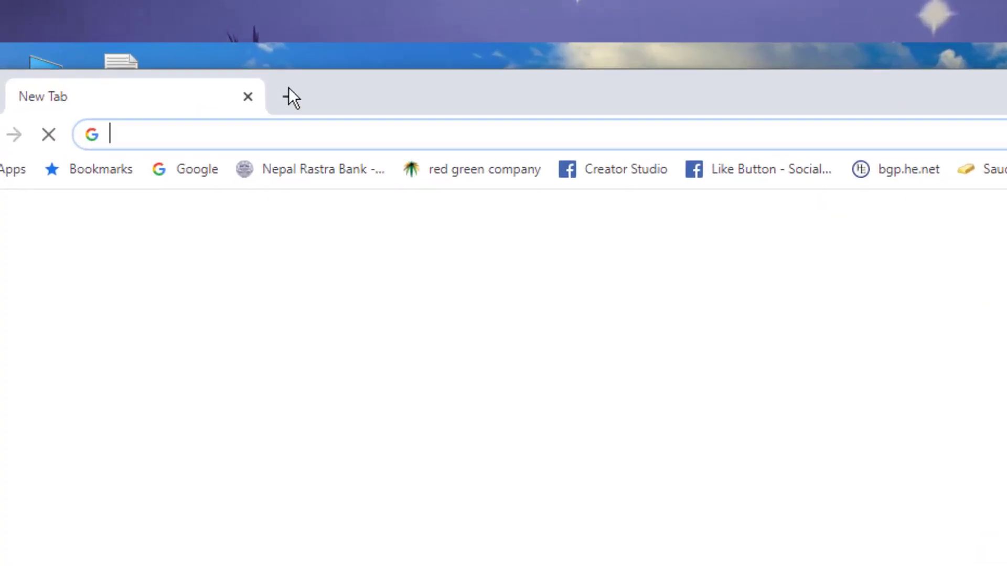
Show the pinned YouTube channel tab in the reopened browser and close the extra Grammarly tab
{"action": "left_click_drag", "start_coordinate": [606, 133], "coordinate": [646, 132]}
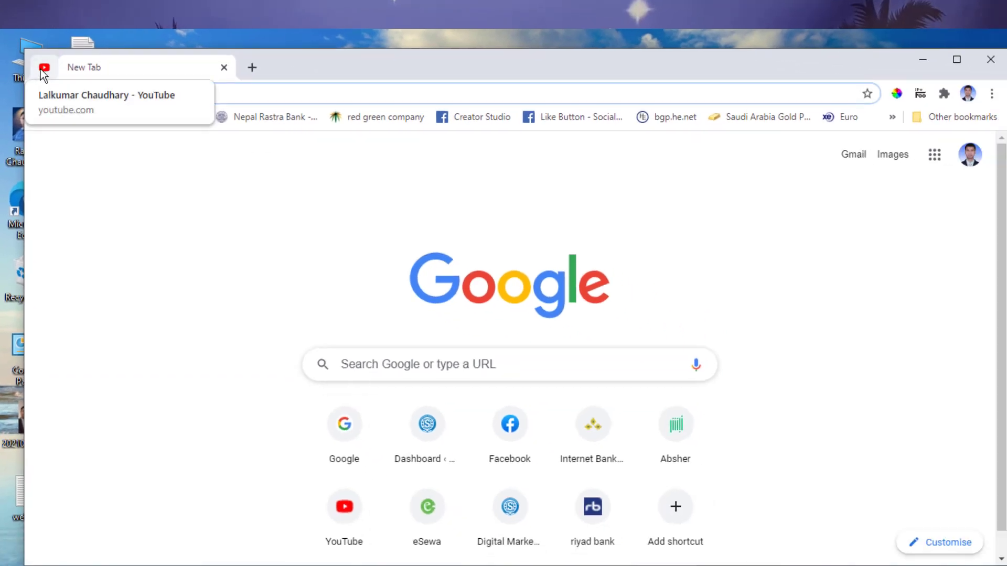
{"action": "left_click", "coordinate": [44, 71]}
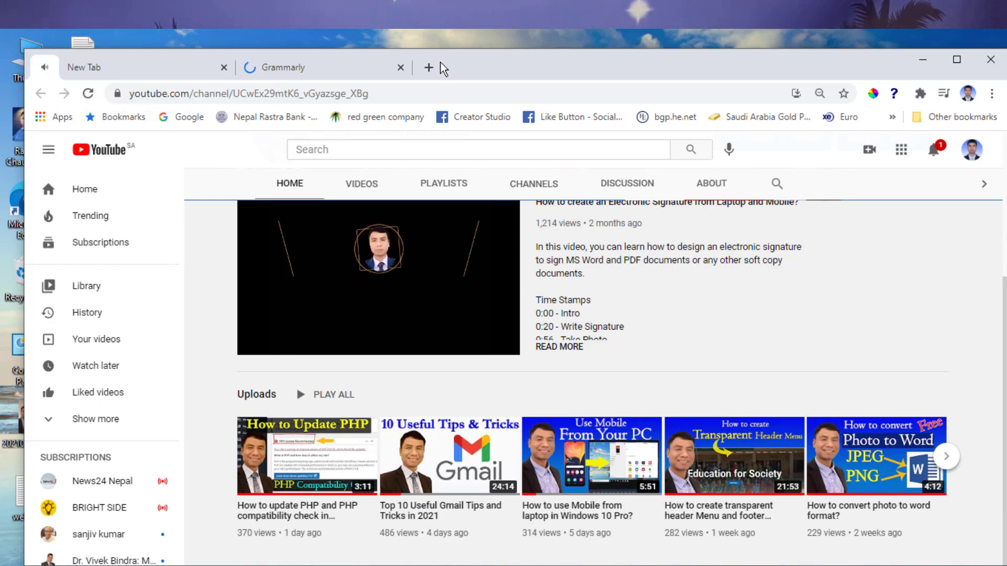
{"action": "double_click", "coordinate": [462, 53]}
{"action": "left_click", "coordinate": [376, 41]}
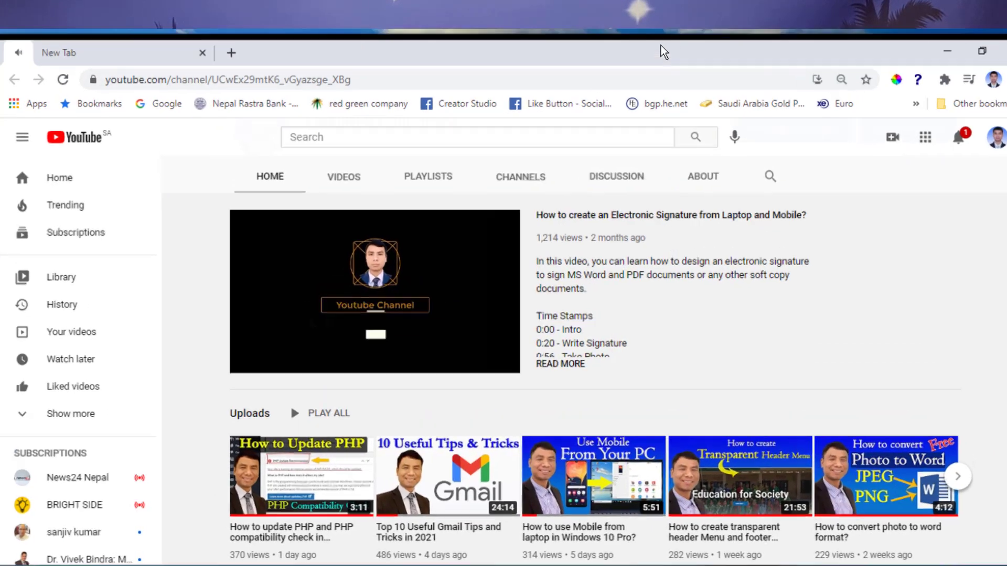
{"action": "left_click_drag", "start_coordinate": [661, 45], "coordinate": [631, 55]}
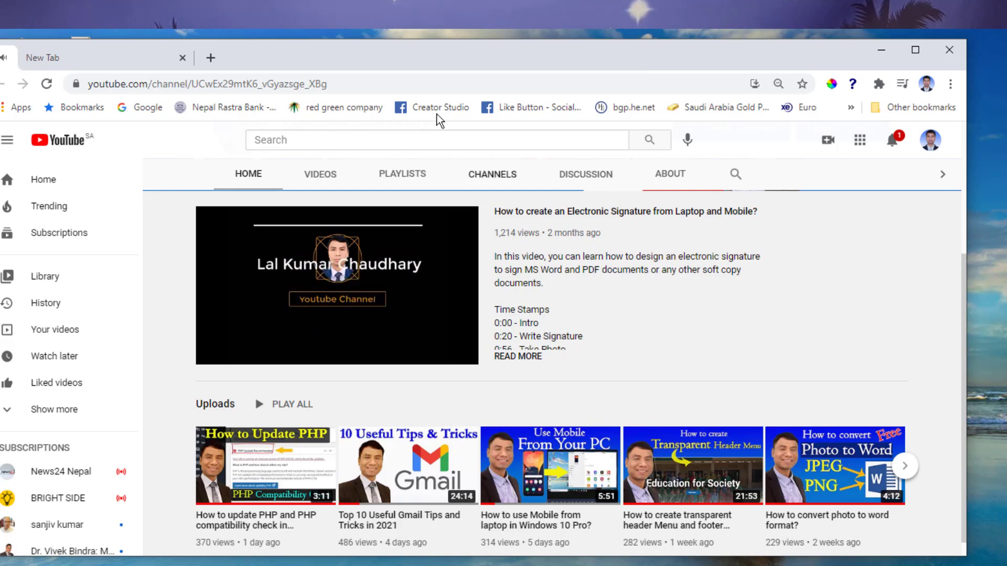
{"action": "left_click_drag", "start_coordinate": [365, 53], "coordinate": [429, 56]}
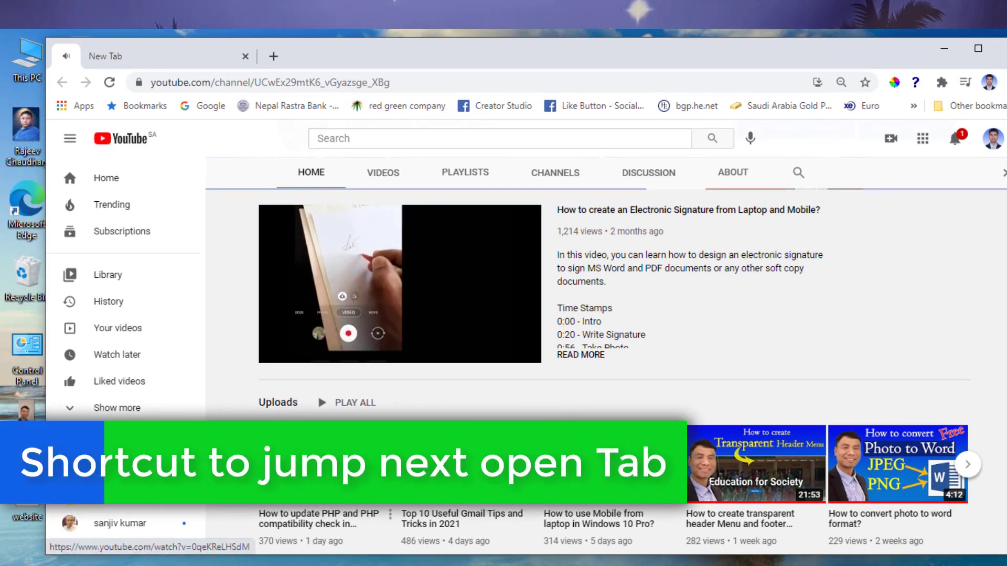
Open the uploaded video on updating PHP in the pinned tab and jump to the next open tab
{"action": "left_click", "coordinate": [322, 462]}
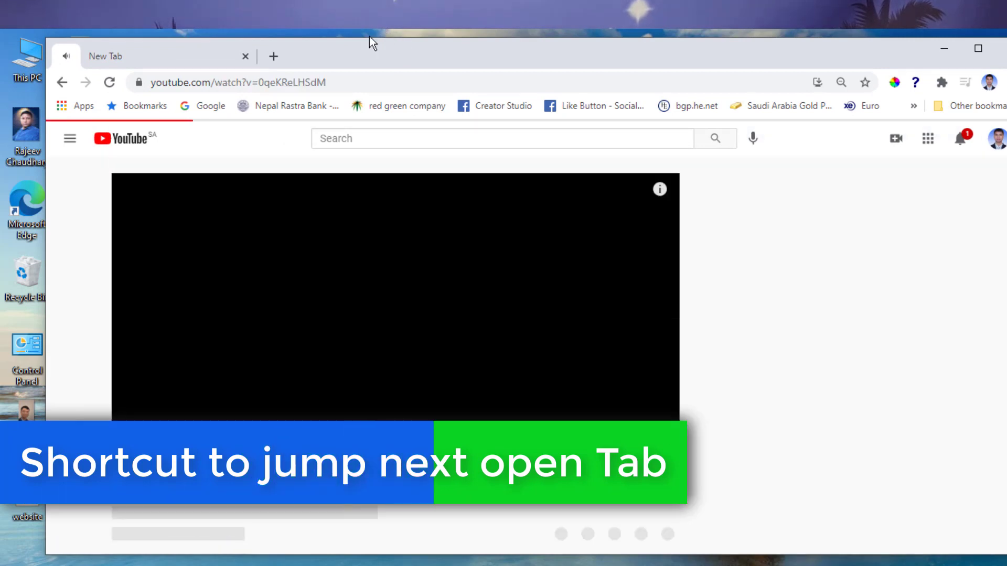
{"action": "key", "text": "ctrl+Tab"}
Load sarthakwebsoft.com in the empty New Tab beside the pinned tab
{"action": "left_click", "coordinate": [217, 80]}
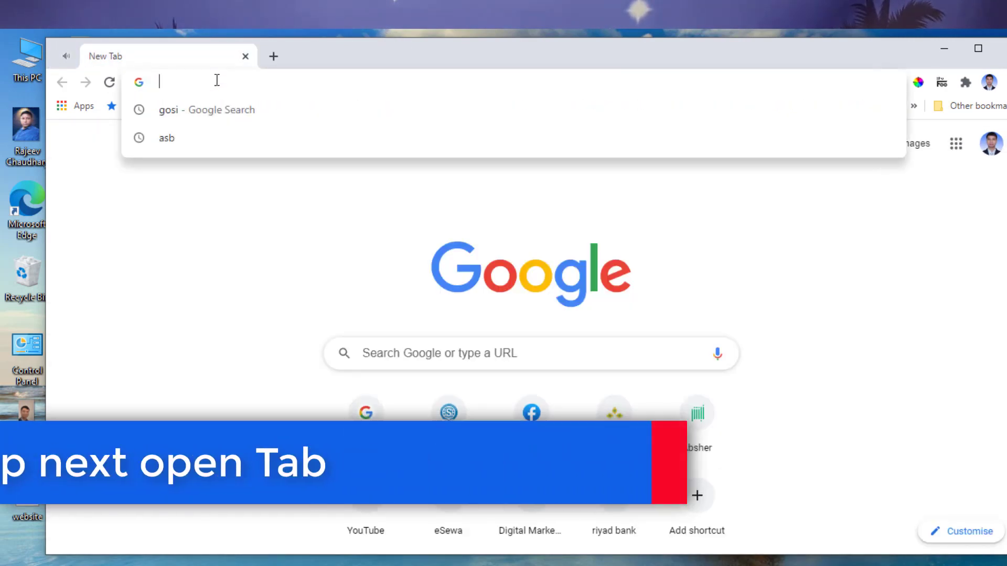
{"action": "type", "text": "w"}
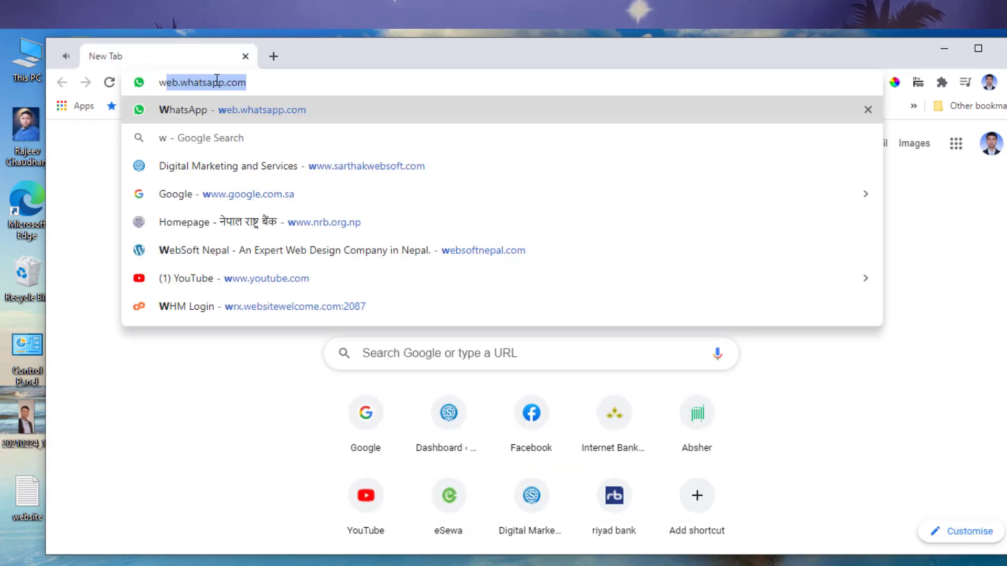
{"action": "key", "text": "BackSpace"}
{"action": "key", "text": "BackSpace"}
{"action": "type", "text": "sar"}
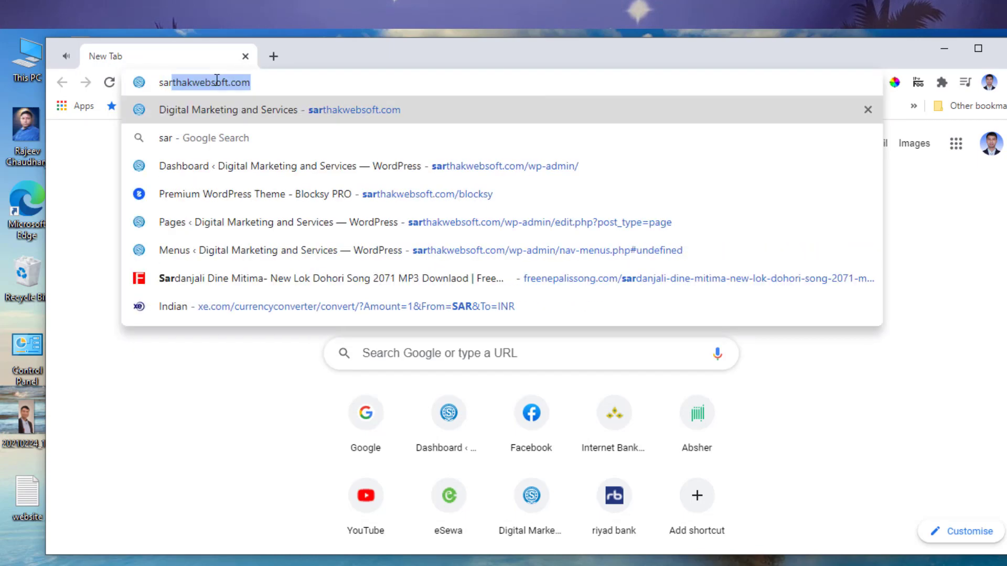
{"action": "key", "text": "Return"}
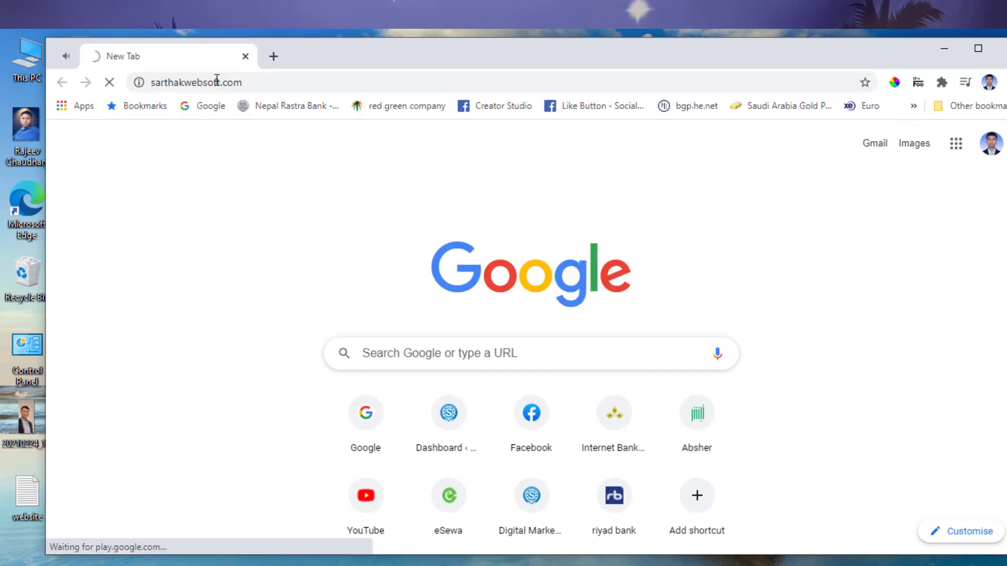
Load facebook.com and youtube.com in two new tabs beside the sarthakwebsoft.com tab
{"action": "left_click", "coordinate": [273, 56]}
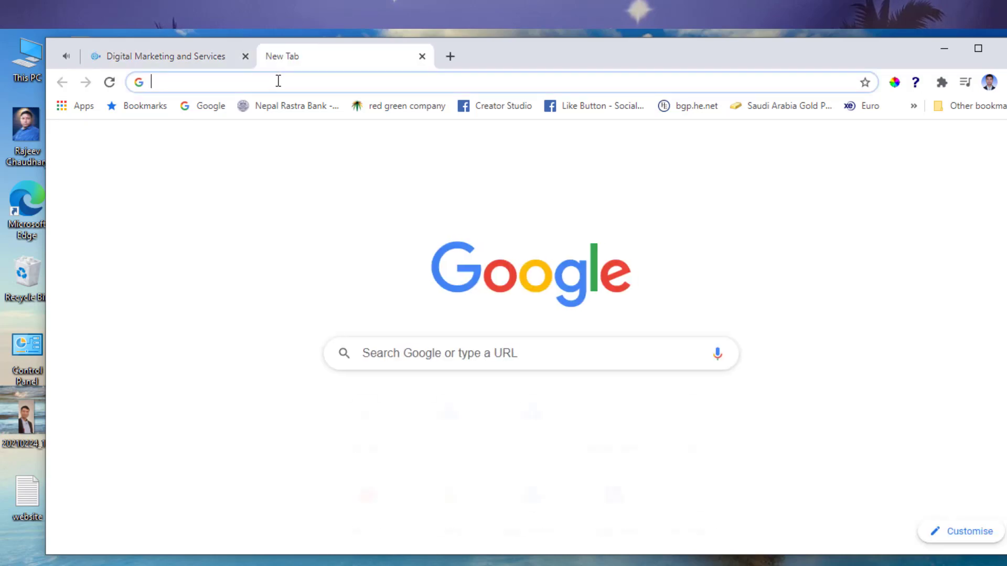
{"action": "left_click", "coordinate": [277, 81]}
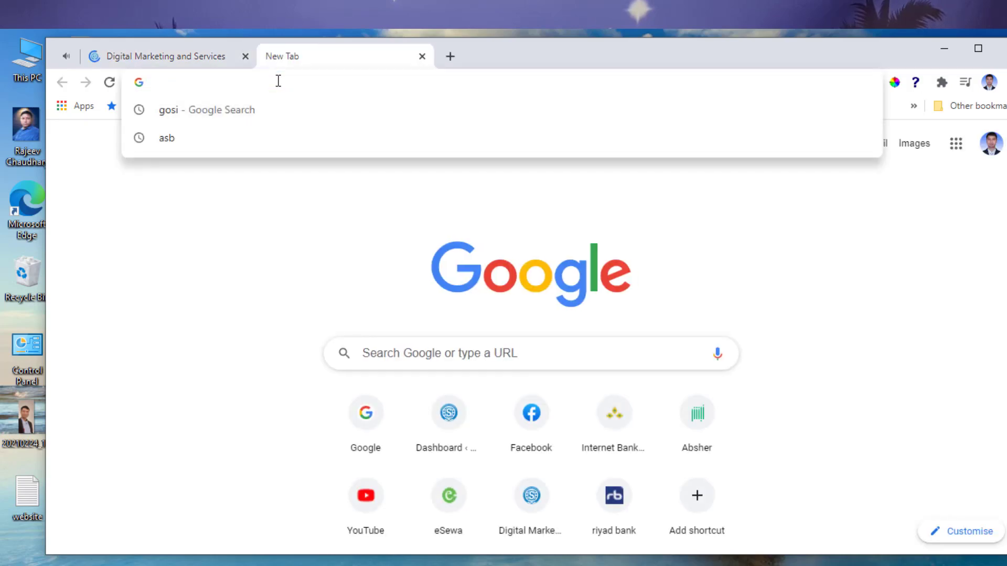
{"action": "type", "text": "fa"}
{"action": "key", "text": "Return"}
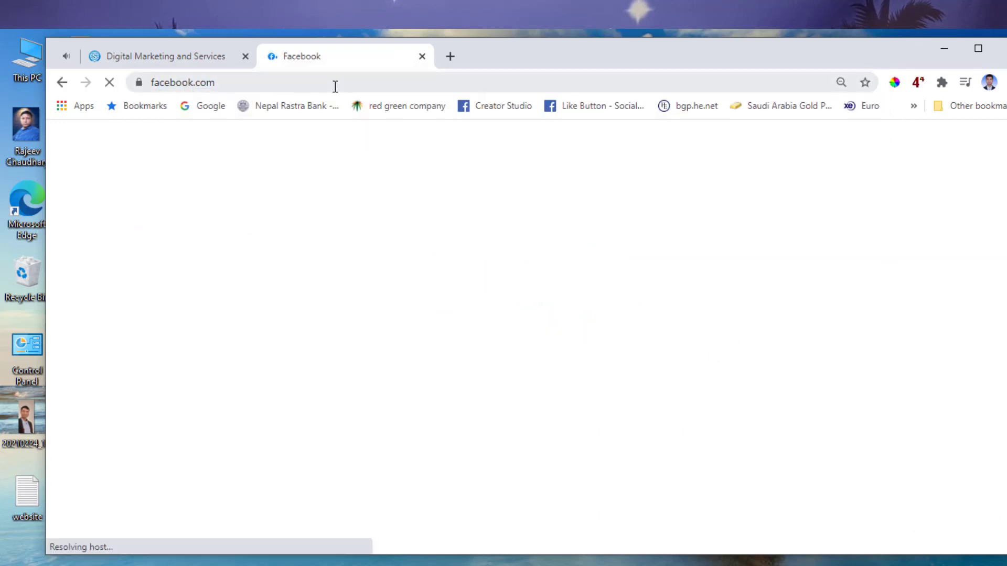
{"action": "left_click", "coordinate": [450, 57]}
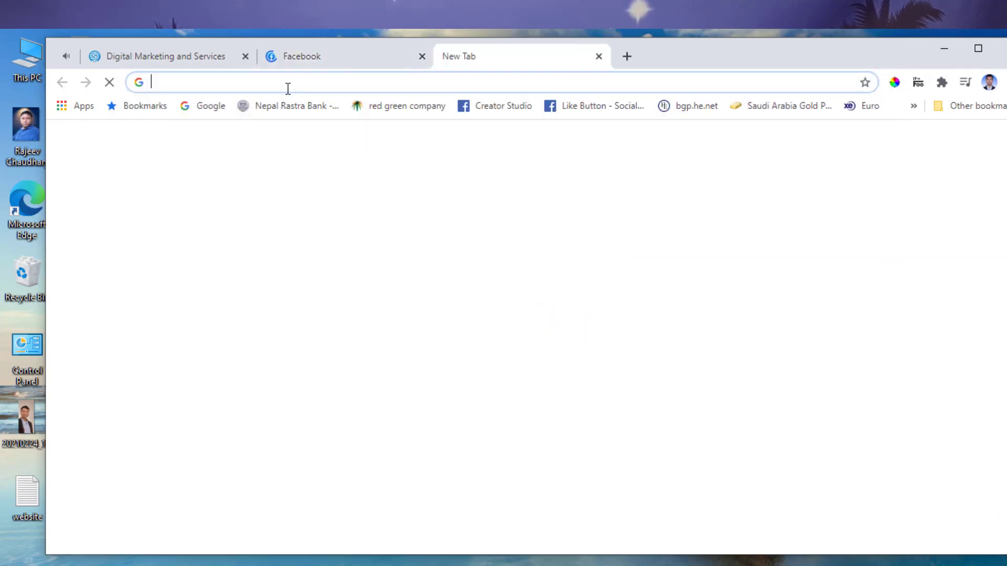
{"action": "type", "text": "you"}
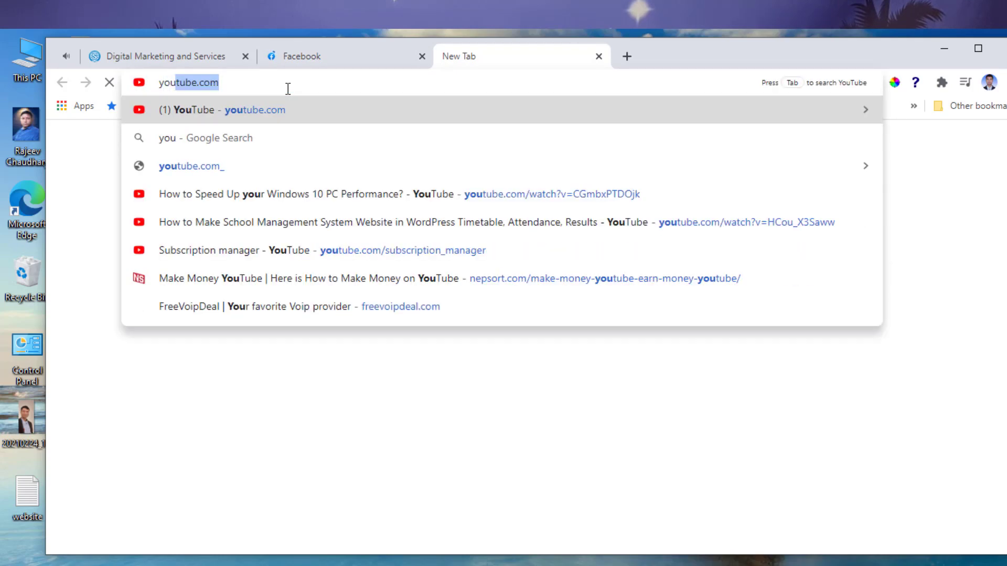
{"action": "key", "text": "Return"}
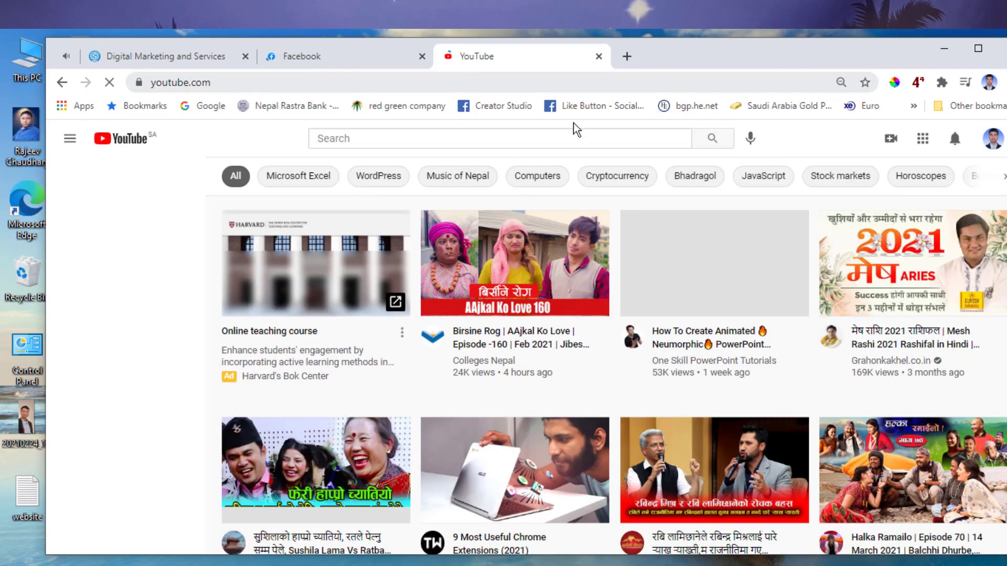
Switch to the Facebook tab, visit the Digital Marketing and Services tab, and return to Facebook
{"action": "left_click", "coordinate": [321, 59]}
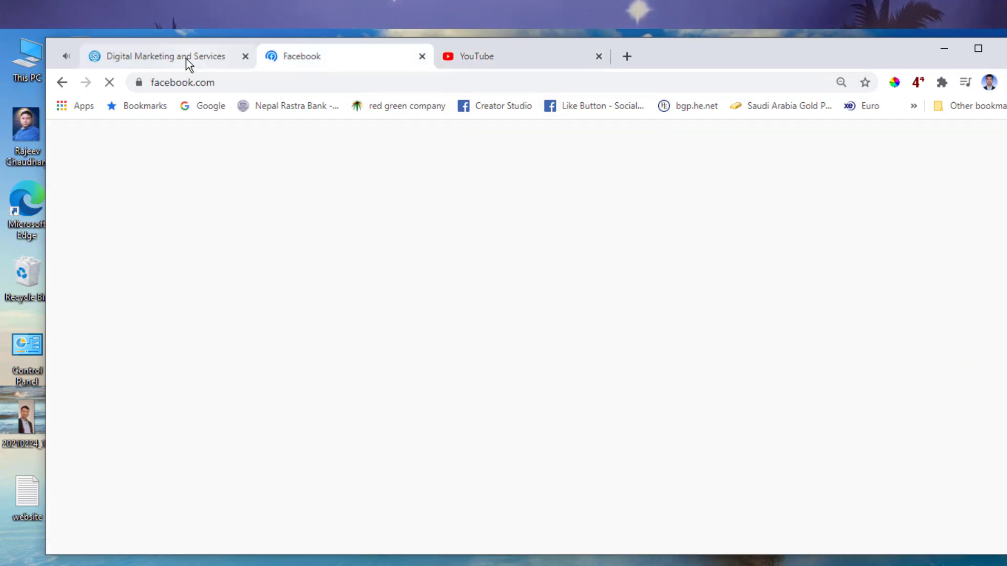
{"action": "left_click", "coordinate": [187, 59]}
{"action": "left_click", "coordinate": [367, 57]}
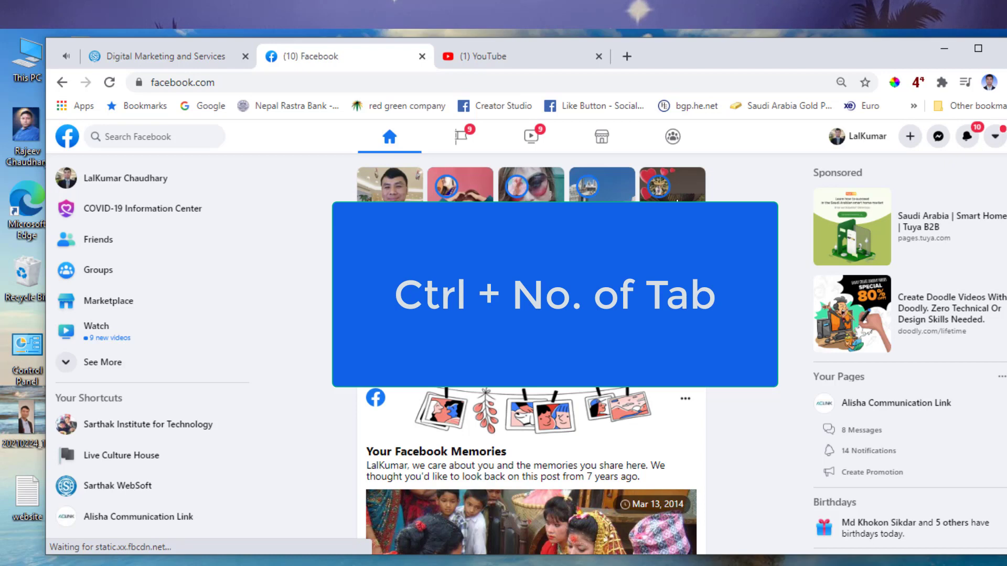
Jump by tab number to YouTube and Facebook, cycle forward once from Digital Marketing and Services, and return to it
{"action": "key", "text": "ctrl+3"}
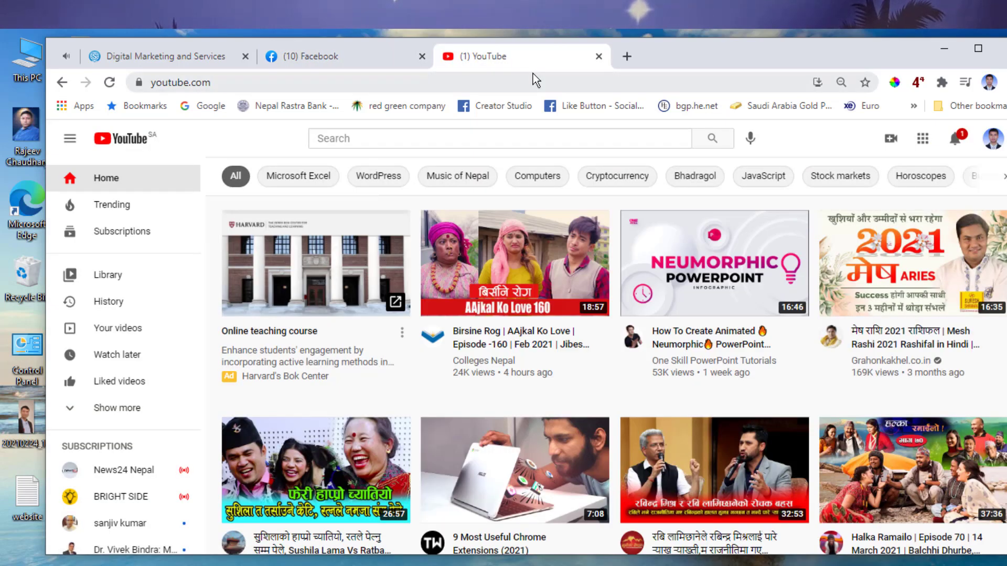
{"action": "key", "text": "ctrl+2"}
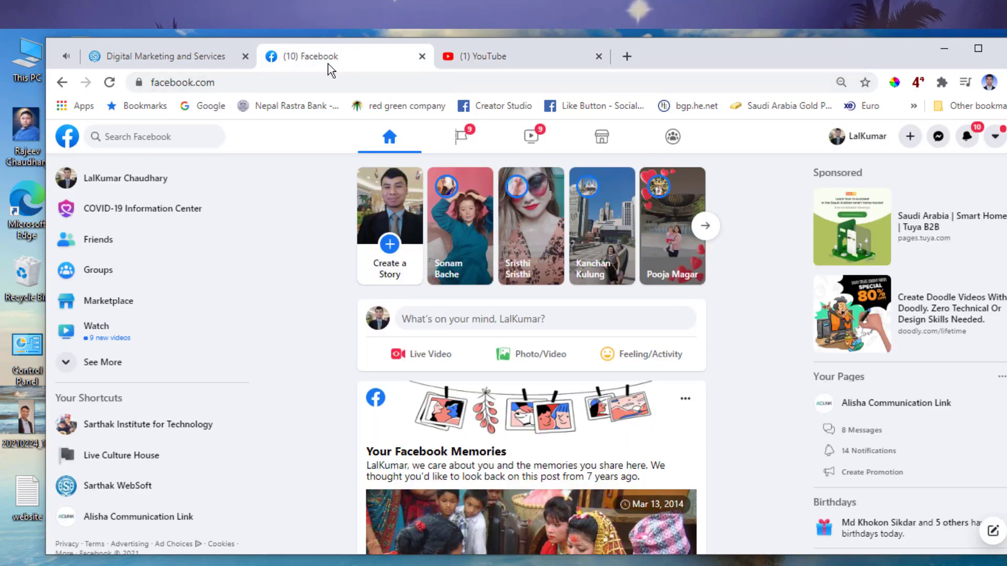
{"action": "left_click", "coordinate": [126, 67]}
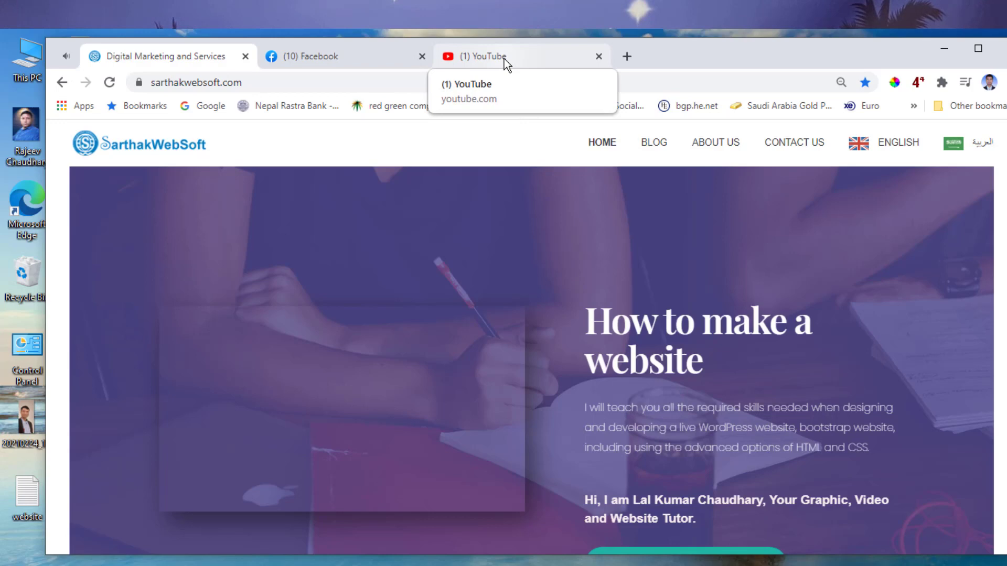
{"action": "key", "text": "ctrl+Tab"}
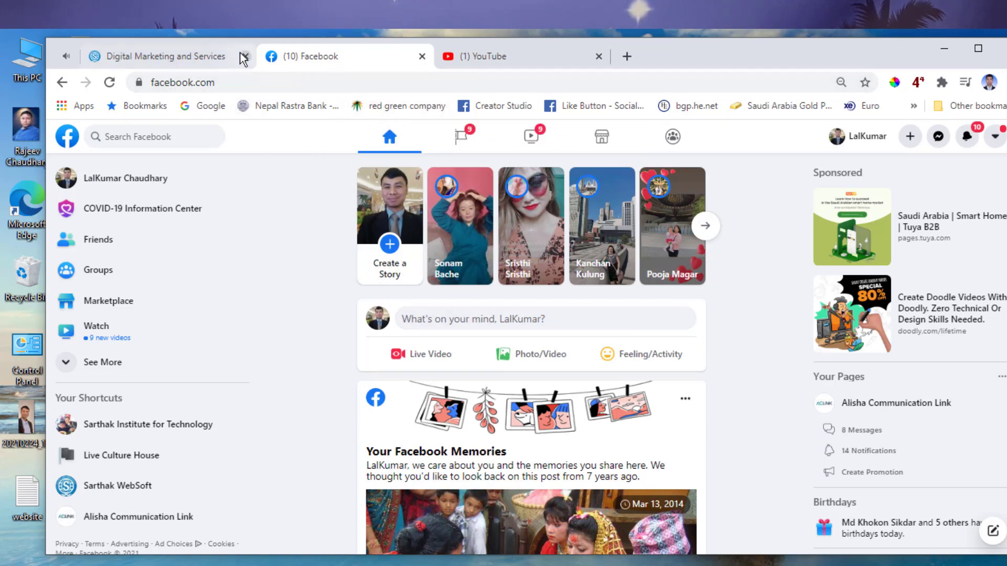
{"action": "left_click", "coordinate": [218, 58]}
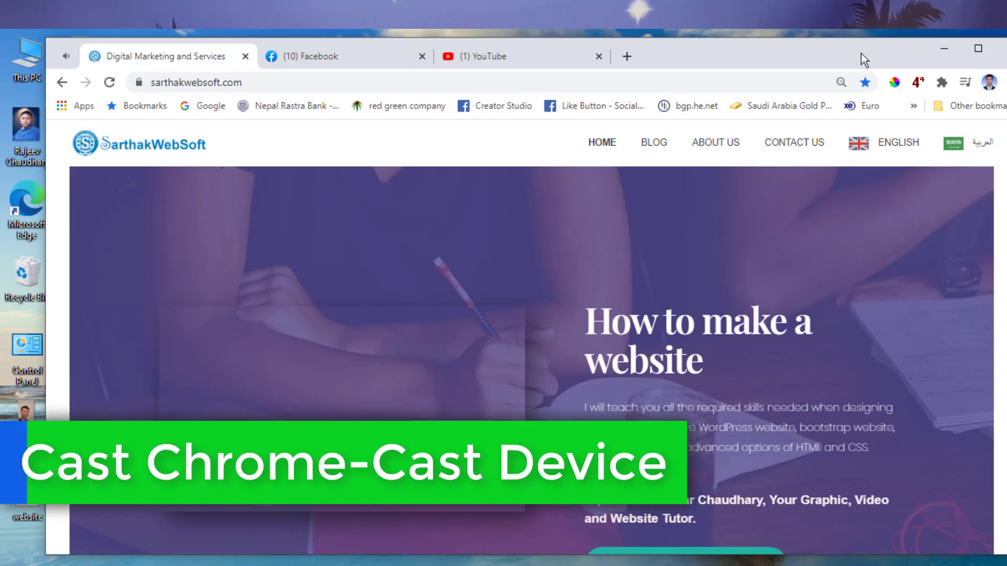
Check the available Cast devices for the sarthakwebsoft.com tab, close the Cast dialog, and review where the command is found
{"action": "left_click_drag", "start_coordinate": [860, 53], "coordinate": [825, 51]}
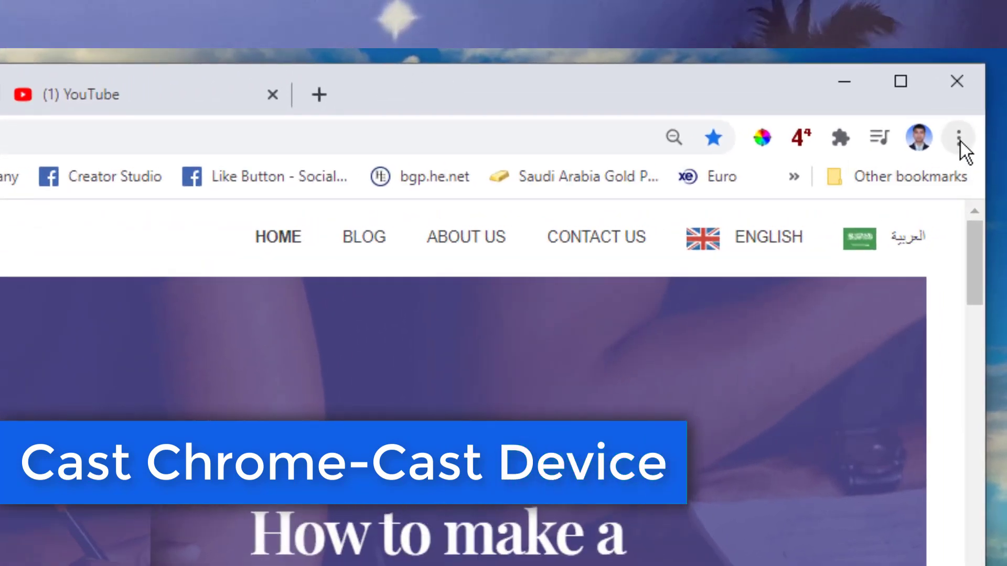
{"action": "left_click", "coordinate": [960, 139]}
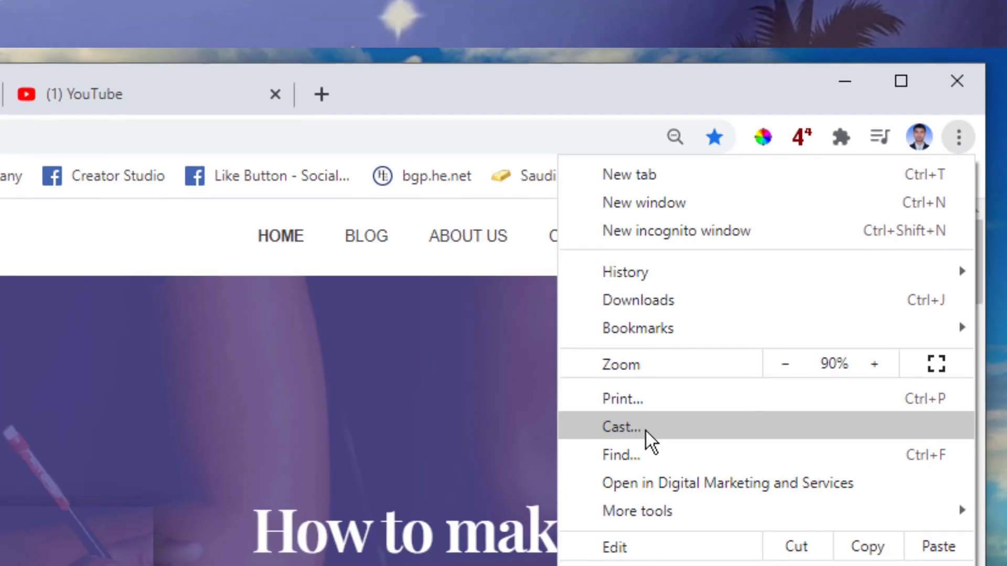
{"action": "left_click", "coordinate": [645, 434]}
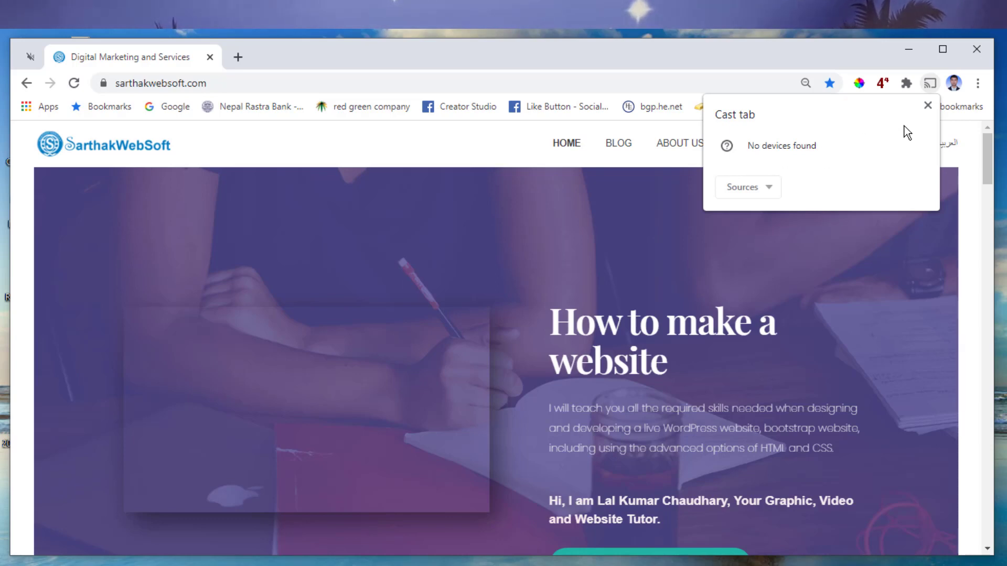
{"action": "left_click", "coordinate": [928, 106]}
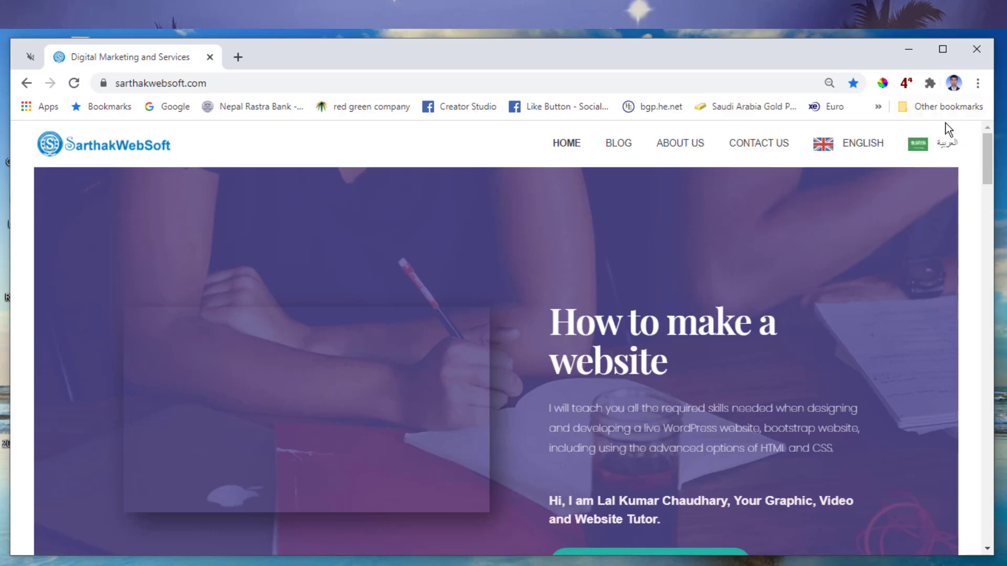
{"action": "left_click", "coordinate": [978, 84]}
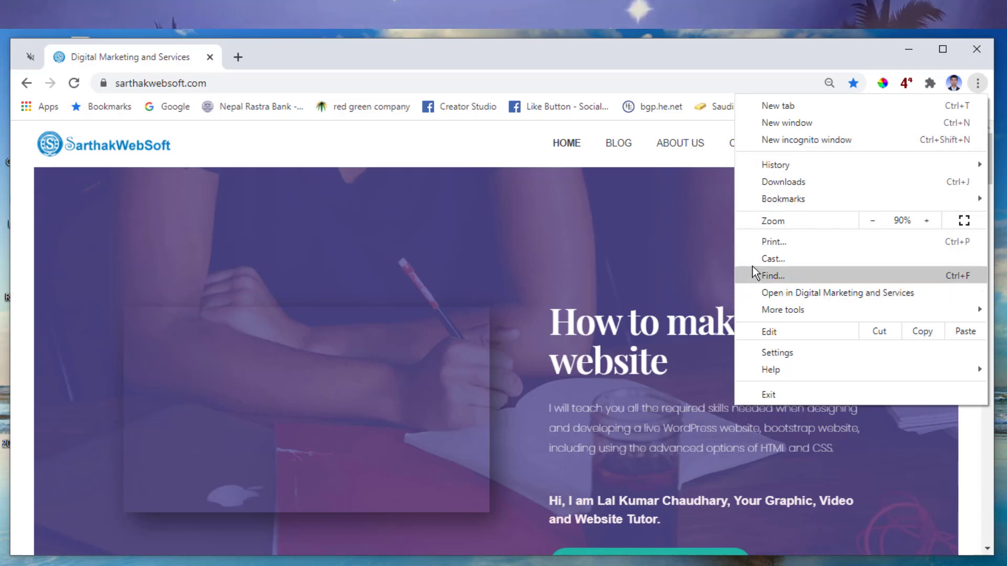
{"action": "left_click", "coordinate": [559, 49]}
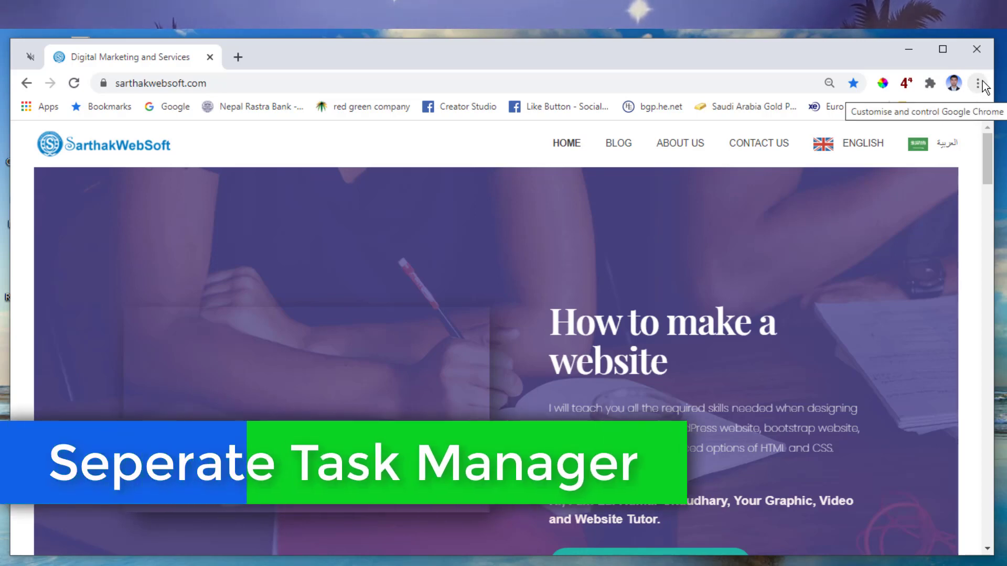
Open the browser's own Task Manager and select several running processes in turn to examine their memory and CPU use
{"action": "left_click", "coordinate": [978, 84]}
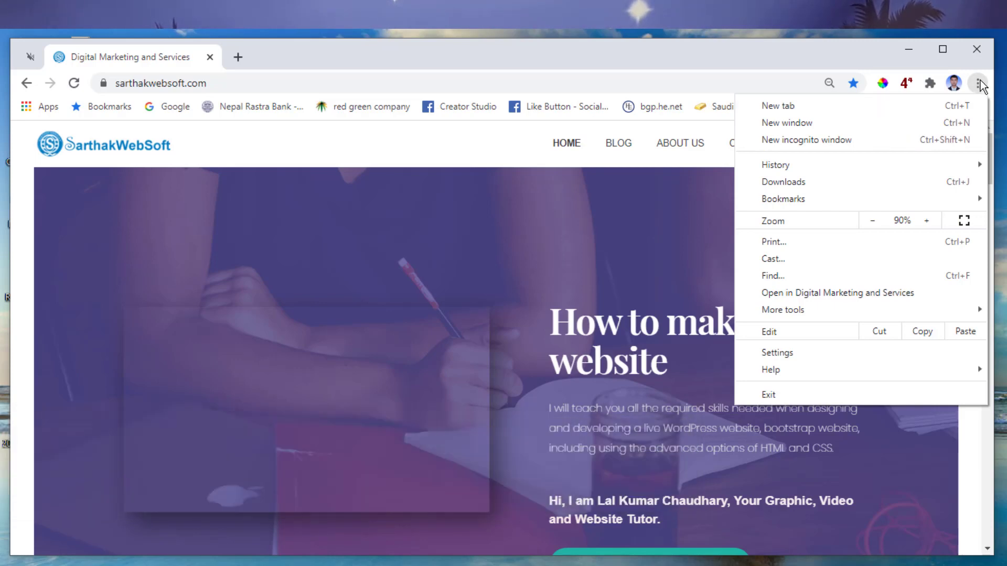
{"action": "mouse_move", "coordinate": [842, 313]}
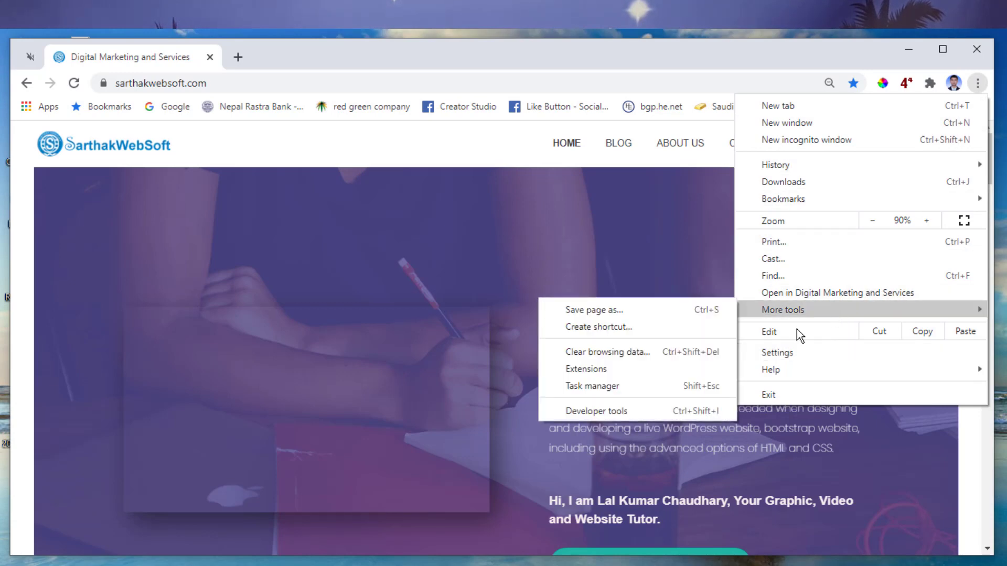
{"action": "left_click", "coordinate": [621, 389]}
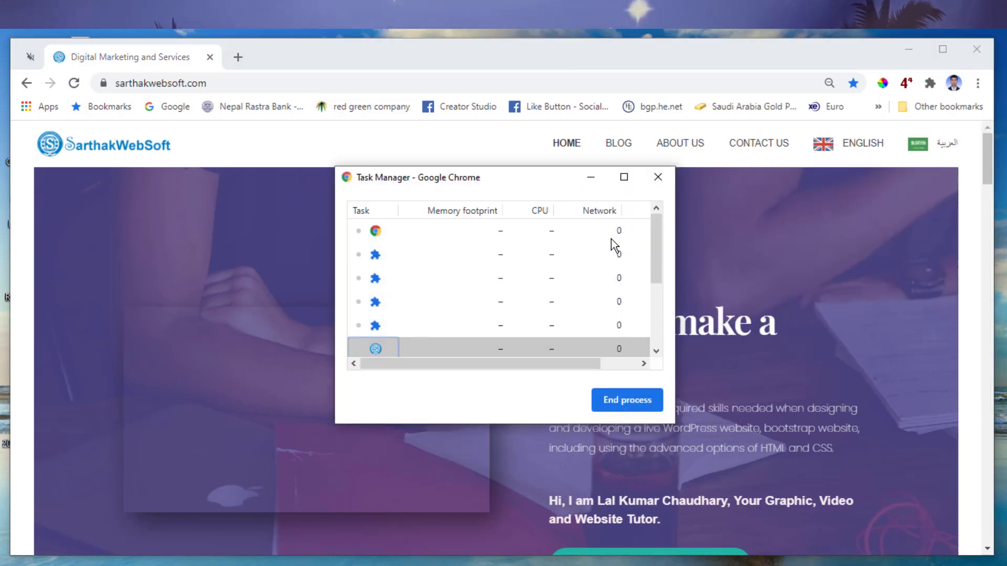
{"action": "mouse_move", "coordinate": [656, 231]}
{"action": "left_mouse_down"}
{"action": "mouse_move", "coordinate": [641, 314]}
{"action": "mouse_move", "coordinate": [649, 198]}
{"action": "mouse_move", "coordinate": [657, 322]}
{"action": "mouse_move", "coordinate": [668, 223]}
{"action": "left_mouse_up"}
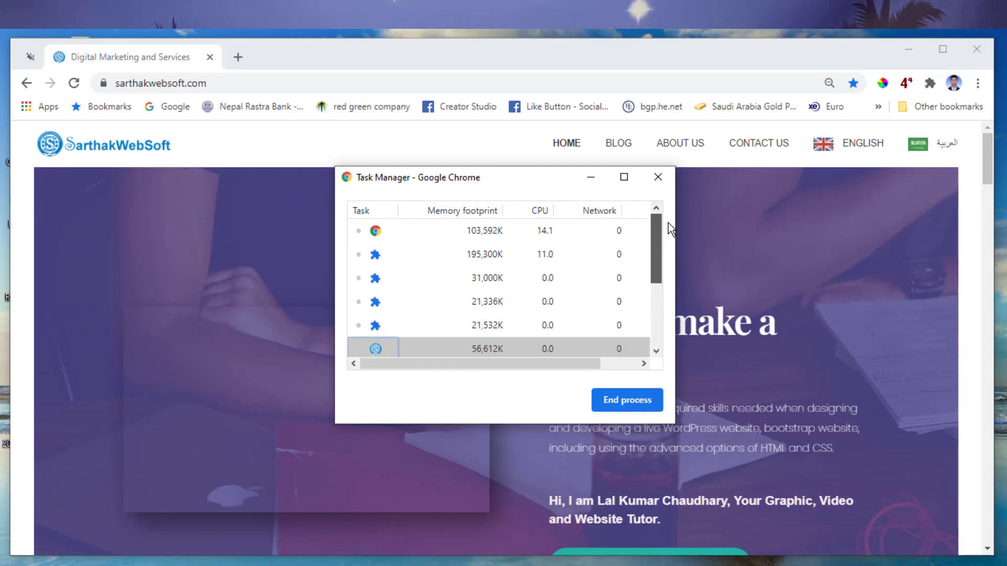
{"action": "left_click", "coordinate": [500, 233]}
{"action": "left_click", "coordinate": [489, 255]}
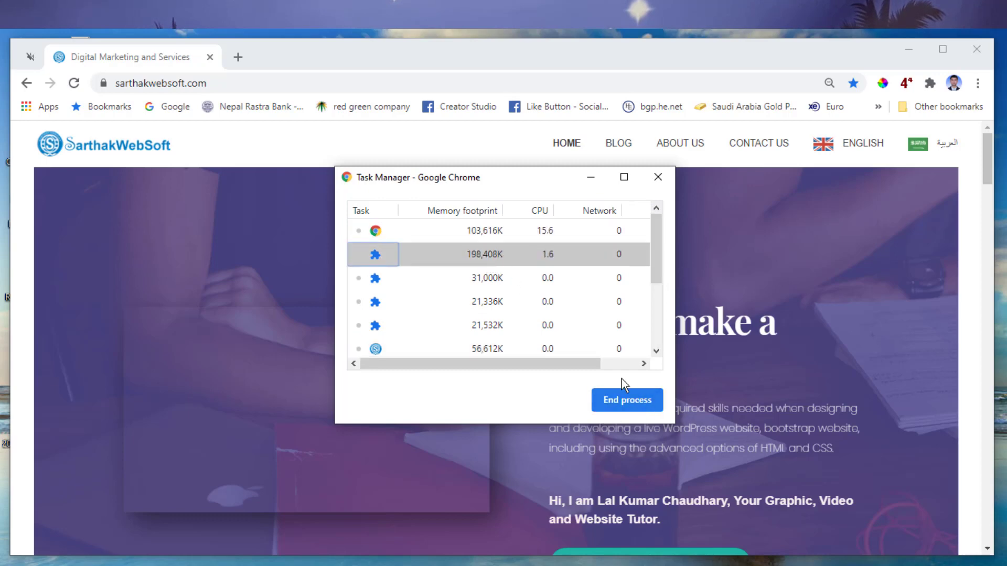
{"action": "left_click", "coordinate": [502, 283]}
{"action": "left_click", "coordinate": [487, 346]}
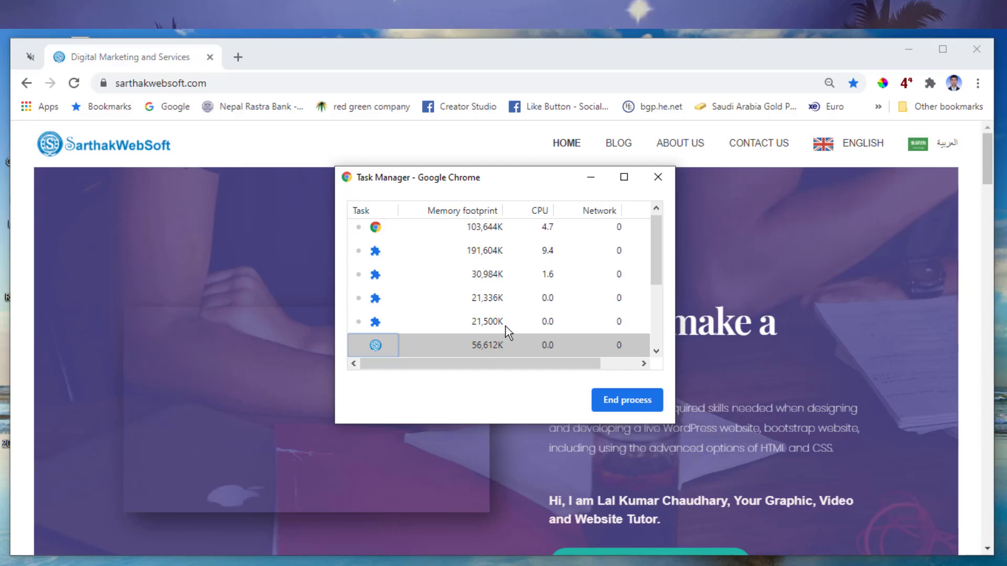
{"action": "scroll", "coordinate": [505, 326], "scroll_direction": "down", "scroll_amount": 2}
Sort the Task Manager list by memory footprint, CPU, network and task name, and close it after reviewing the processes
{"action": "left_click", "coordinate": [458, 214]}
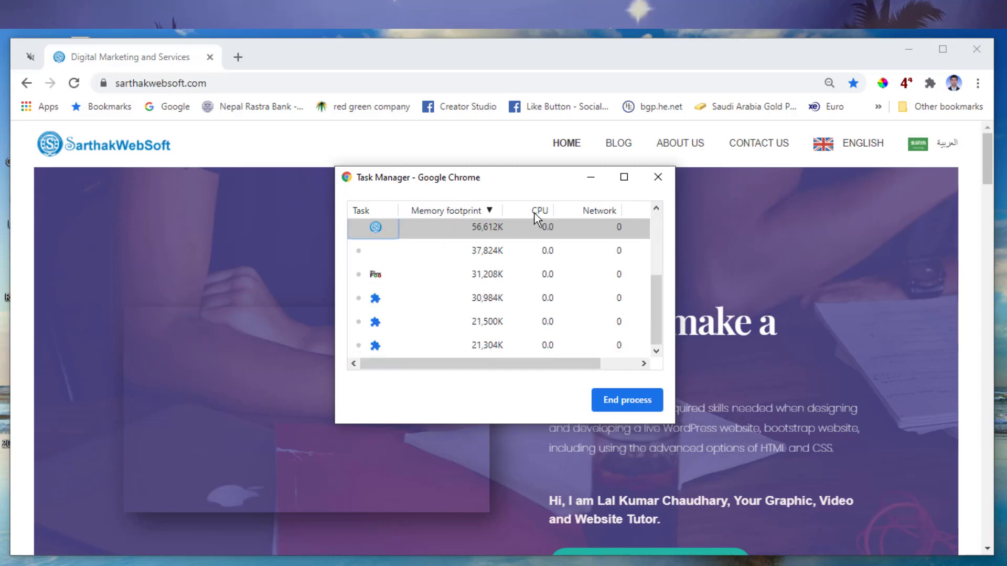
{"action": "left_click", "coordinate": [538, 210]}
{"action": "left_click", "coordinate": [590, 210]}
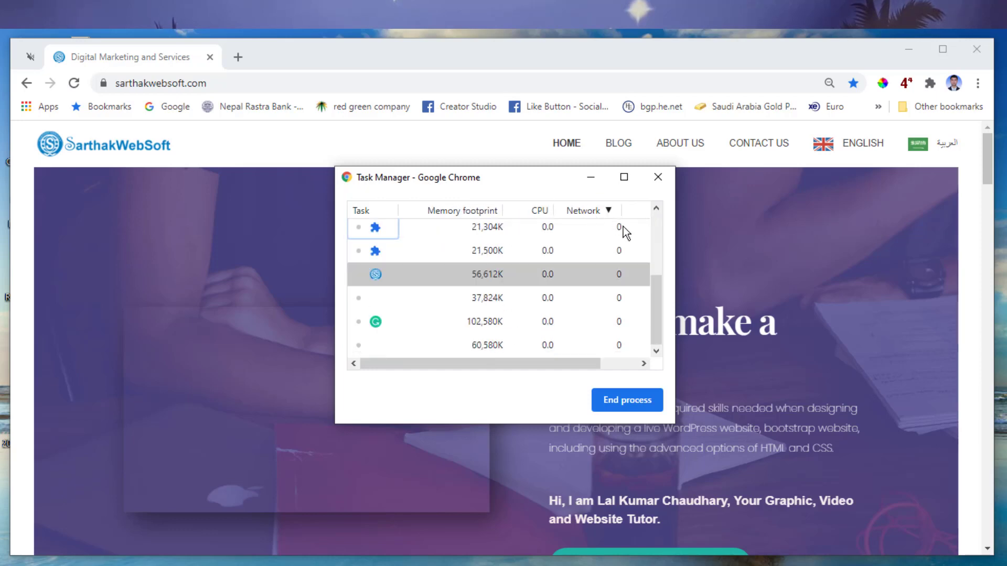
{"action": "left_click", "coordinate": [468, 212]}
{"action": "left_click", "coordinate": [376, 212]}
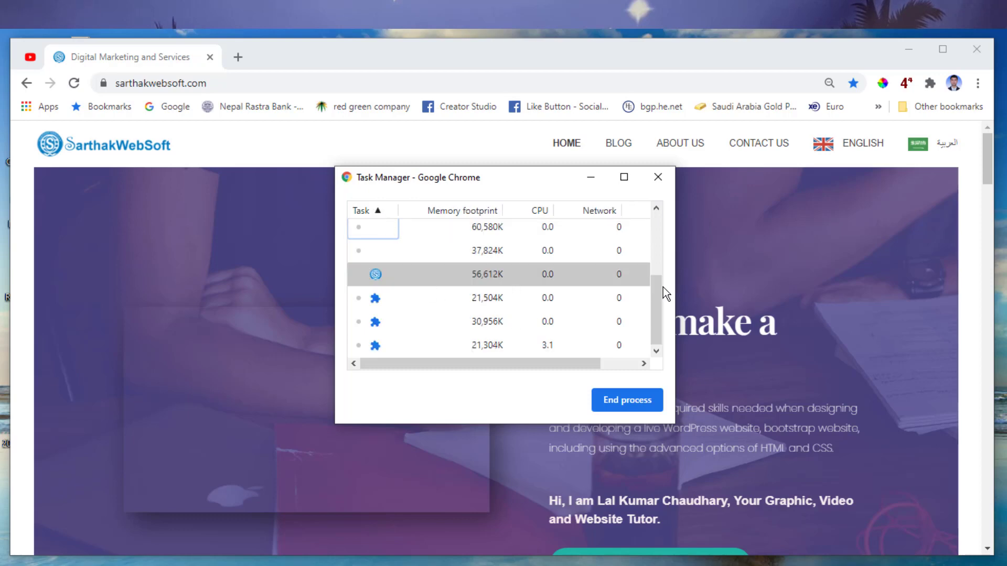
{"action": "left_click", "coordinate": [656, 241]}
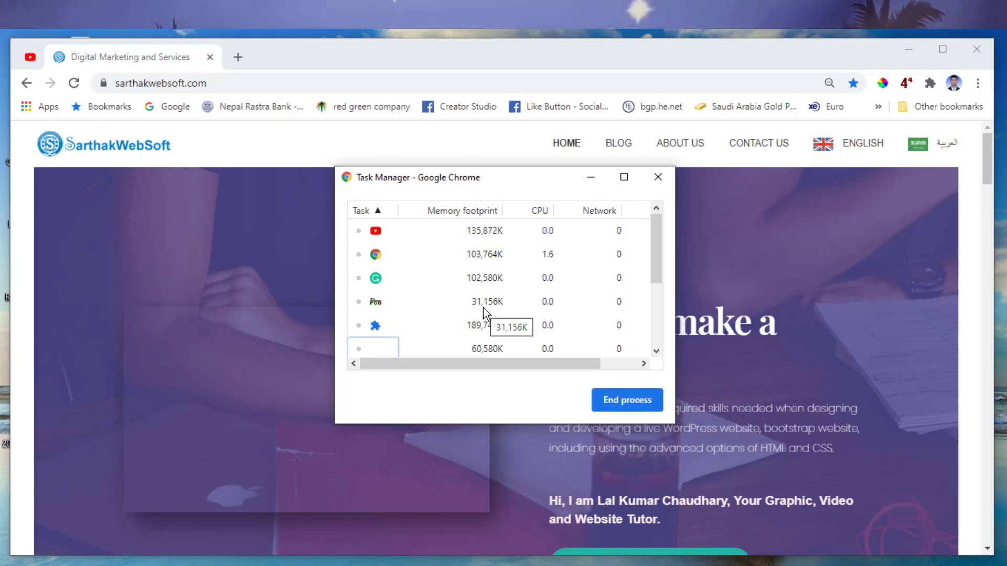
{"action": "left_click", "coordinate": [658, 177]}
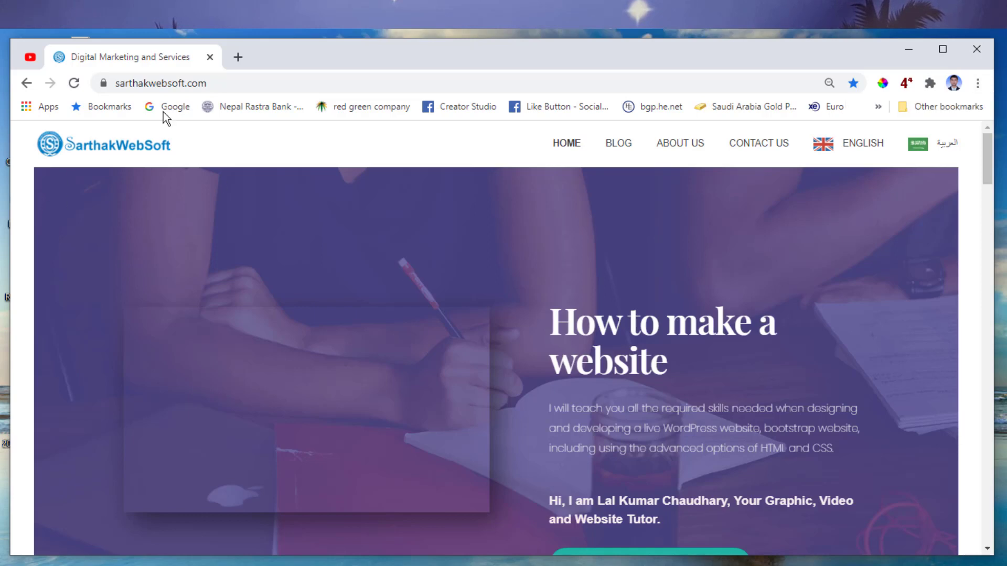
Open a blank new tab, return to the sarthakwebsoft.com tab, and open the site's Contact Us page
{"action": "left_click", "coordinate": [239, 57]}
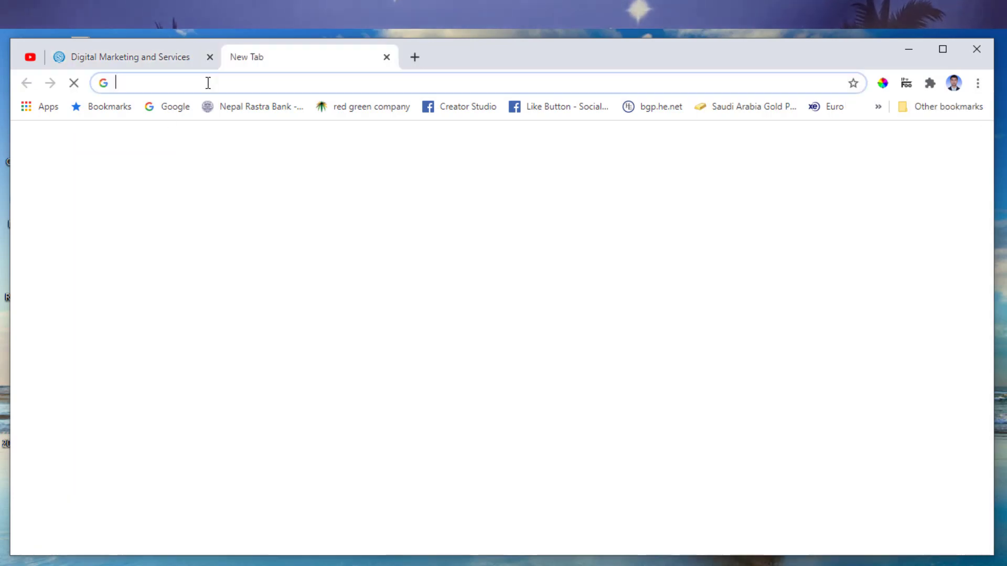
{"action": "left_click", "coordinate": [166, 57]}
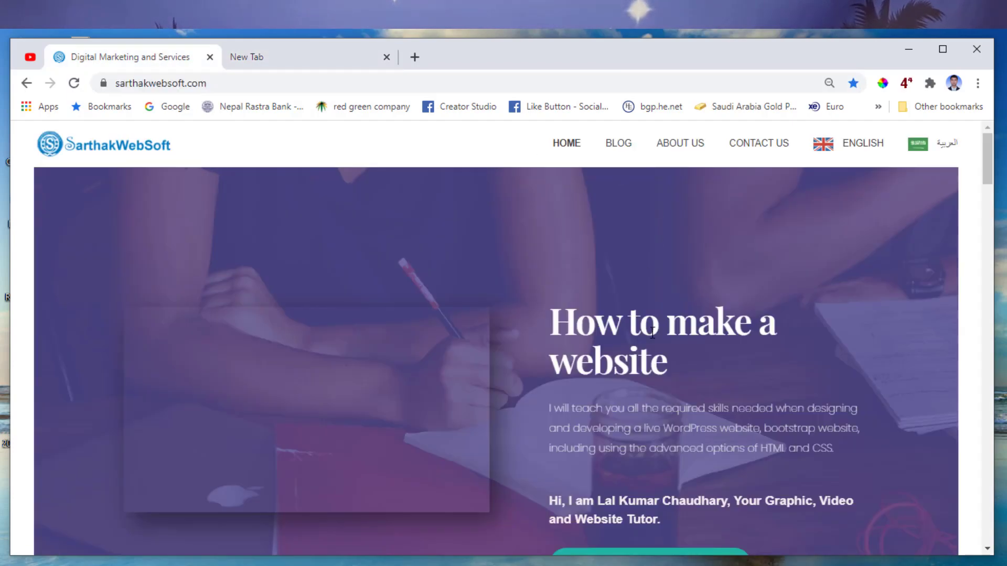
{"action": "left_click", "coordinate": [757, 143]}
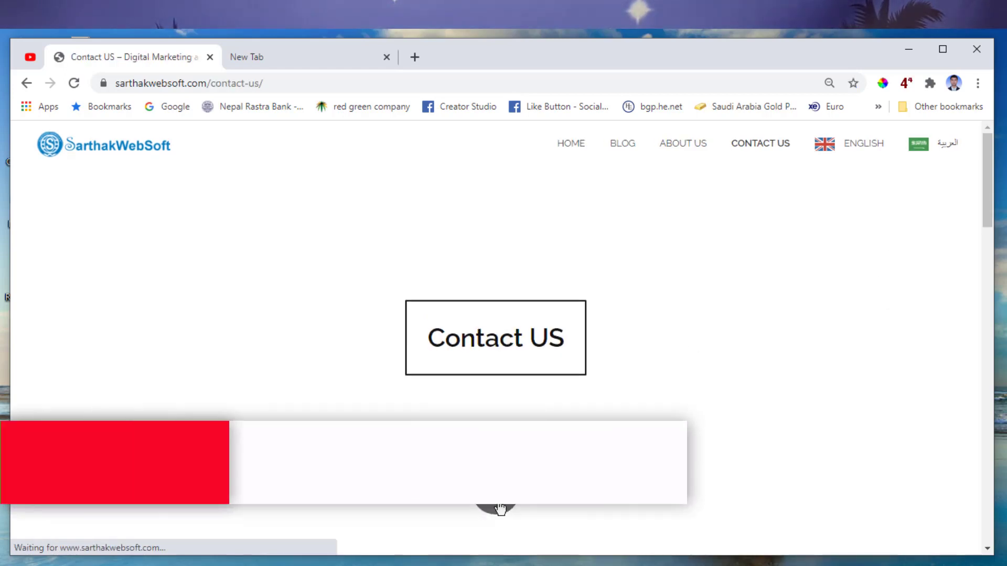
Fill the contact form's name and email fields with the first saved autofill suggestions
{"action": "scroll", "coordinate": [556, 505], "scroll_direction": "down", "scroll_amount": 15}
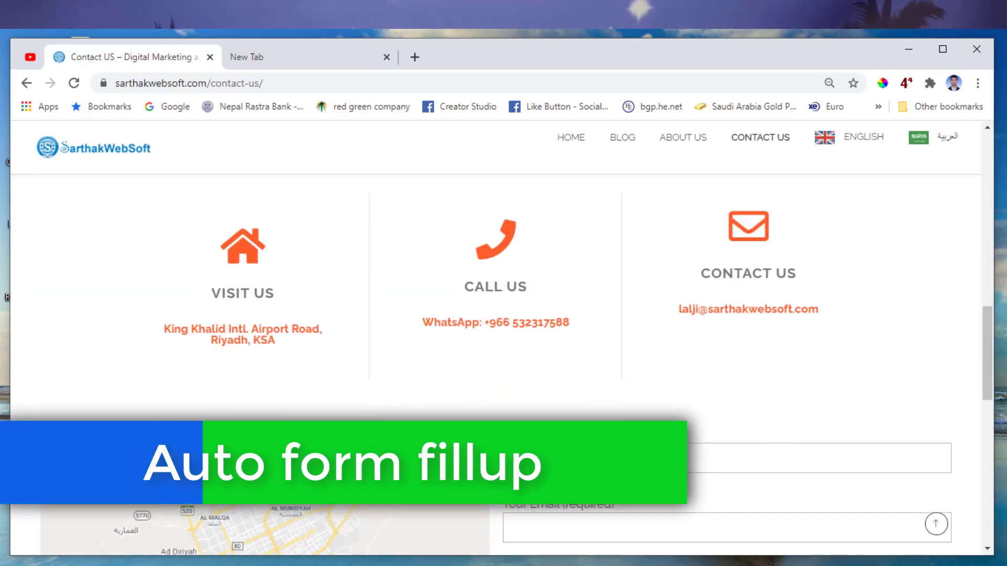
{"action": "left_click", "coordinate": [556, 457]}
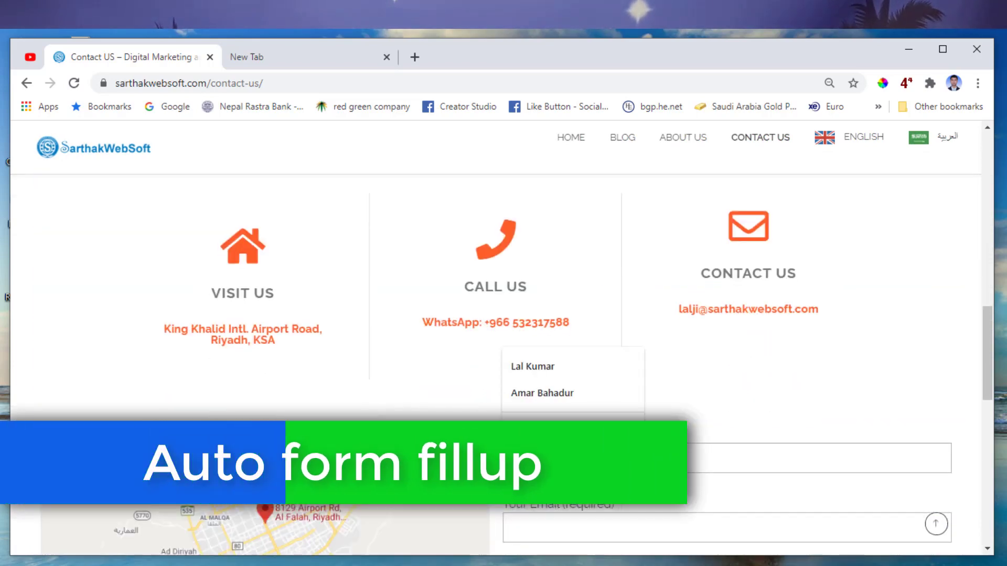
{"action": "left_click", "coordinate": [555, 371]}
{"action": "scroll", "coordinate": [718, 445], "scroll_direction": "down", "scroll_amount": 5}
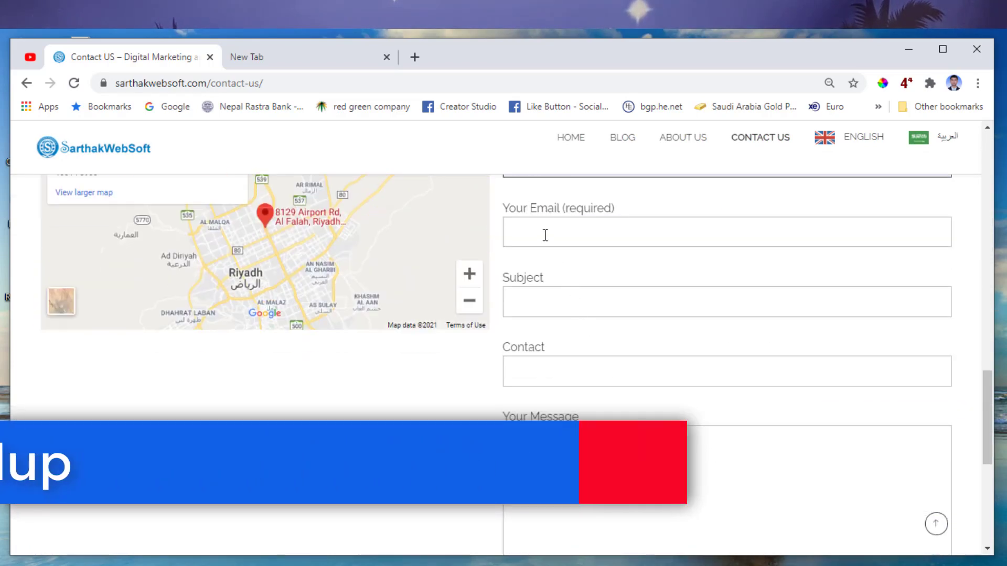
{"action": "left_click", "coordinate": [545, 232]}
{"action": "left_click", "coordinate": [556, 266]}
Autofill the Subject with "Just test" and the Contact field with the suggested number, and place the cursor in Your Message
{"action": "left_click", "coordinate": [562, 307]}
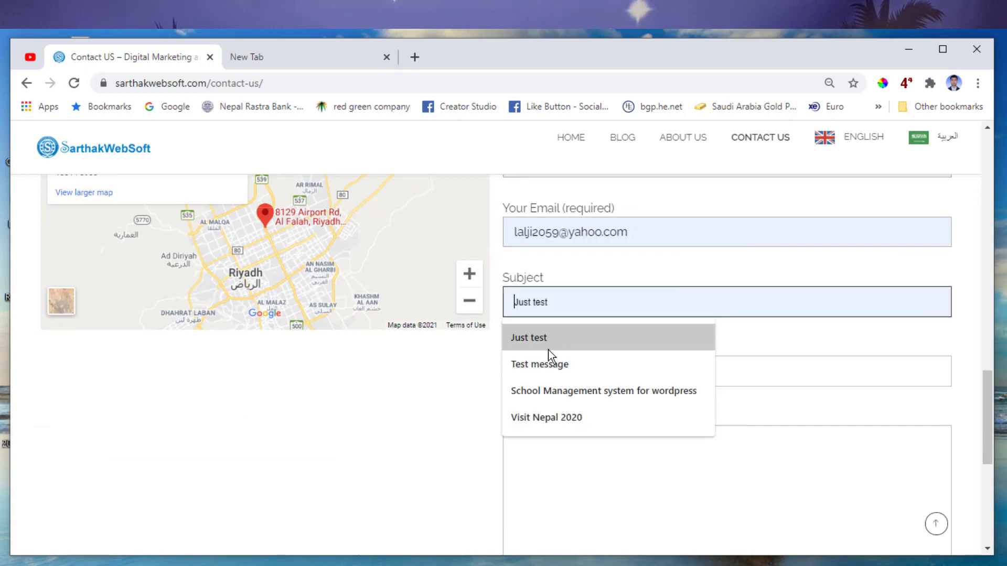
{"action": "left_click", "coordinate": [552, 341]}
{"action": "left_click", "coordinate": [557, 367]}
{"action": "left_click", "coordinate": [564, 405]}
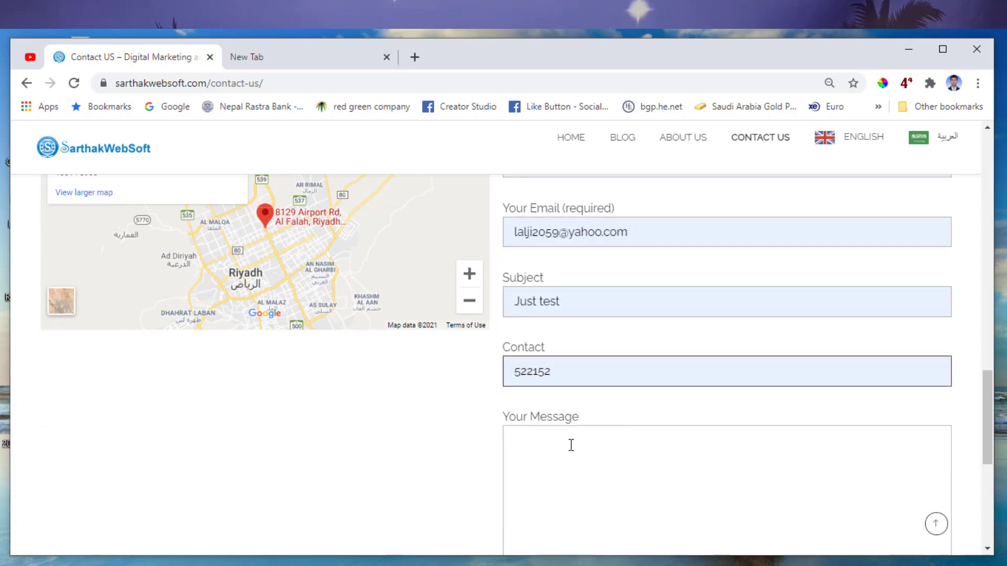
{"action": "left_click", "coordinate": [626, 445]}
Review the Contact Us page and its autofilled form from the heading down to the Send button
{"action": "scroll", "coordinate": [638, 383], "scroll_direction": "up", "scroll_amount": 9}
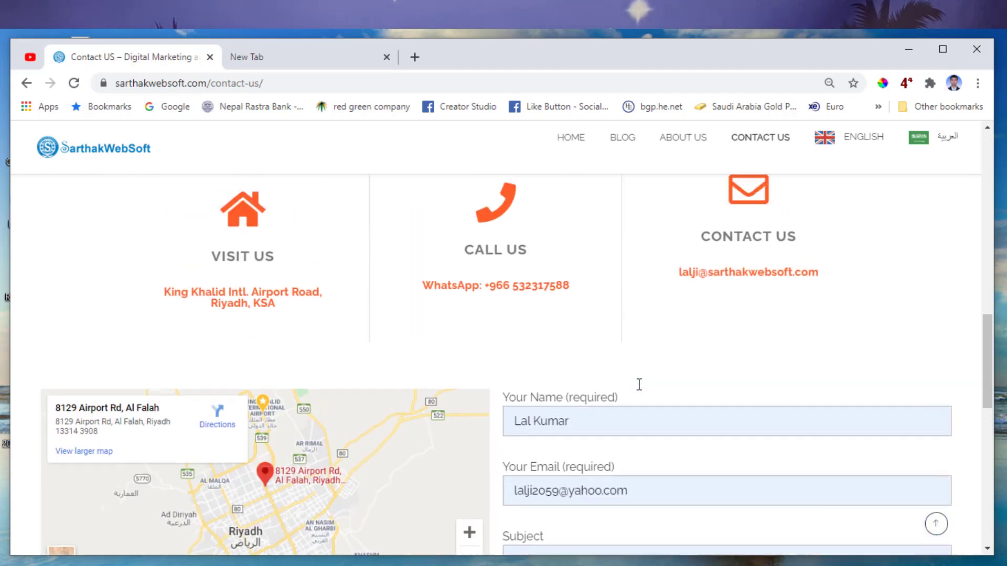
{"action": "scroll", "coordinate": [638, 391], "scroll_direction": "up", "scroll_amount": 10}
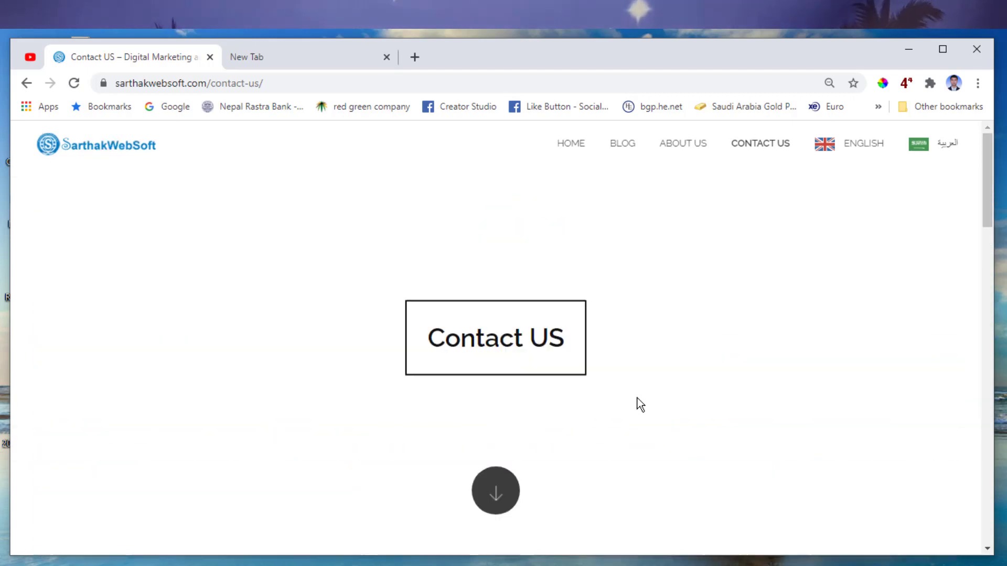
{"action": "scroll", "coordinate": [637, 398], "scroll_direction": "down", "scroll_amount": 7}
{"action": "scroll", "coordinate": [637, 398], "scroll_direction": "down", "scroll_amount": 12}
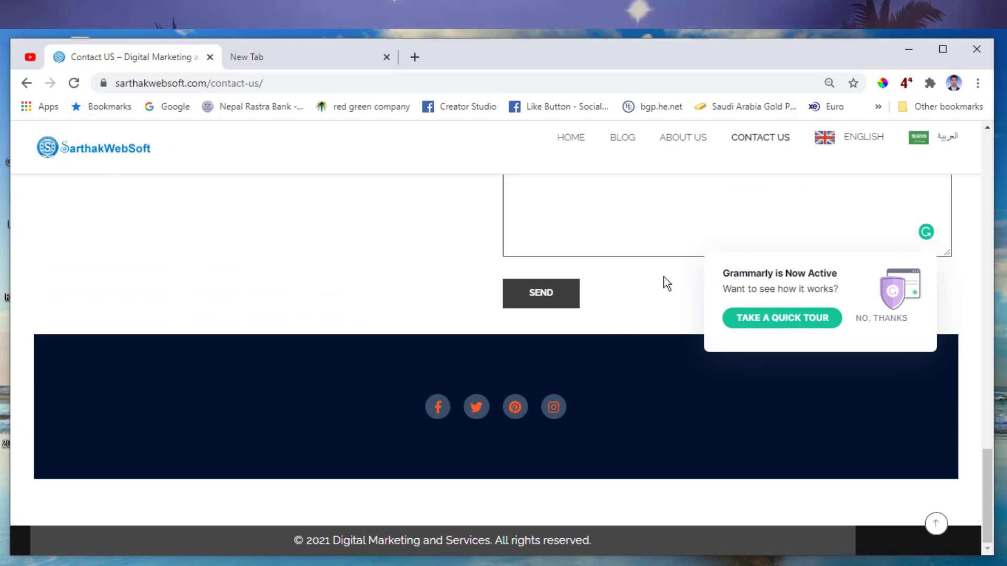
{"action": "scroll", "coordinate": [666, 304], "scroll_direction": "up", "scroll_amount": 5}
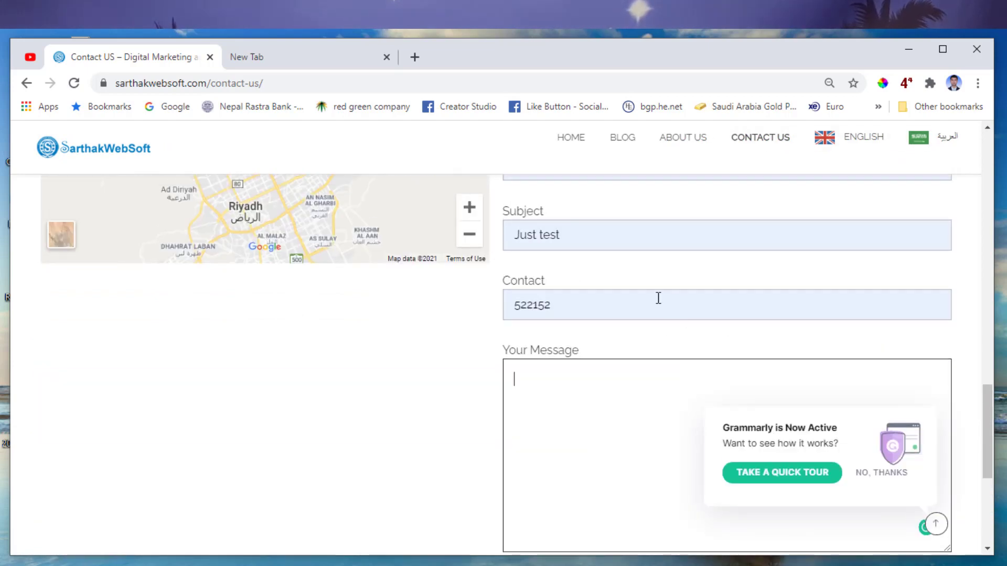
{"action": "scroll", "coordinate": [658, 336], "scroll_direction": "up", "scroll_amount": 12}
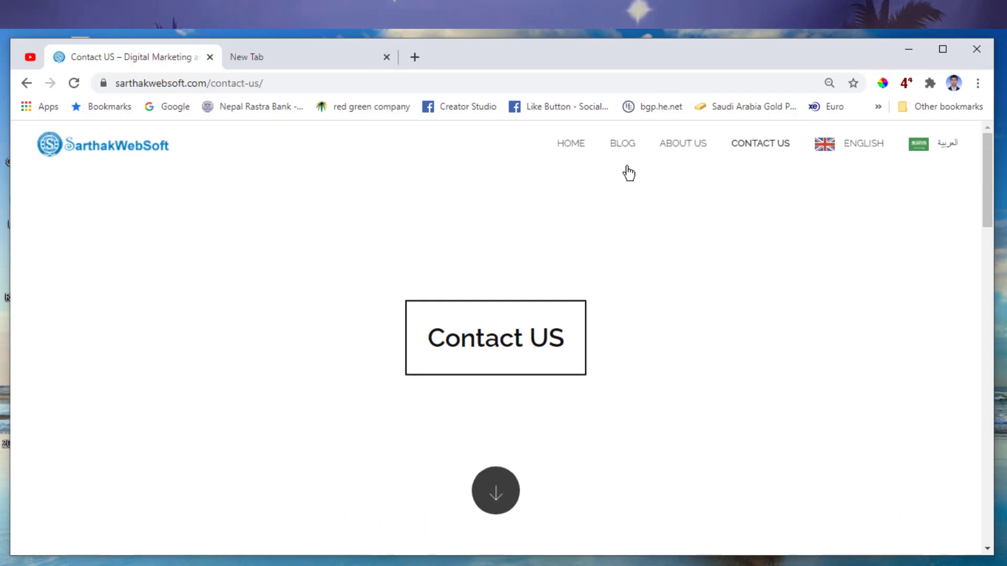
Open the browser settings and go to the Passwords page of the Auto-fill section
{"action": "left_click", "coordinate": [977, 87]}
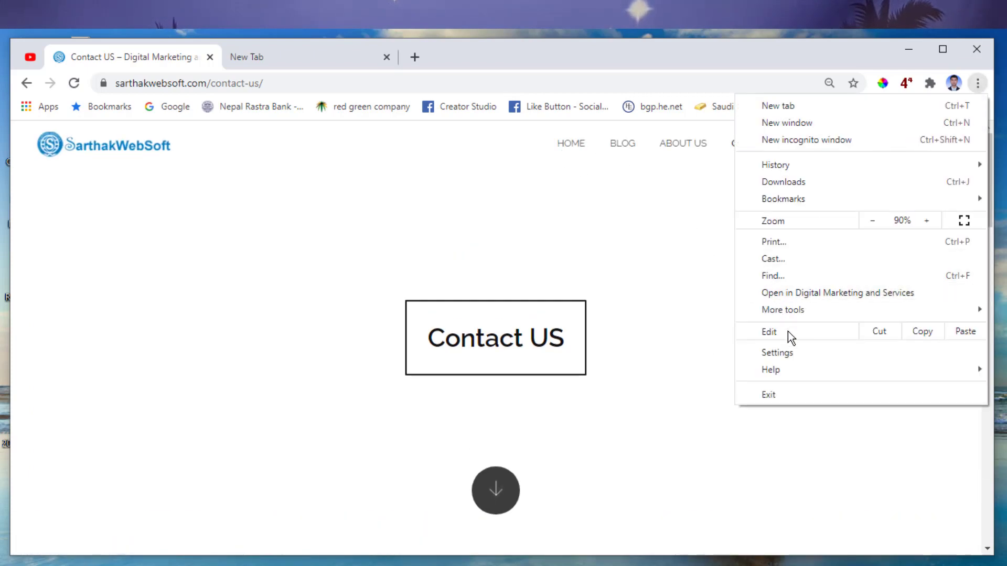
{"action": "left_click", "coordinate": [782, 354]}
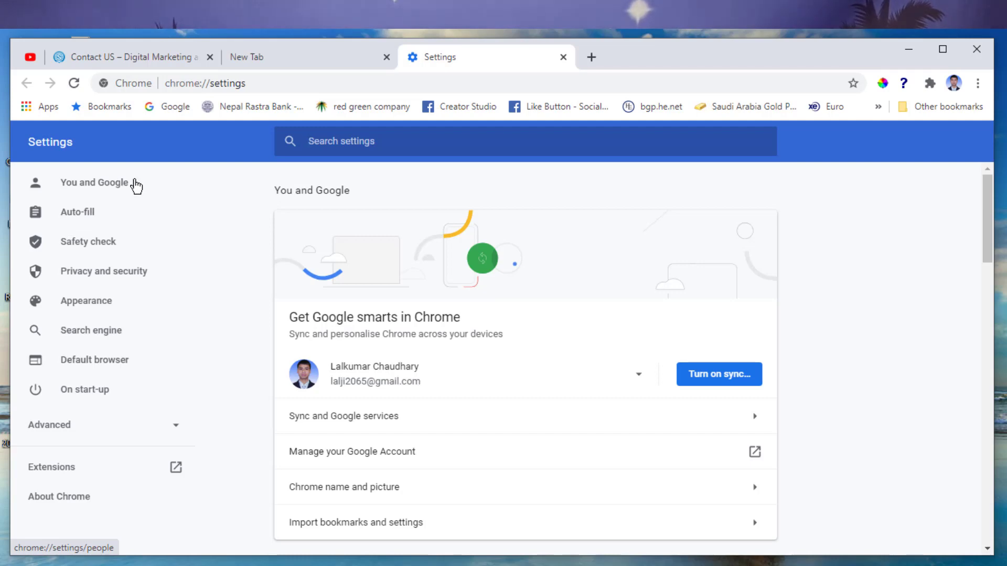
{"action": "left_click", "coordinate": [84, 218]}
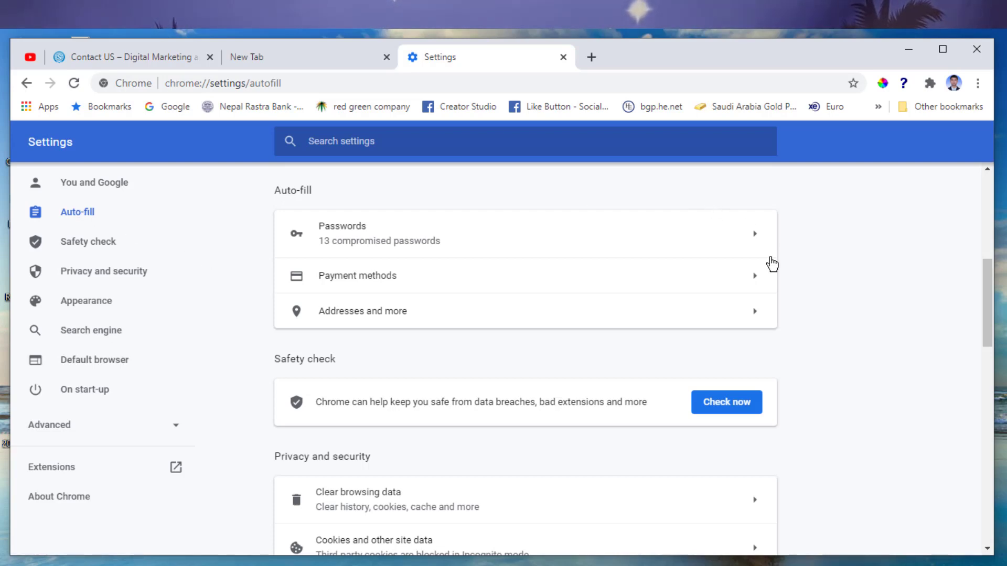
{"action": "left_click", "coordinate": [754, 236]}
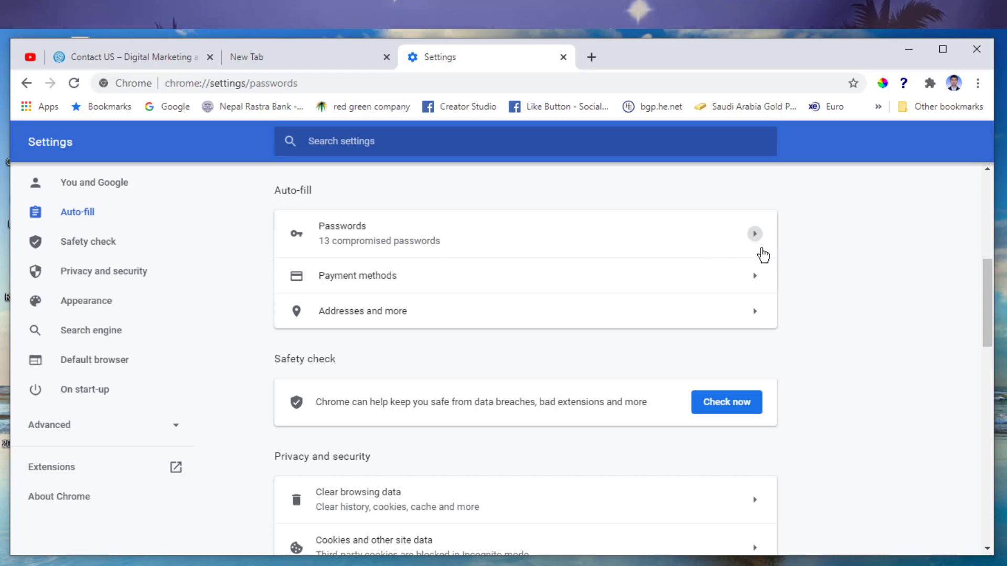
{"action": "left_click", "coordinate": [762, 254]}
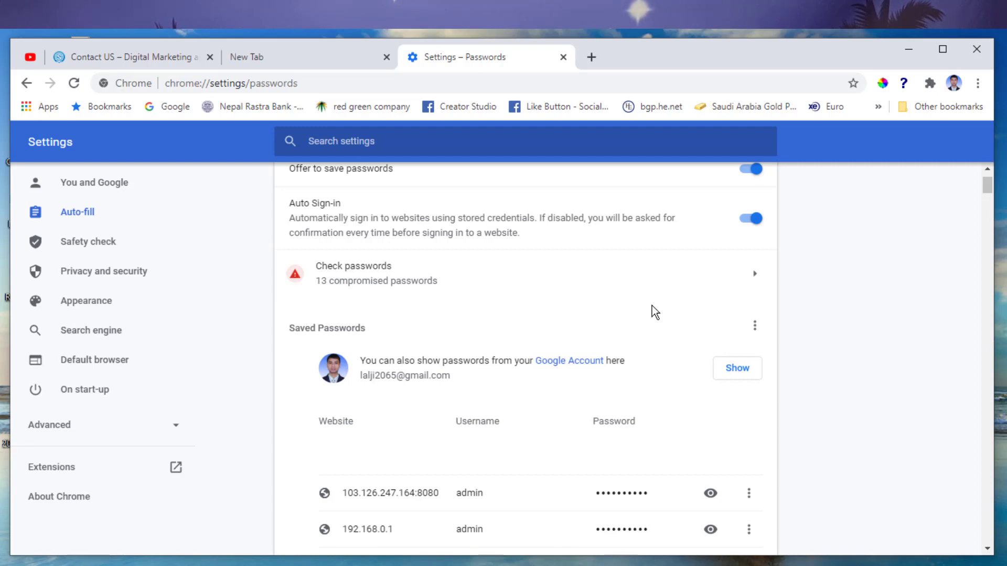
Examine the password-saving options, the saved website logins and the Never saved sites down to the end of the list
{"action": "scroll", "coordinate": [656, 305], "scroll_direction": "up", "scroll_amount": 1}
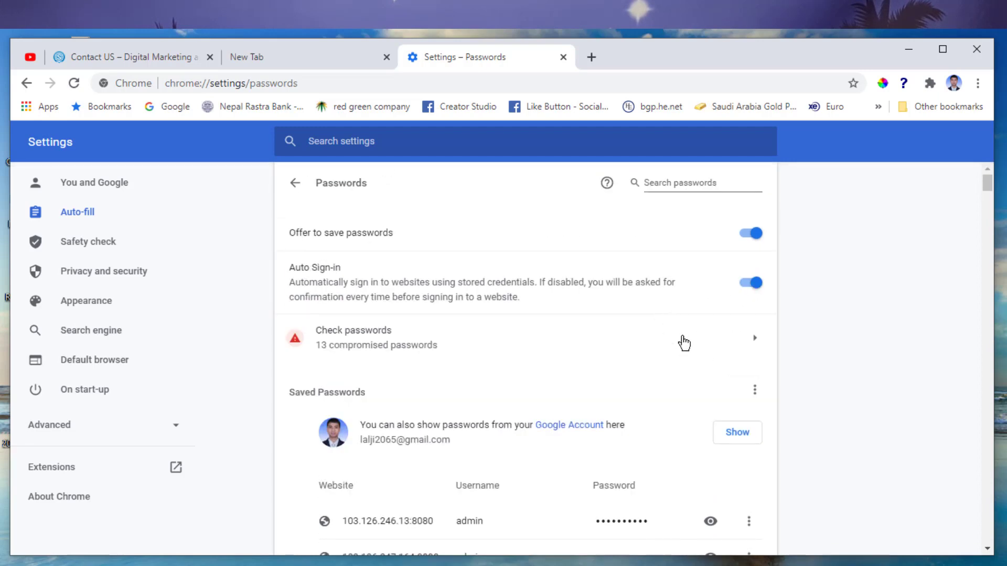
{"action": "scroll", "coordinate": [684, 343], "scroll_direction": "down", "scroll_amount": 5}
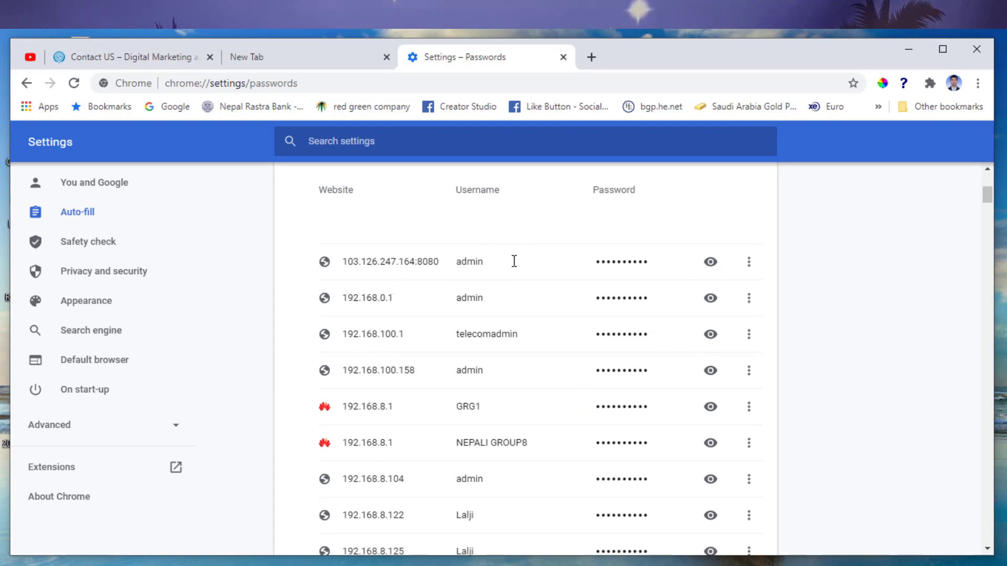
{"action": "scroll", "coordinate": [455, 282], "scroll_direction": "down", "scroll_amount": 20}
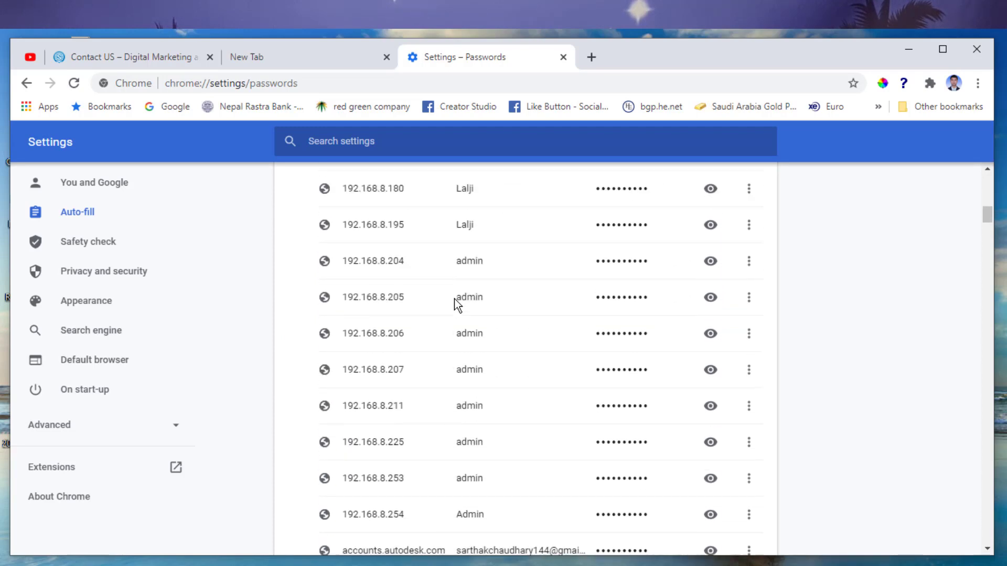
{"action": "scroll", "coordinate": [469, 336], "scroll_direction": "down", "scroll_amount": 7}
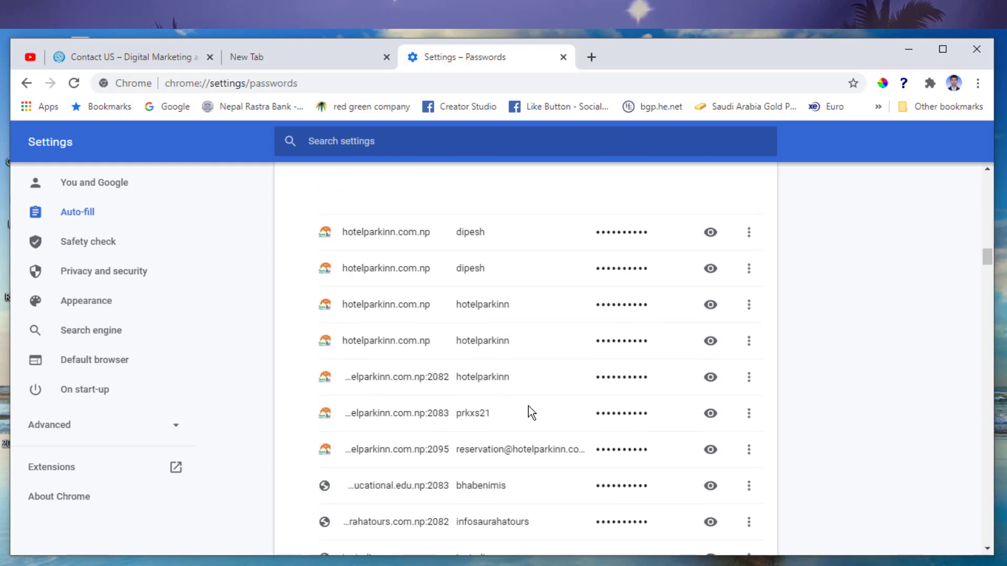
{"action": "scroll", "coordinate": [528, 406], "scroll_direction": "down", "scroll_amount": 10}
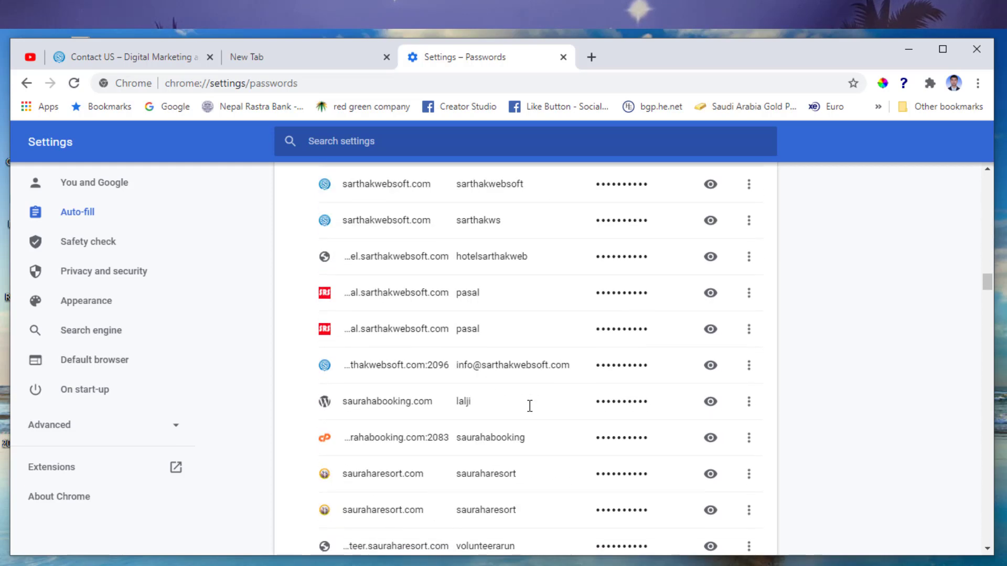
{"action": "scroll", "coordinate": [529, 406], "scroll_direction": "down", "scroll_amount": 14}
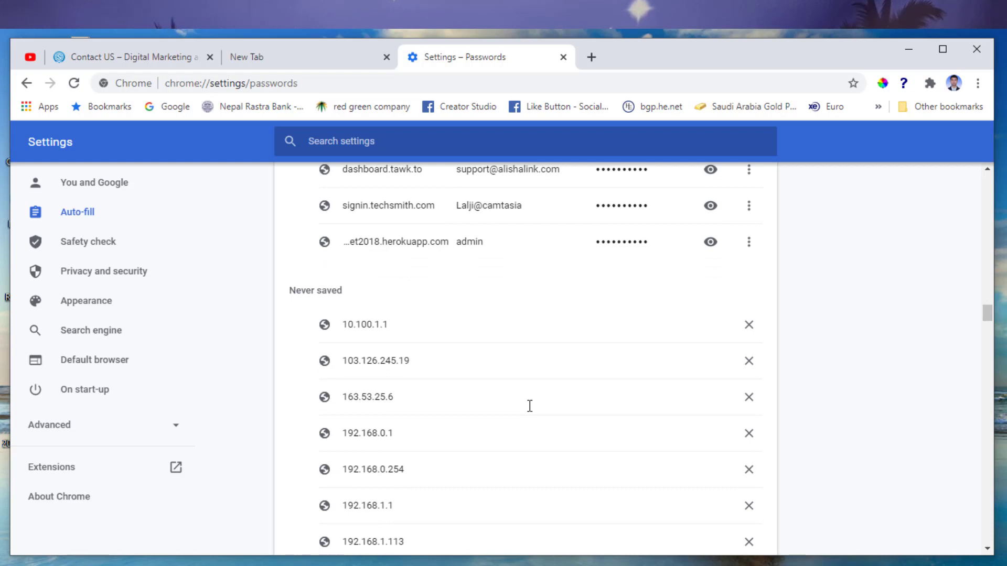
{"action": "scroll", "coordinate": [529, 406], "scroll_direction": "down", "scroll_amount": 7}
{"action": "scroll", "coordinate": [530, 402], "scroll_direction": "down", "scroll_amount": 20}
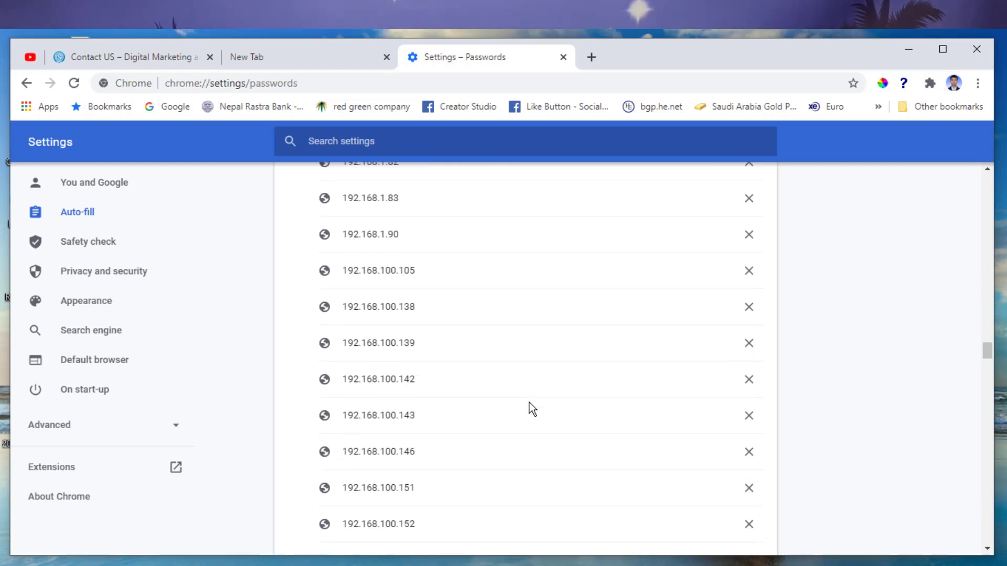
{"action": "scroll", "coordinate": [530, 403], "scroll_direction": "down", "scroll_amount": 20}
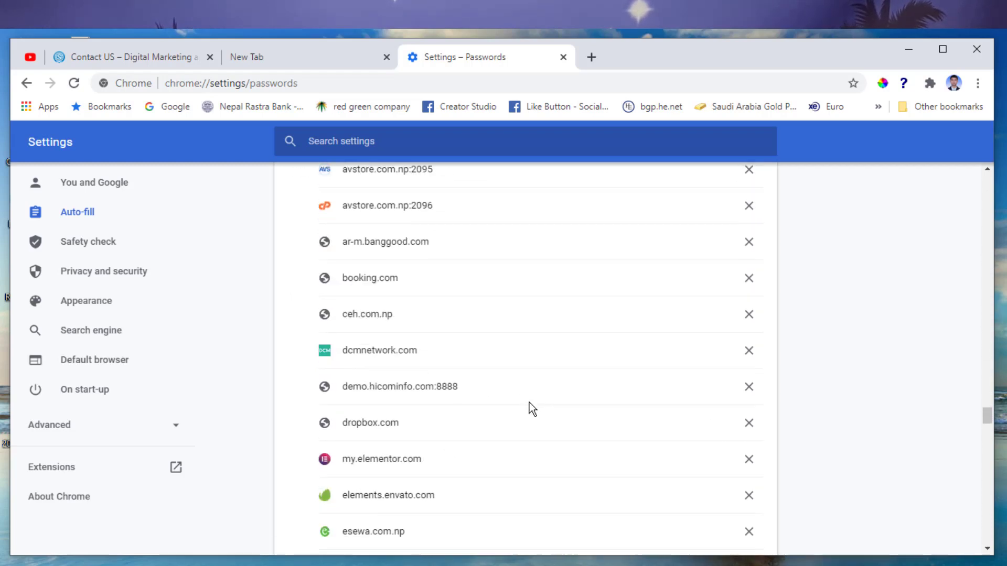
{"action": "scroll", "coordinate": [530, 403], "scroll_direction": "down", "scroll_amount": 20}
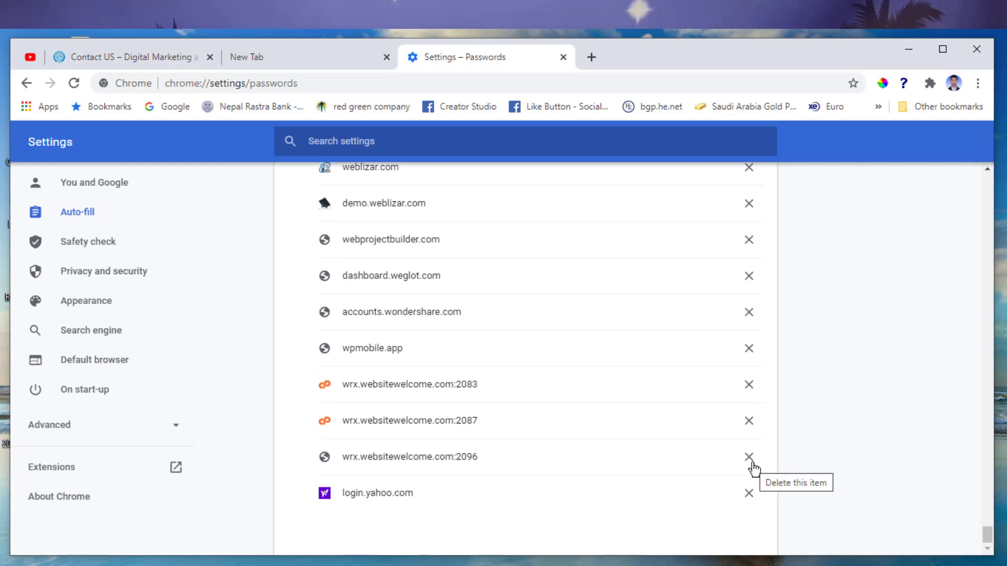
Go back through the Never saved sites and compare where that list begins with the last saved logins
{"action": "scroll", "coordinate": [578, 212], "scroll_direction": "up", "scroll_amount": 4}
{"action": "scroll", "coordinate": [577, 212], "scroll_direction": "up", "scroll_amount": 20}
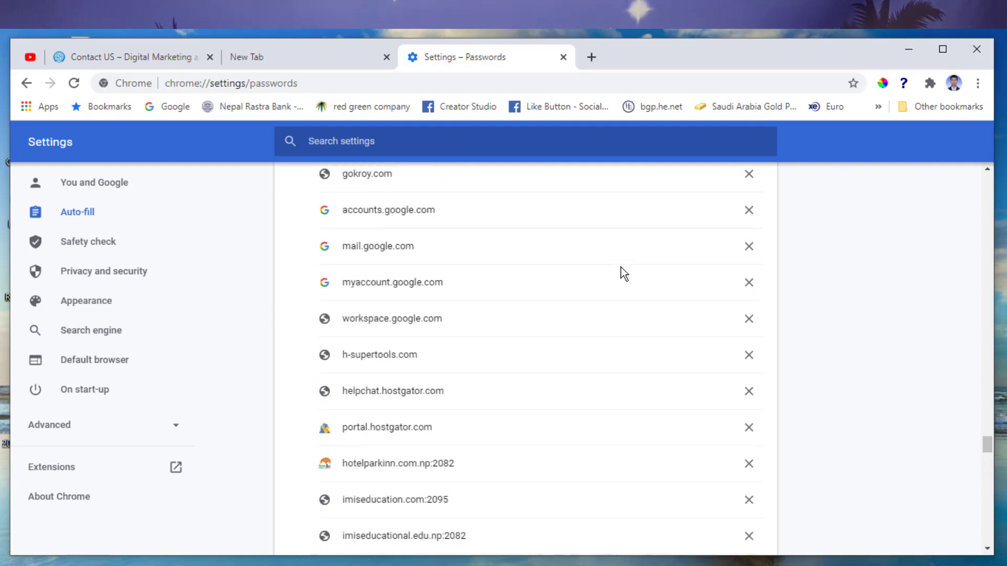
{"action": "scroll", "coordinate": [623, 278], "scroll_direction": "up", "scroll_amount": 20}
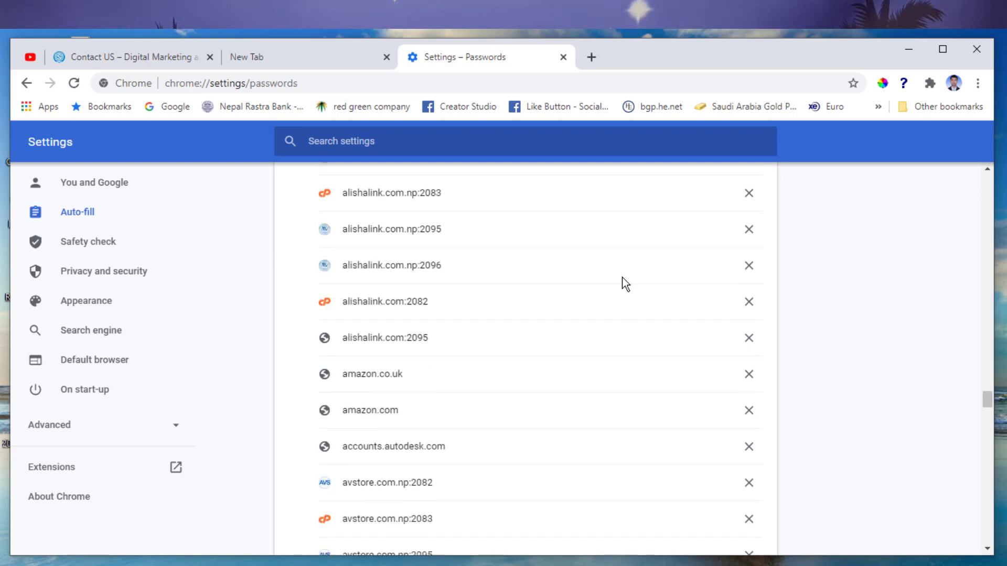
{"action": "scroll", "coordinate": [623, 283], "scroll_direction": "up", "scroll_amount": 20}
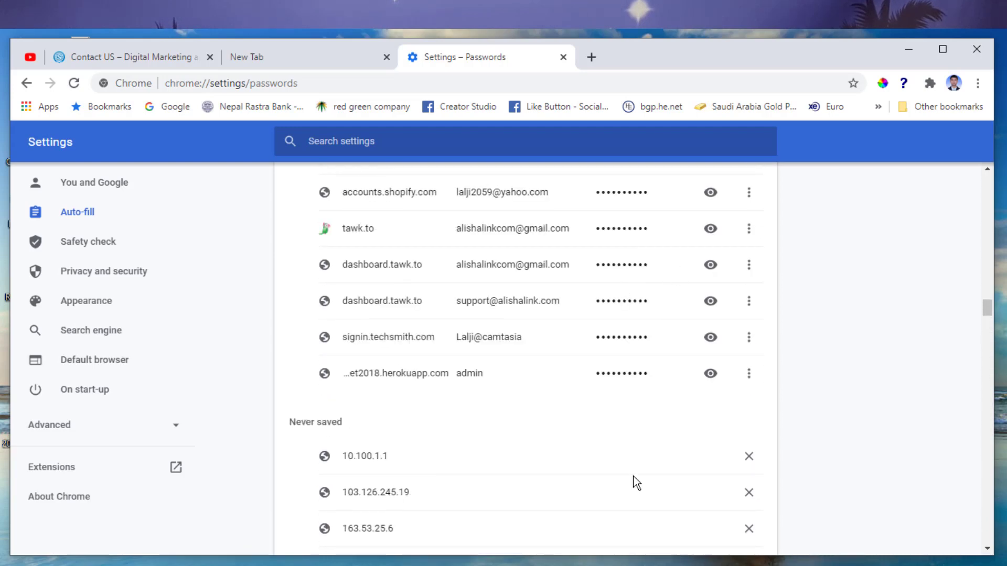
{"action": "scroll", "coordinate": [640, 470], "scroll_direction": "down", "scroll_amount": 3}
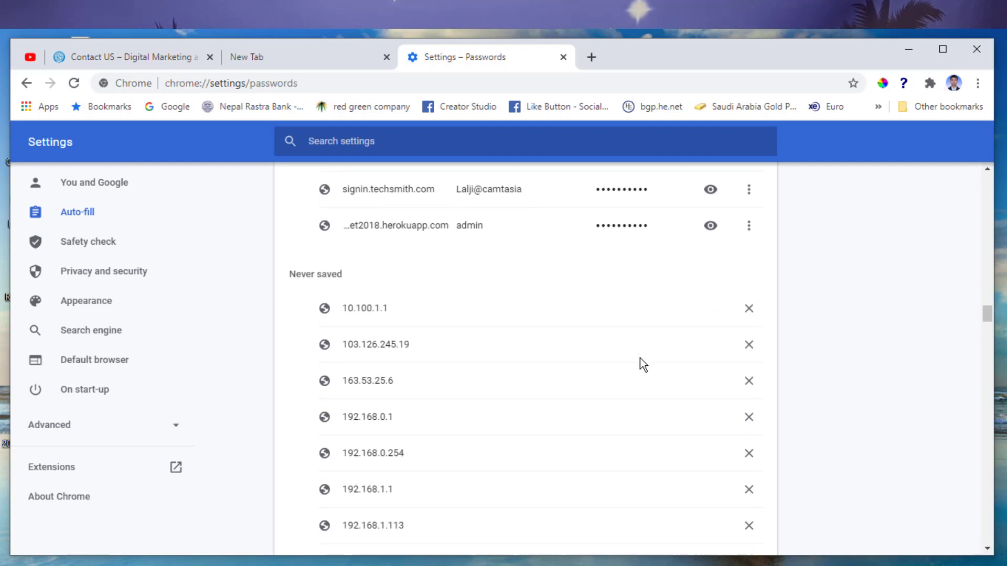
{"action": "scroll", "coordinate": [656, 376], "scroll_direction": "up", "scroll_amount": 10}
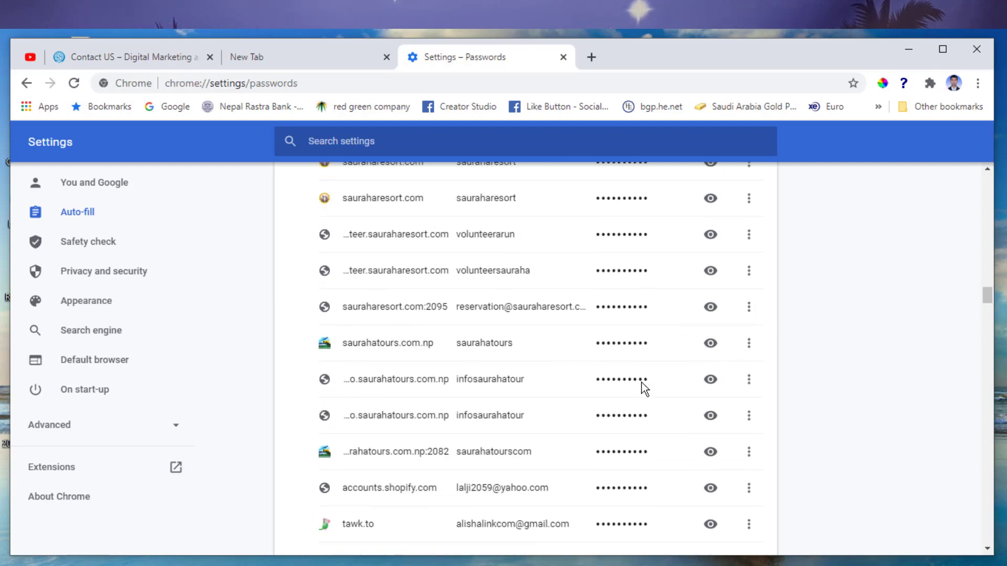
Reveal the saved password for 192.168.8.147, entering the Windows account password to authorise showing it
{"action": "scroll", "coordinate": [640, 385], "scroll_direction": "up", "scroll_amount": 15}
{"action": "scroll", "coordinate": [666, 407], "scroll_direction": "up", "scroll_amount": 20}
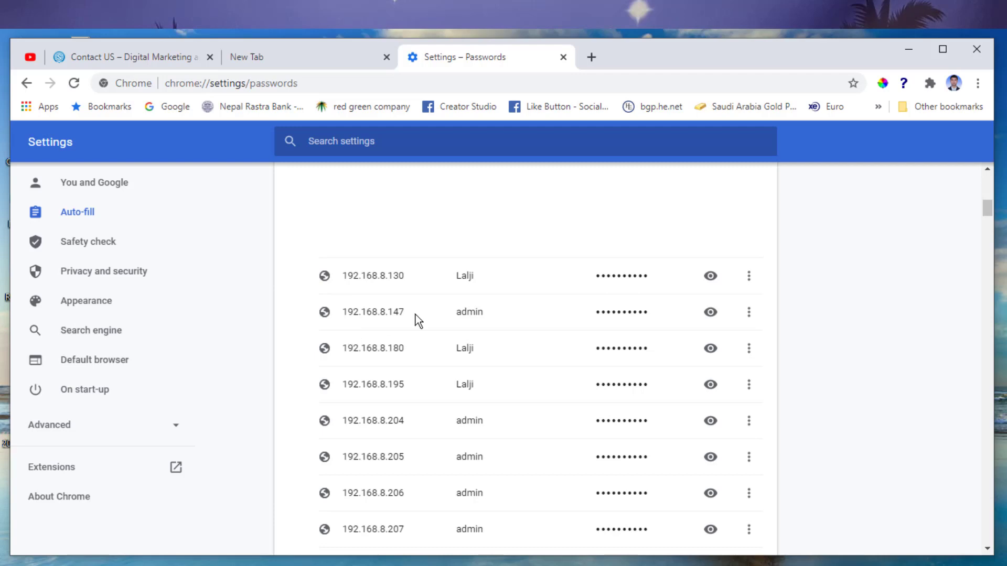
{"action": "left_click", "coordinate": [712, 314]}
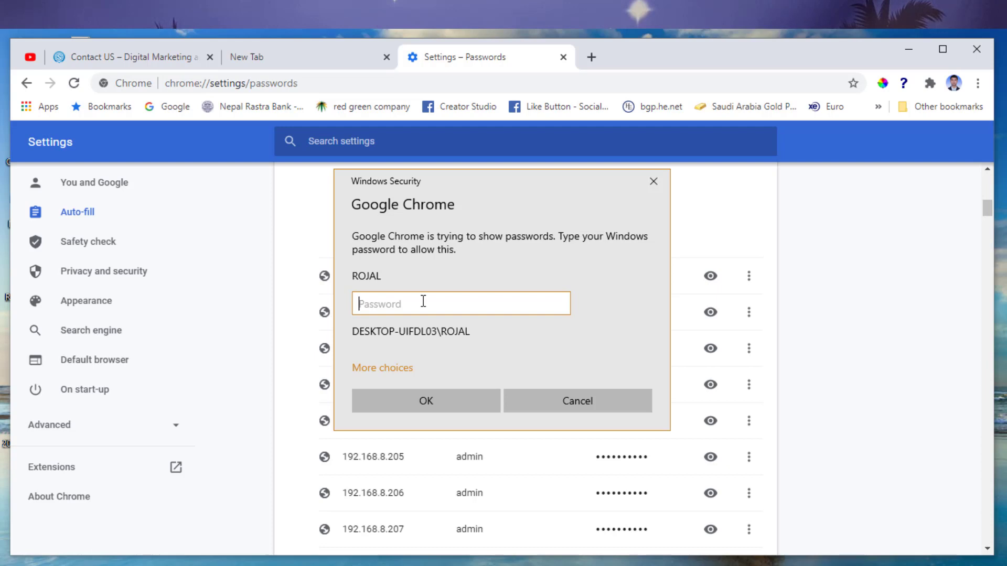
{"action": "type", "text": "••••••"}
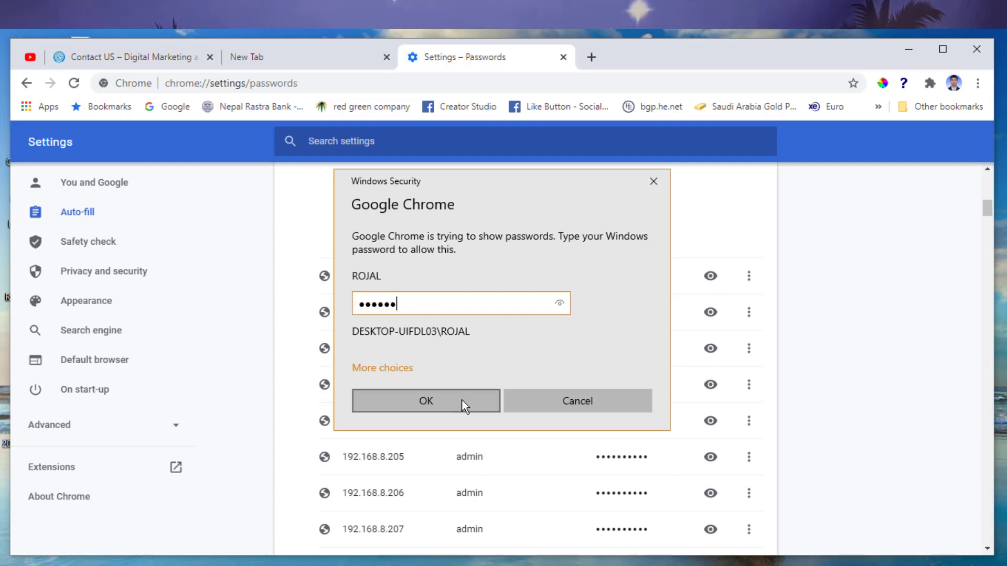
{"action": "left_click", "coordinate": [462, 401]}
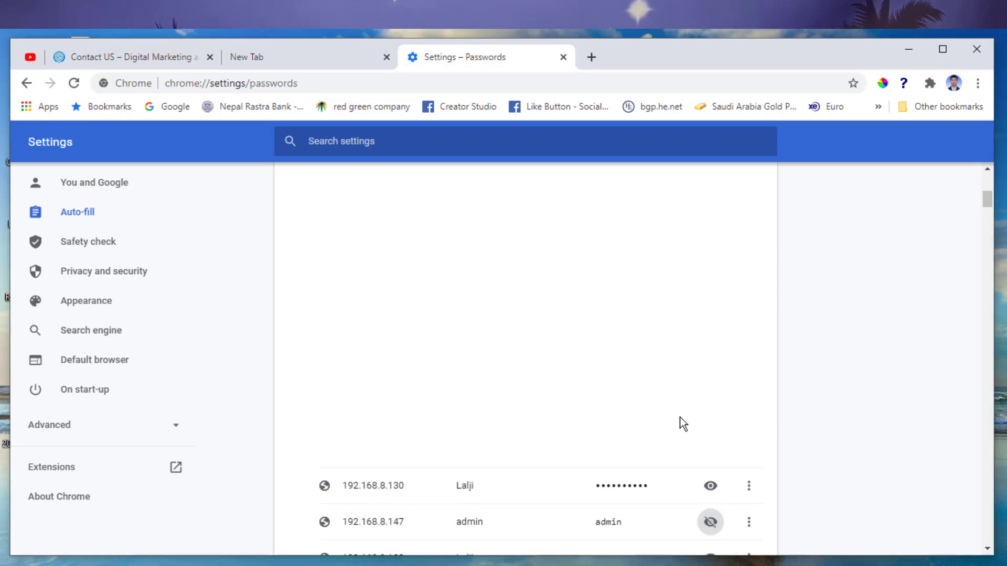
{"action": "scroll", "coordinate": [679, 417], "scroll_direction": "down", "scroll_amount": 3}
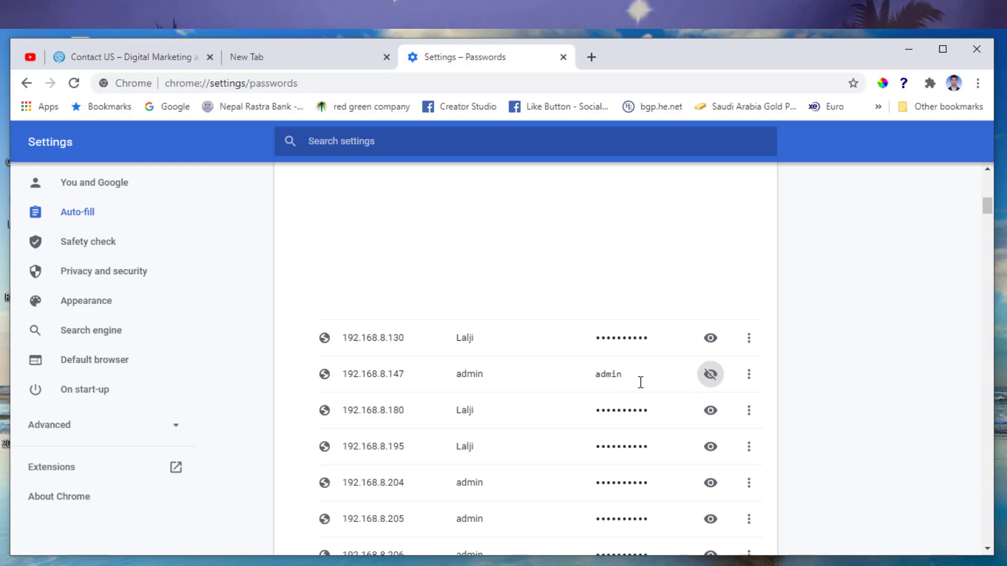
Hide the revealed 192.168.8.147 password again, and briefly toggle the visibility of the 192.168.8.195 password
{"action": "left_click", "coordinate": [711, 376]}
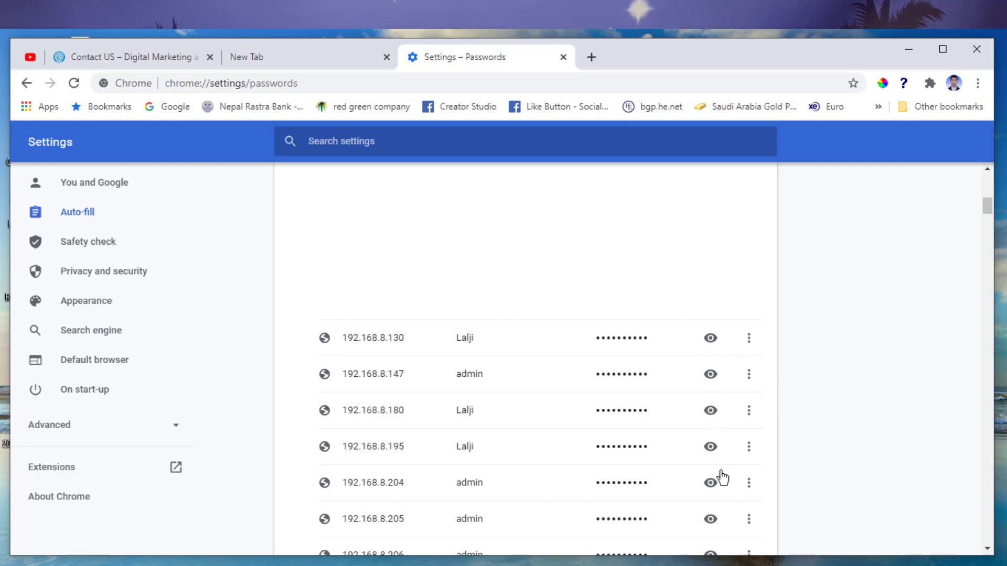
{"action": "left_click", "coordinate": [710, 448]}
{"action": "left_click", "coordinate": [711, 450]}
Look through the saved website logins as far as the greensps.edu.np entry, and return to the password options
{"action": "scroll", "coordinate": [732, 447], "scroll_direction": "down", "scroll_amount": 6}
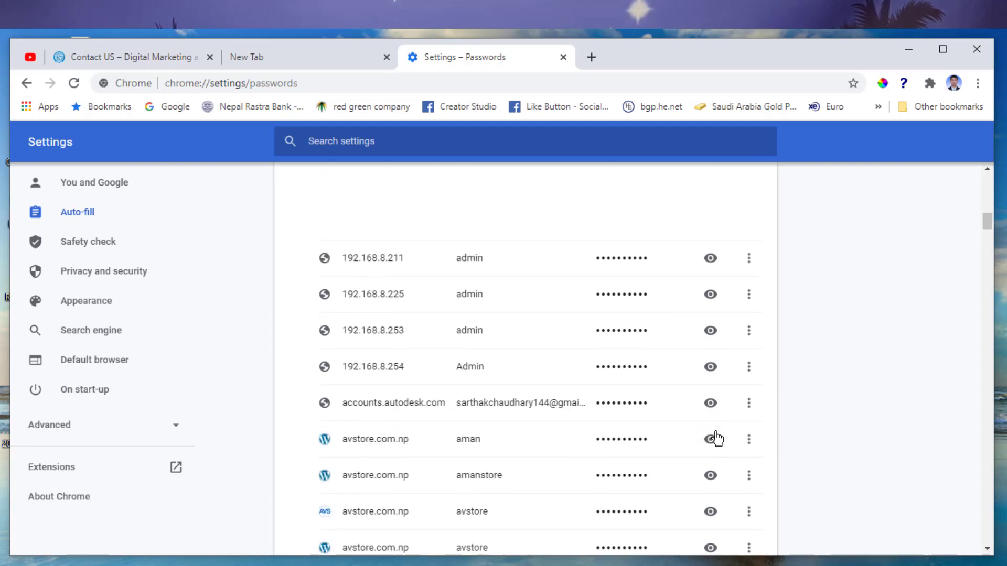
{"action": "scroll", "coordinate": [714, 438], "scroll_direction": "down", "scroll_amount": 1}
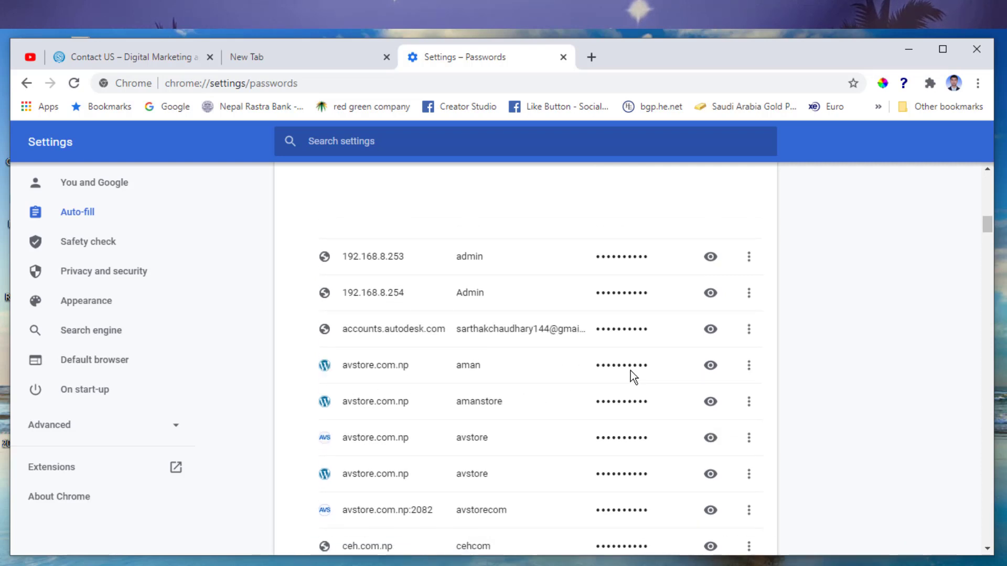
{"action": "scroll", "coordinate": [630, 370], "scroll_direction": "down", "scroll_amount": 5}
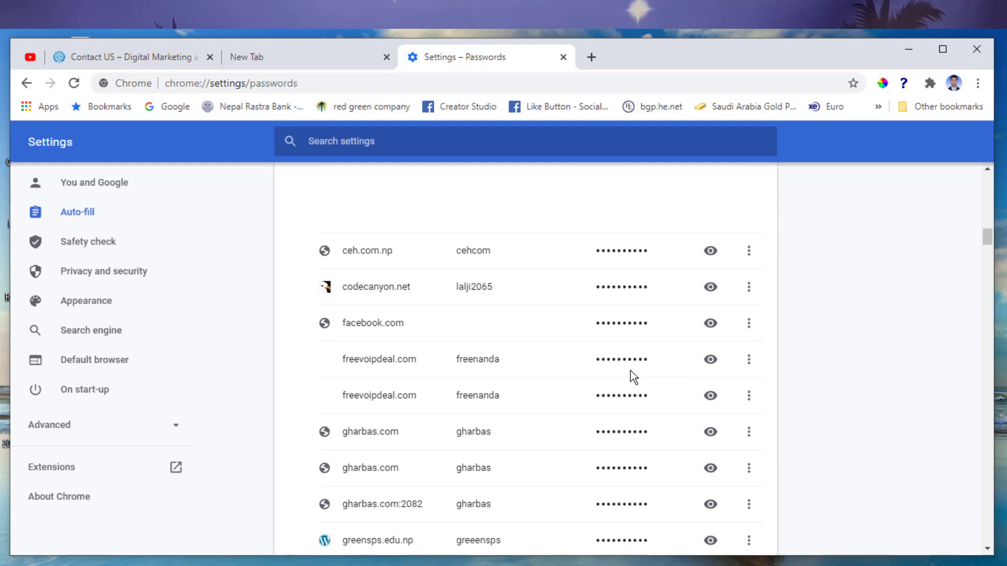
{"action": "scroll", "coordinate": [630, 371], "scroll_direction": "up", "scroll_amount": 20}
{"action": "scroll", "coordinate": [631, 371], "scroll_direction": "down", "scroll_amount": 5}
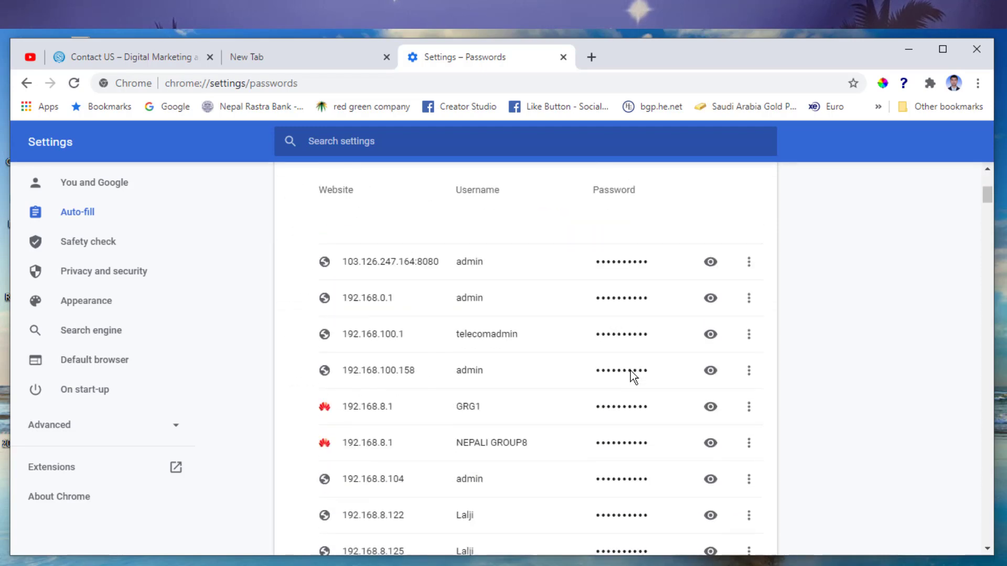
{"action": "scroll", "coordinate": [631, 370], "scroll_direction": "down", "scroll_amount": 5}
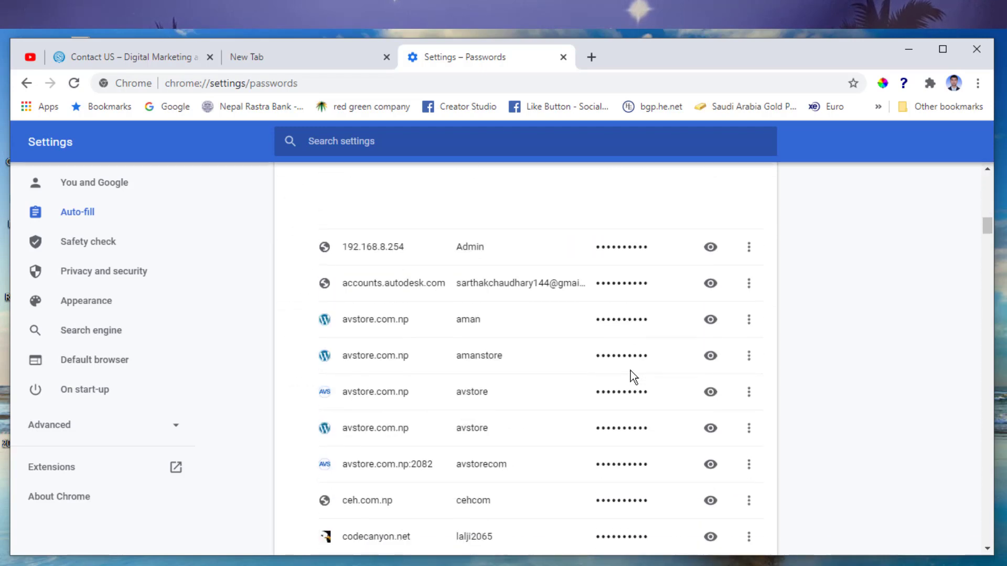
{"action": "scroll", "coordinate": [630, 370], "scroll_direction": "up", "scroll_amount": 8}
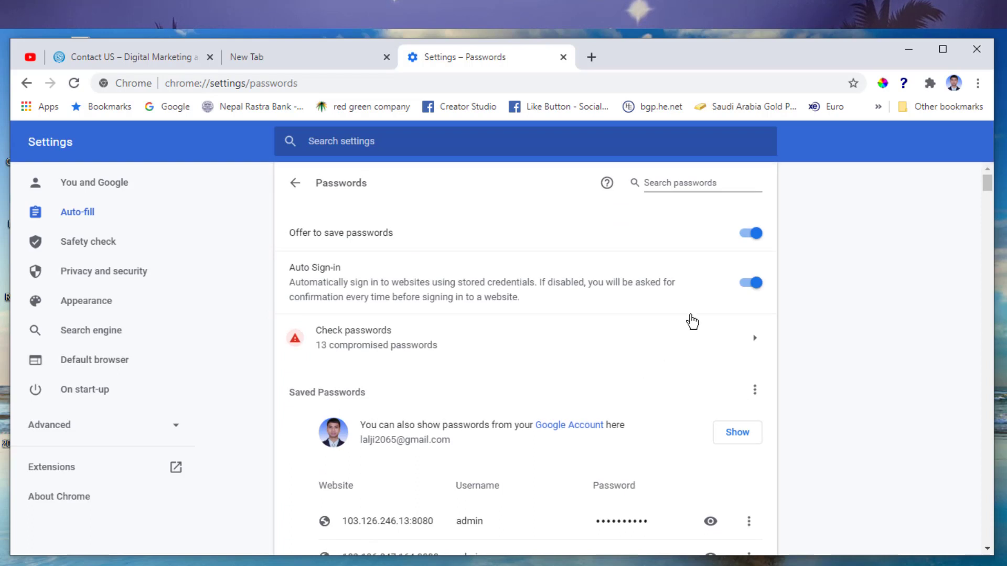
Leave the Passwords page and run the browser's Safety check
{"action": "left_click", "coordinate": [295, 183]}
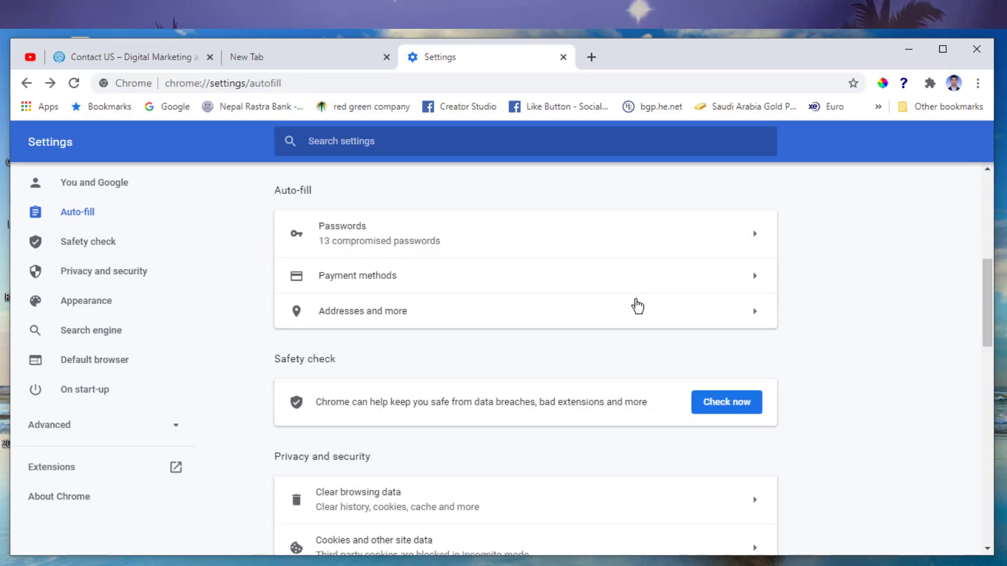
{"action": "left_click", "coordinate": [84, 242]}
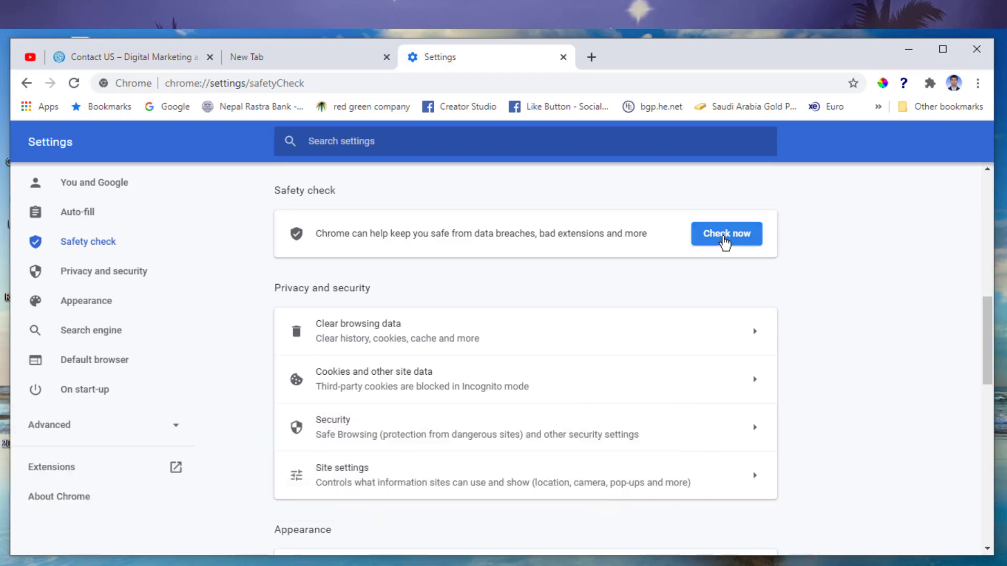
{"action": "left_click", "coordinate": [725, 235]}
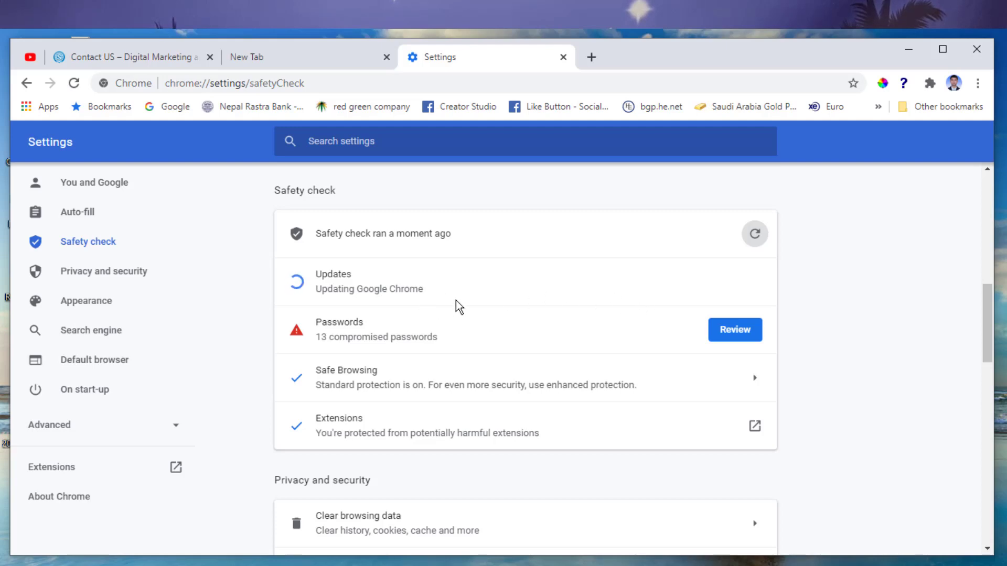
Look over the settings sections from You and Google to Search engine, and examine the Safety check results
{"action": "scroll", "coordinate": [571, 297], "scroll_direction": "down", "scroll_amount": 4}
{"action": "scroll", "coordinate": [568, 296], "scroll_direction": "down", "scroll_amount": 5}
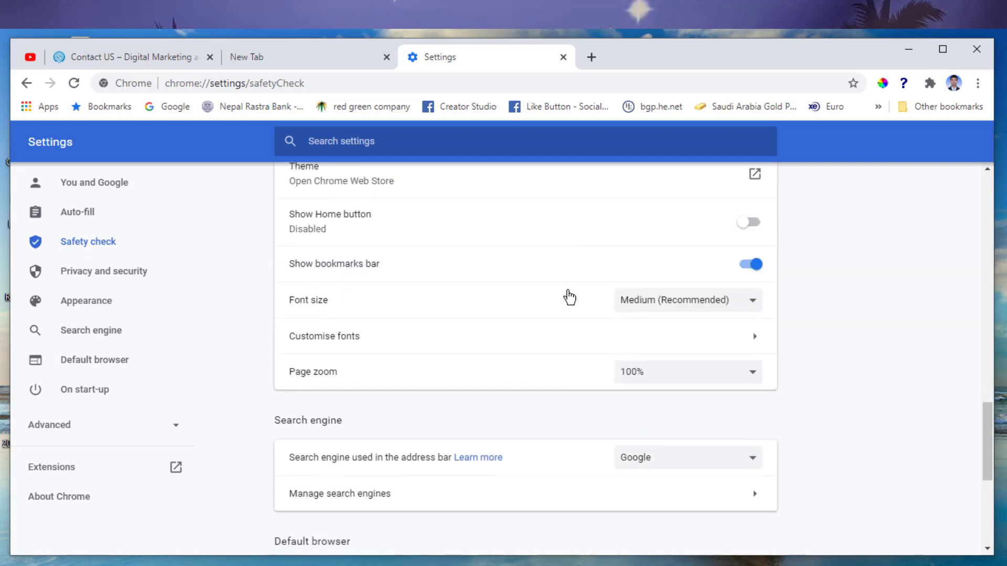
{"action": "scroll", "coordinate": [566, 293], "scroll_direction": "up", "scroll_amount": 8}
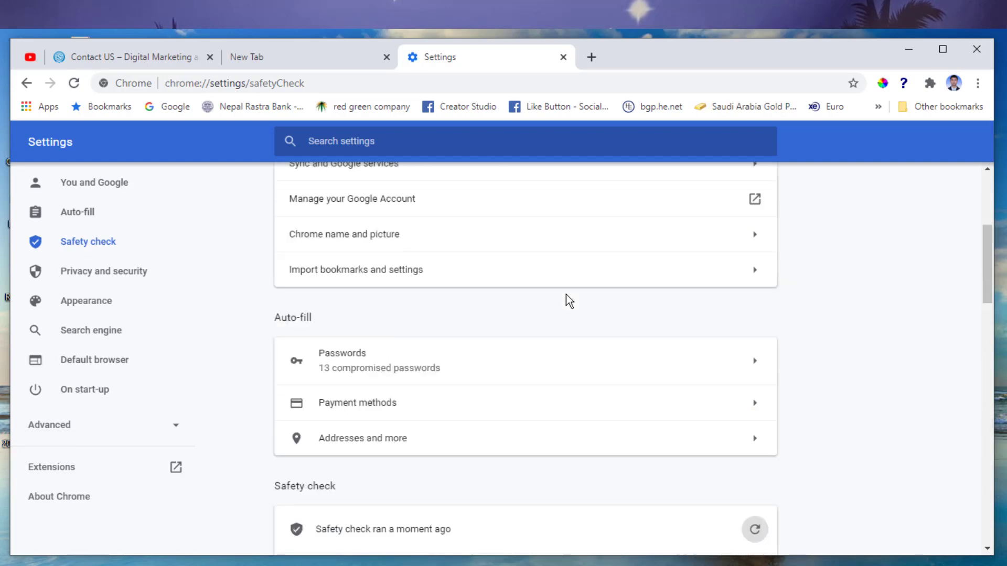
{"action": "scroll", "coordinate": [565, 295], "scroll_direction": "up", "scroll_amount": 5}
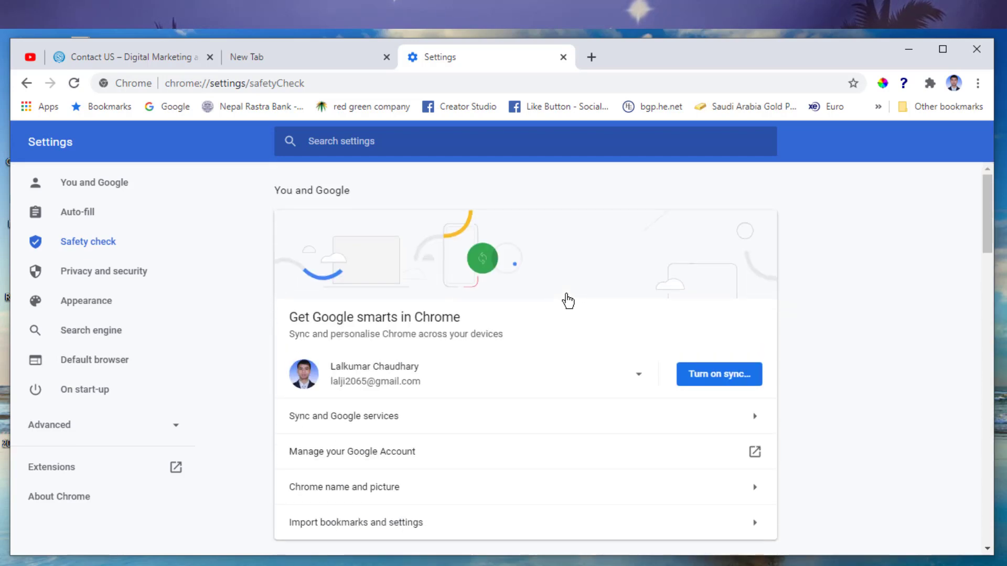
{"action": "scroll", "coordinate": [623, 366], "scroll_direction": "down", "scroll_amount": 3}
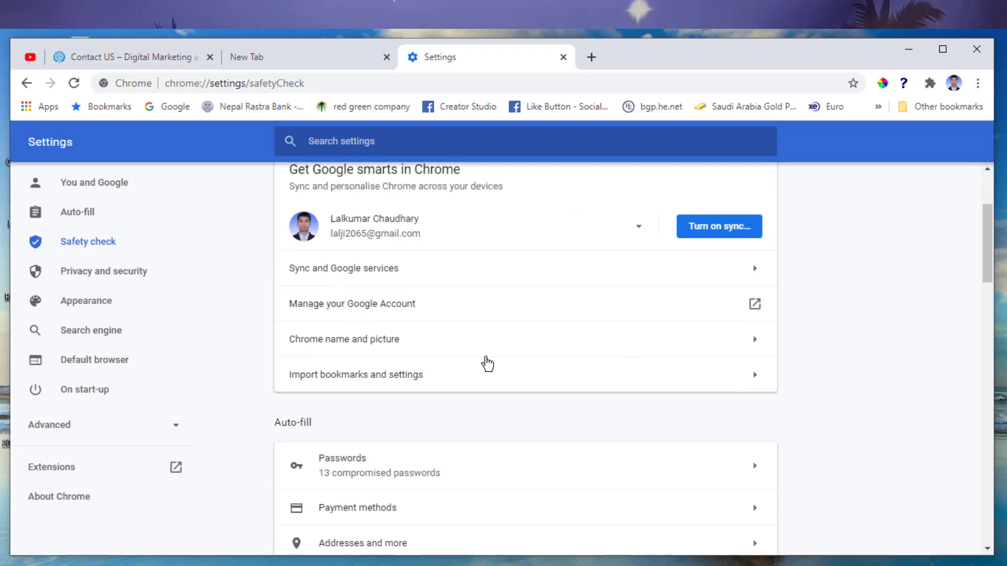
{"action": "scroll", "coordinate": [507, 292], "scroll_direction": "down", "scroll_amount": 7}
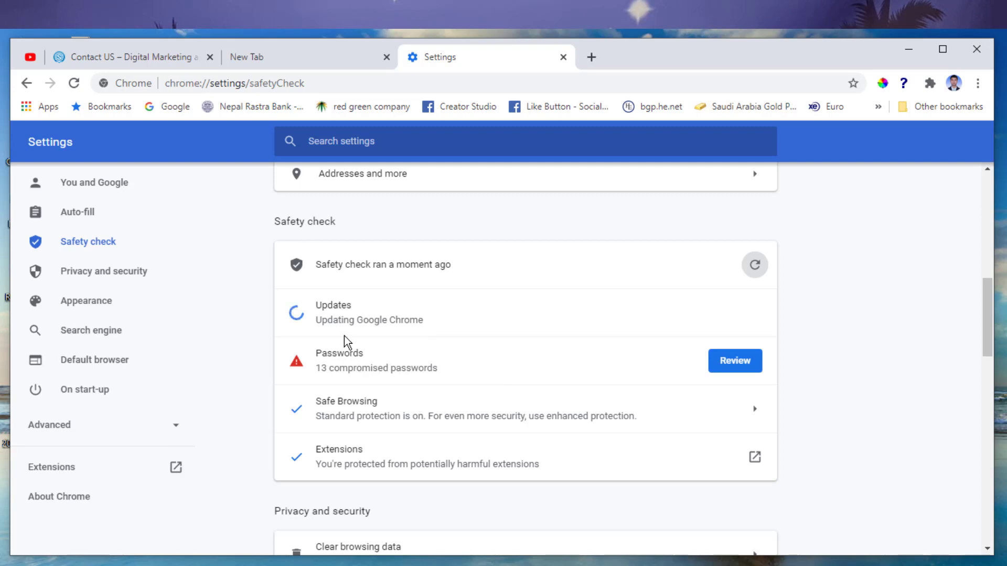
Open the review of compromised passwords and examine the Compromised passwords and Weak passwords lists through their last entries
{"action": "left_click", "coordinate": [728, 361]}
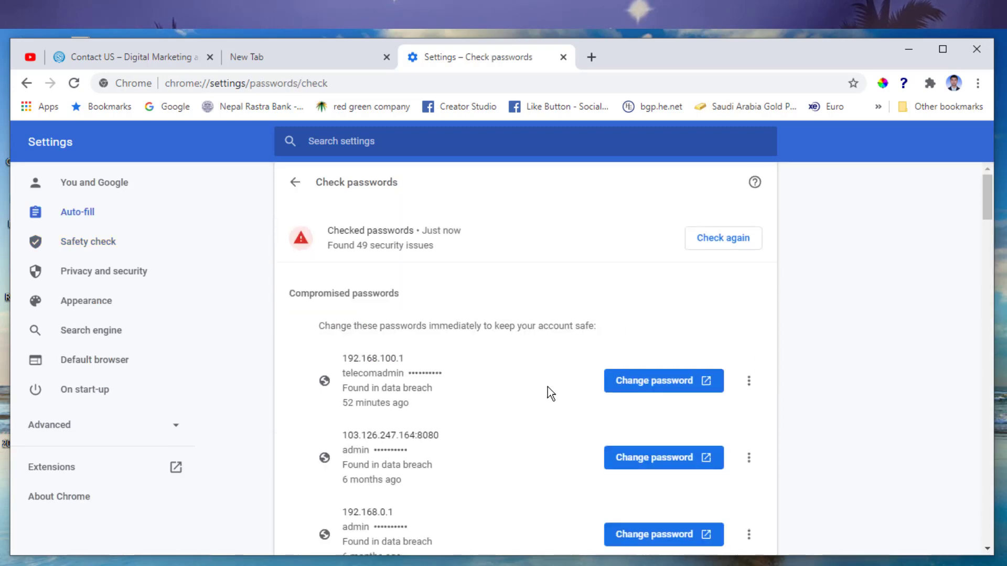
{"action": "scroll", "coordinate": [548, 387], "scroll_direction": "down", "scroll_amount": 3}
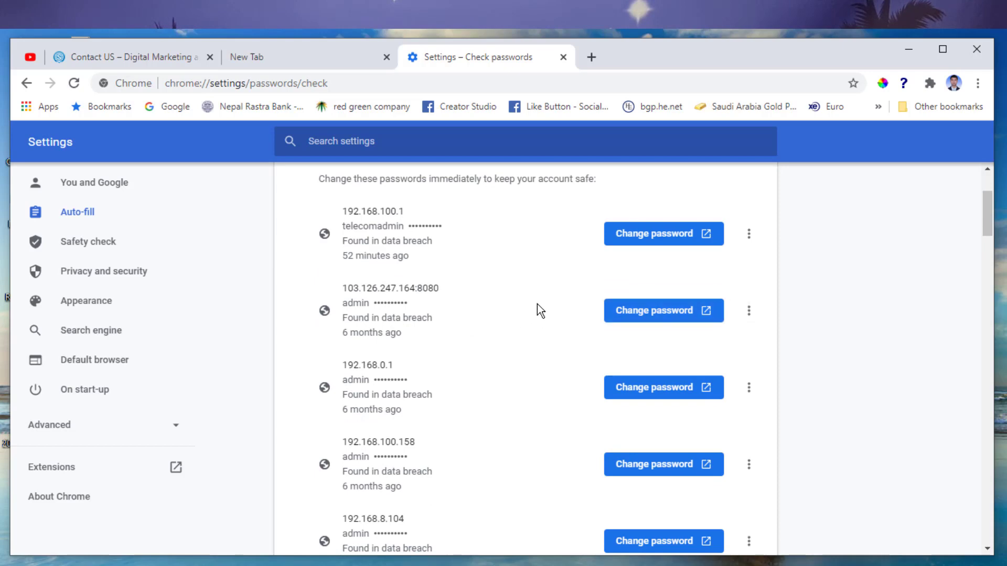
{"action": "scroll", "coordinate": [537, 304], "scroll_direction": "down", "scroll_amount": 4}
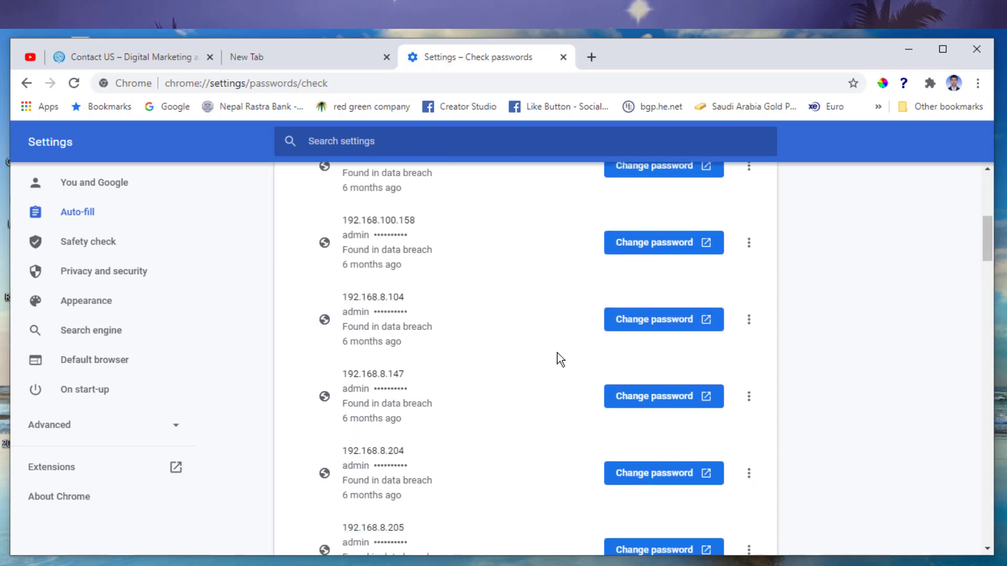
{"action": "scroll", "coordinate": [557, 353], "scroll_direction": "up", "scroll_amount": 7}
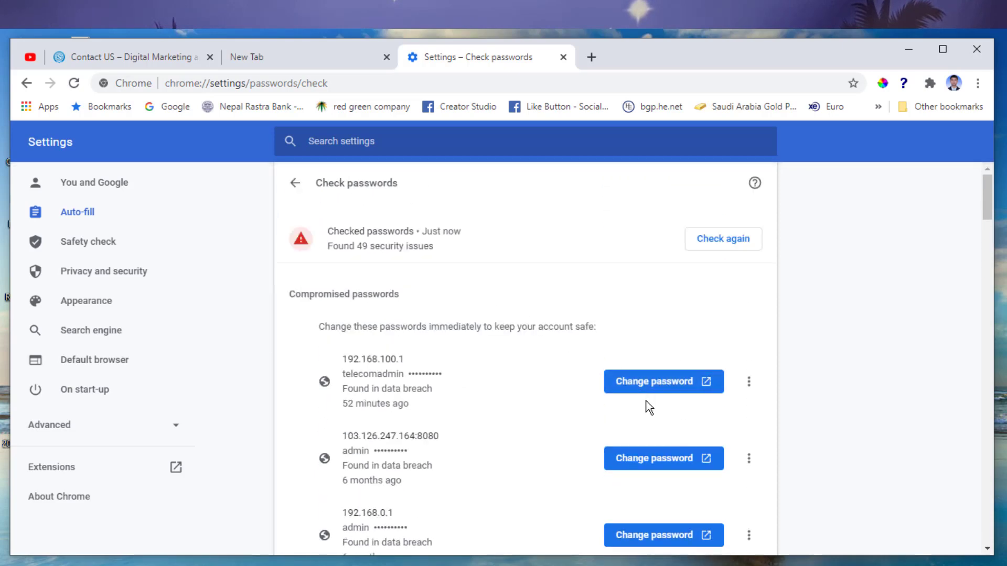
{"action": "scroll", "coordinate": [648, 407], "scroll_direction": "down", "scroll_amount": 20}
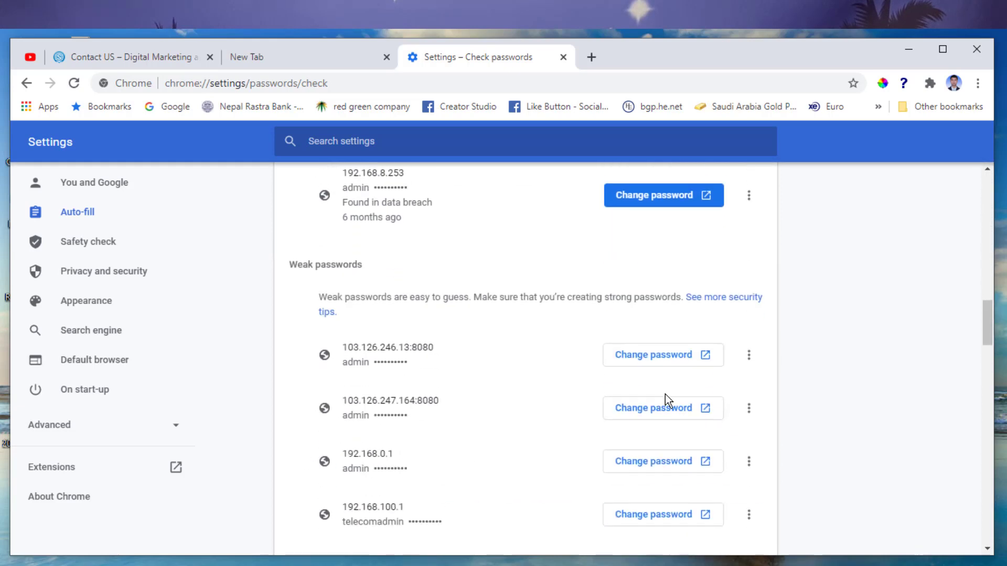
{"action": "scroll", "coordinate": [665, 394], "scroll_direction": "down", "scroll_amount": 20}
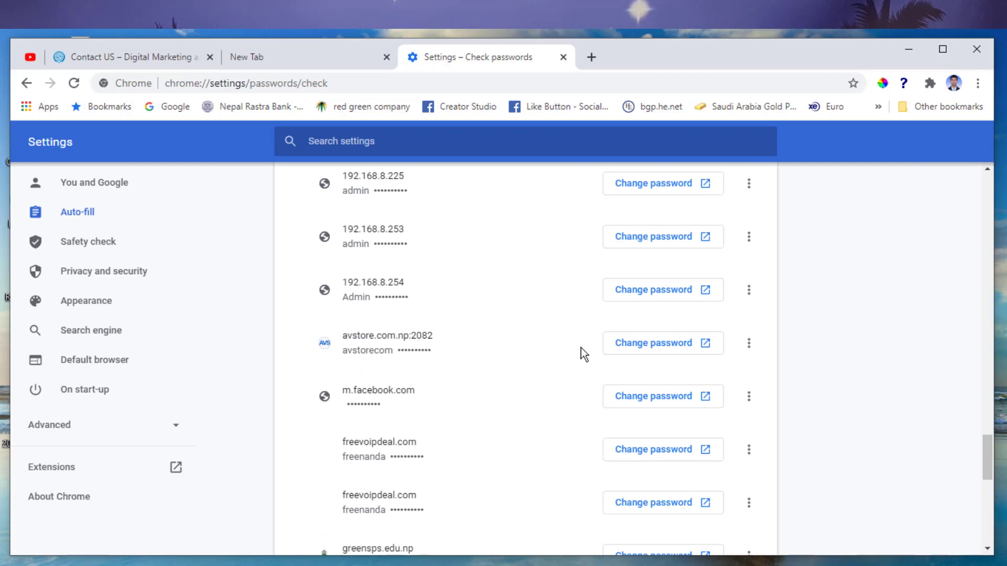
{"action": "scroll", "coordinate": [587, 352], "scroll_direction": "down", "scroll_amount": 5}
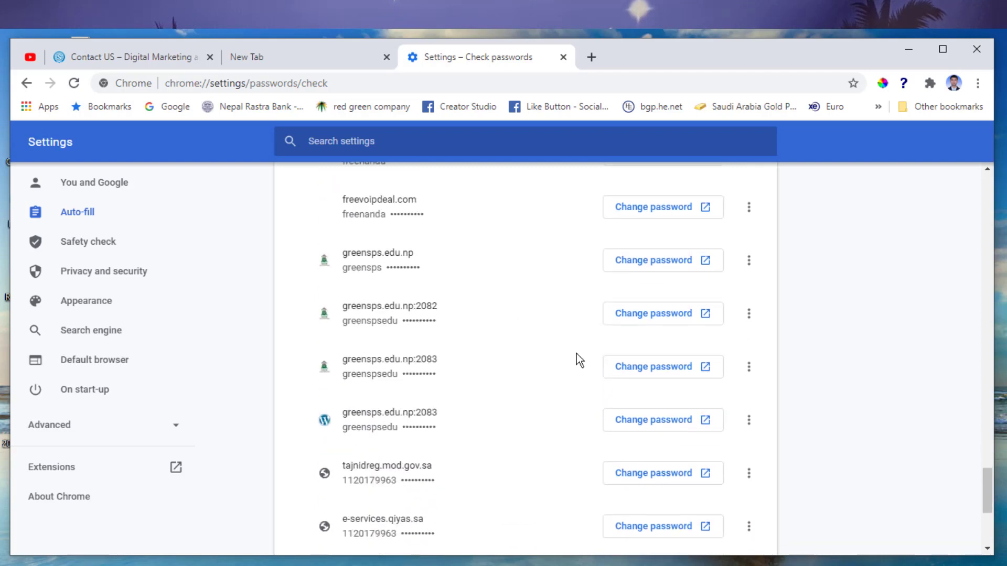
{"action": "scroll", "coordinate": [424, 384], "scroll_direction": "down", "scroll_amount": 4}
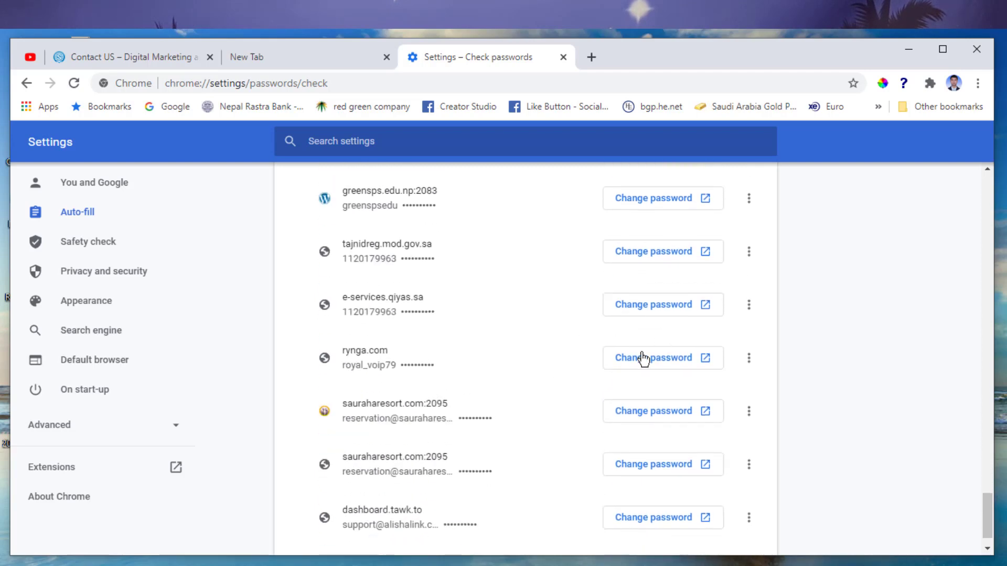
{"action": "scroll", "coordinate": [570, 359], "scroll_direction": "up", "scroll_amount": 15}
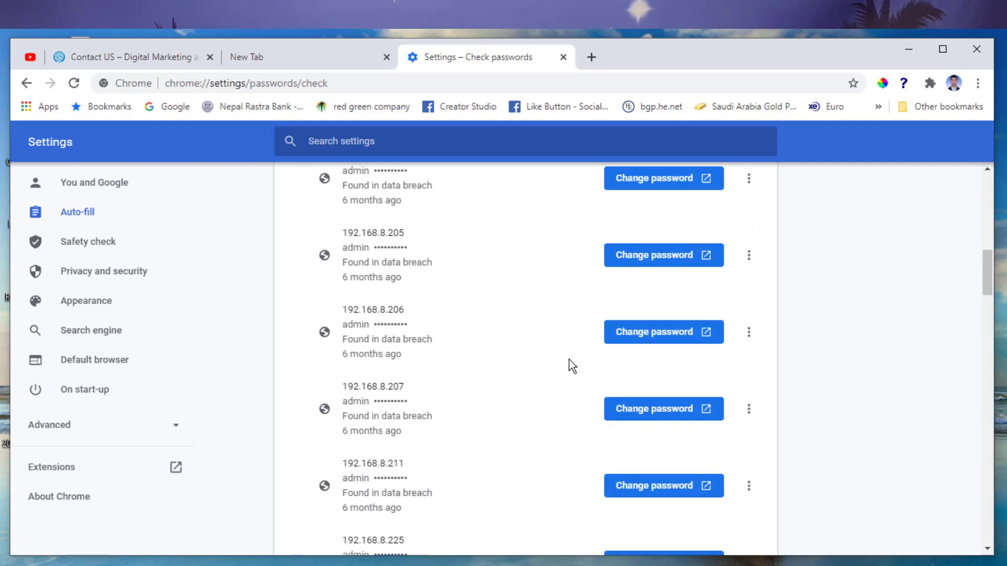
{"action": "scroll", "coordinate": [568, 360], "scroll_direction": "up", "scroll_amount": 5}
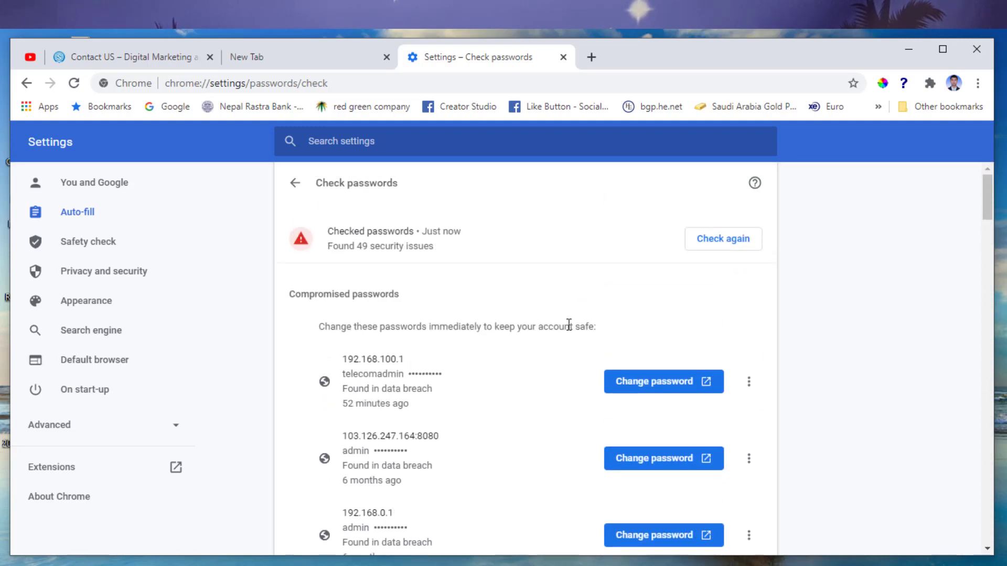
Go to the Privacy and security settings, and check the address bar suggestions for "saur" in a new tab
{"action": "left_click", "coordinate": [95, 280]}
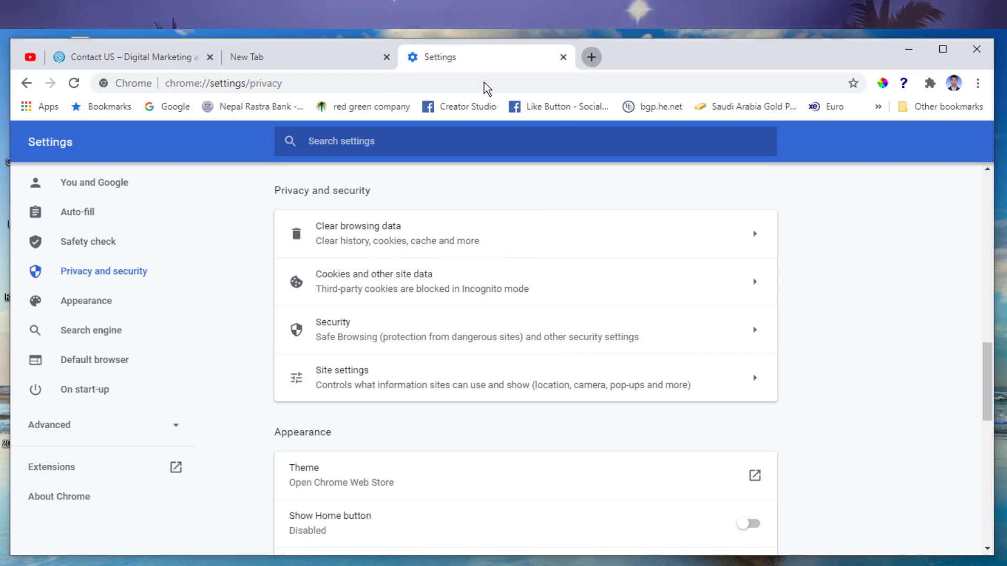
{"action": "left_click", "coordinate": [592, 57]}
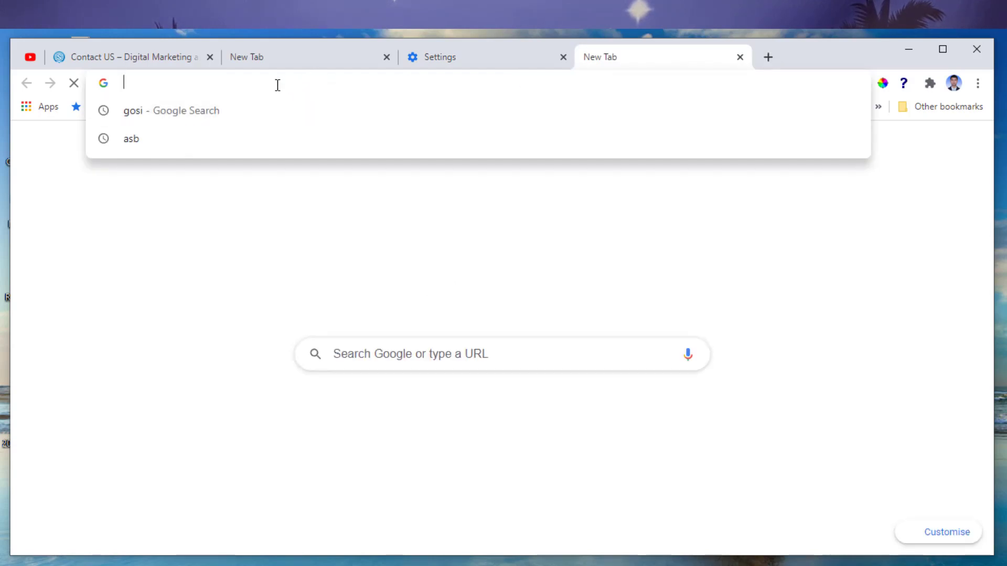
{"action": "type", "text": "saurahabooking.com"}
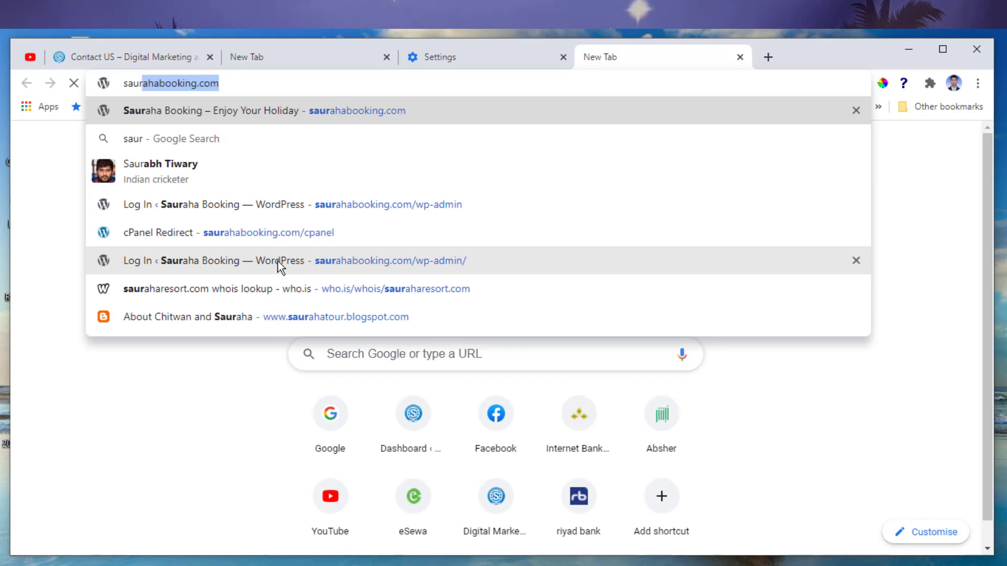
Return to Settings, examine the Clear browsing data options and time ranges, and close the dialog without clearing anything
{"action": "left_click", "coordinate": [473, 55]}
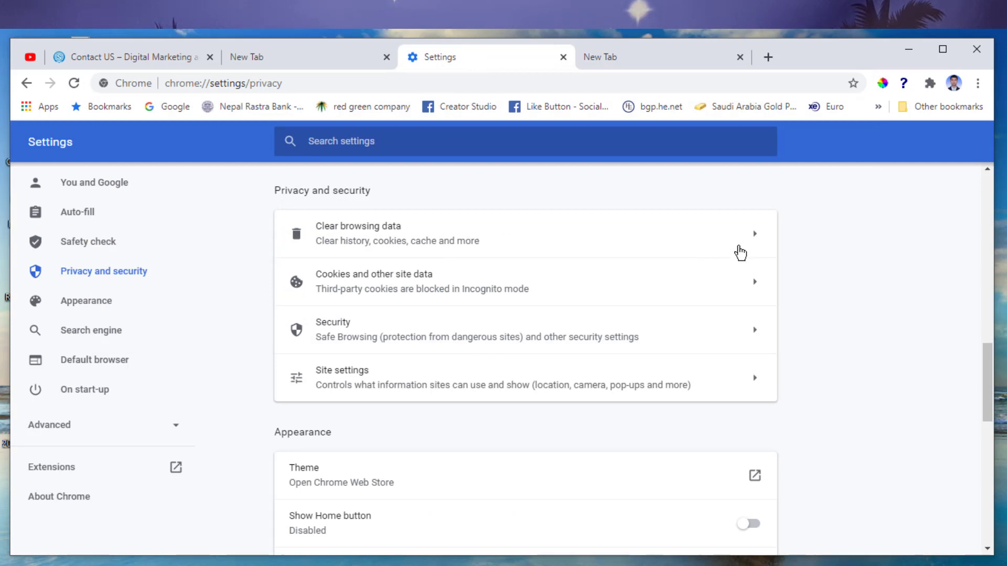
{"action": "left_click", "coordinate": [756, 236]}
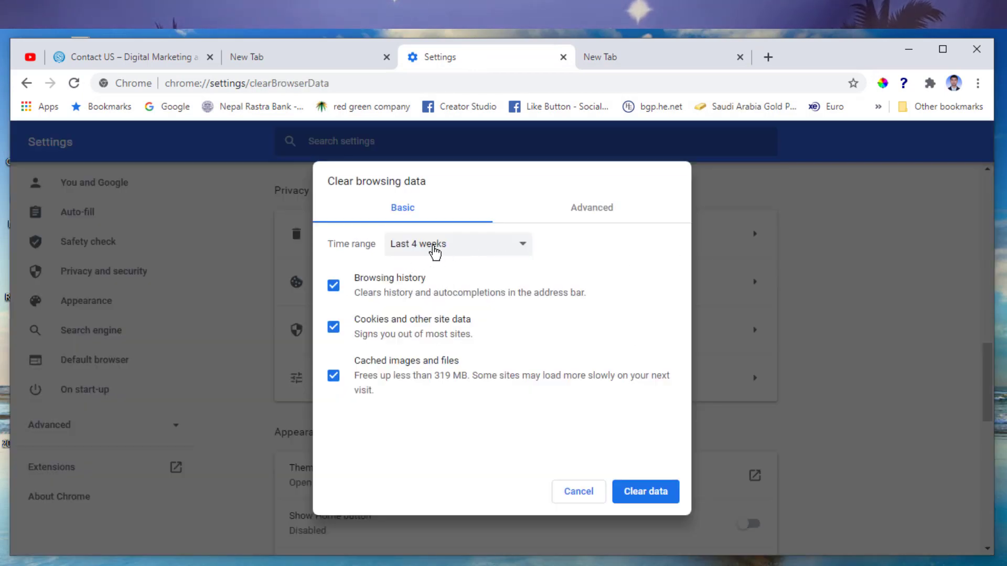
{"action": "left_click", "coordinate": [433, 250]}
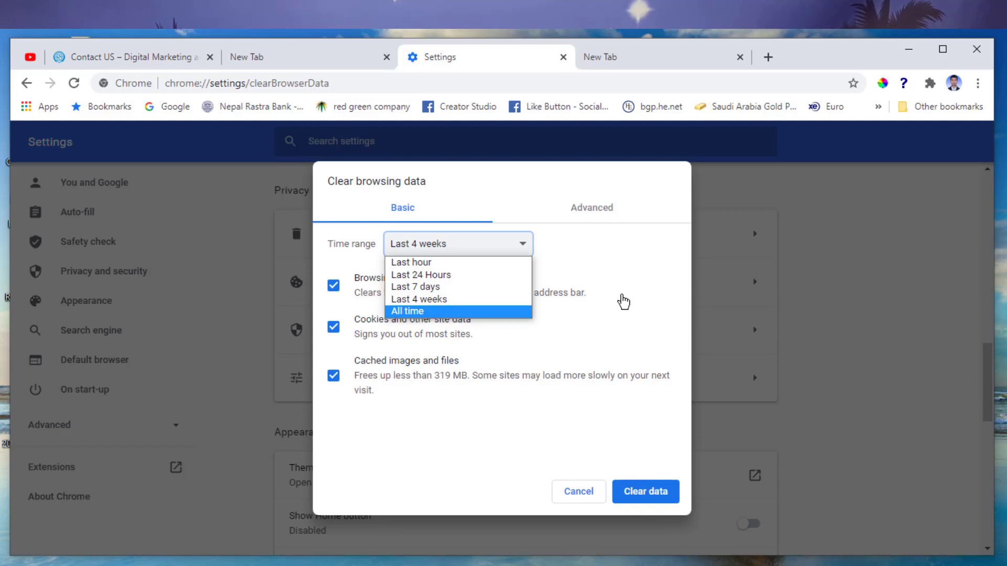
{"action": "left_click", "coordinate": [620, 274]}
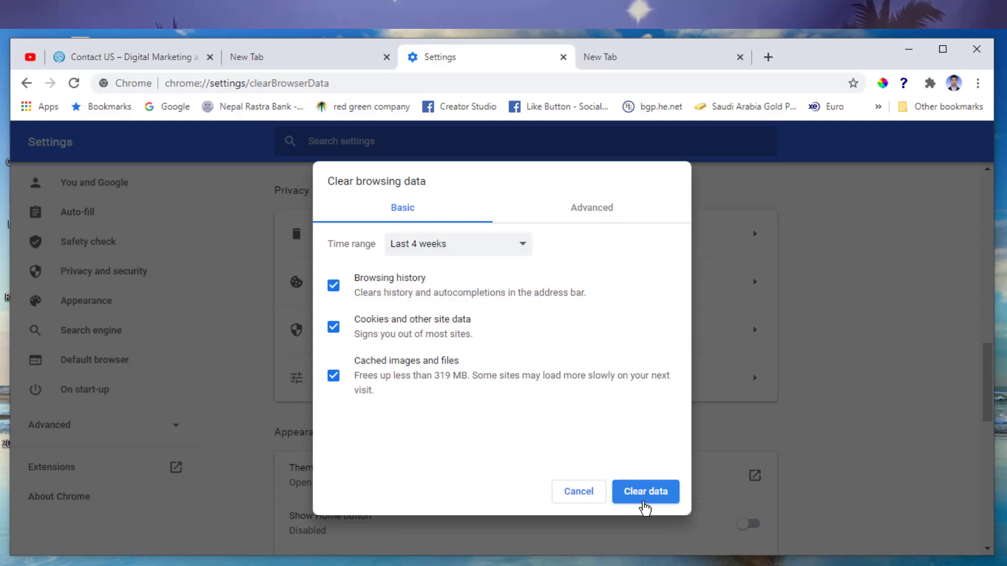
{"action": "left_click", "coordinate": [590, 502]}
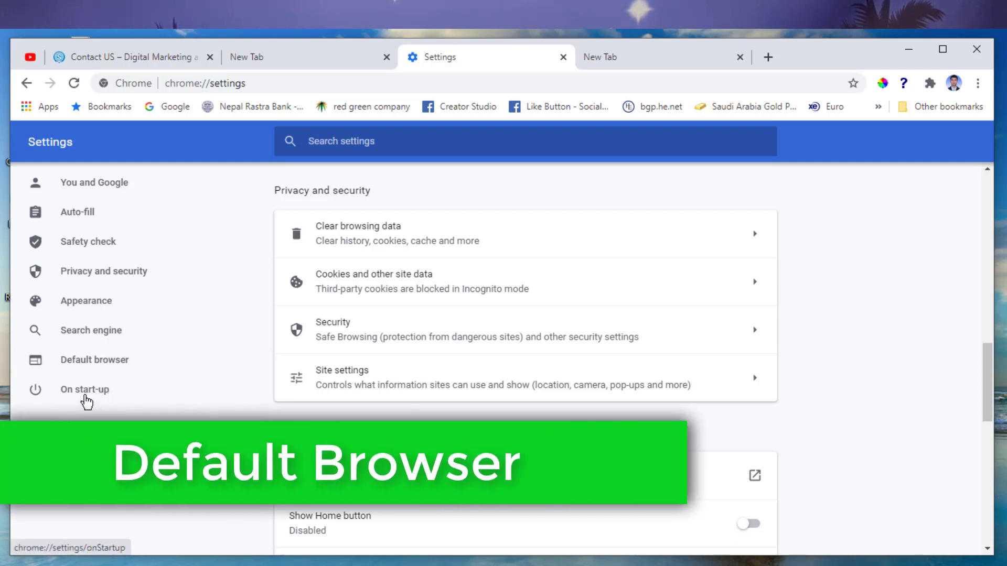
Go to the Default browser settings and set On start-up to open a specific page or set of pages
{"action": "left_click", "coordinate": [89, 360]}
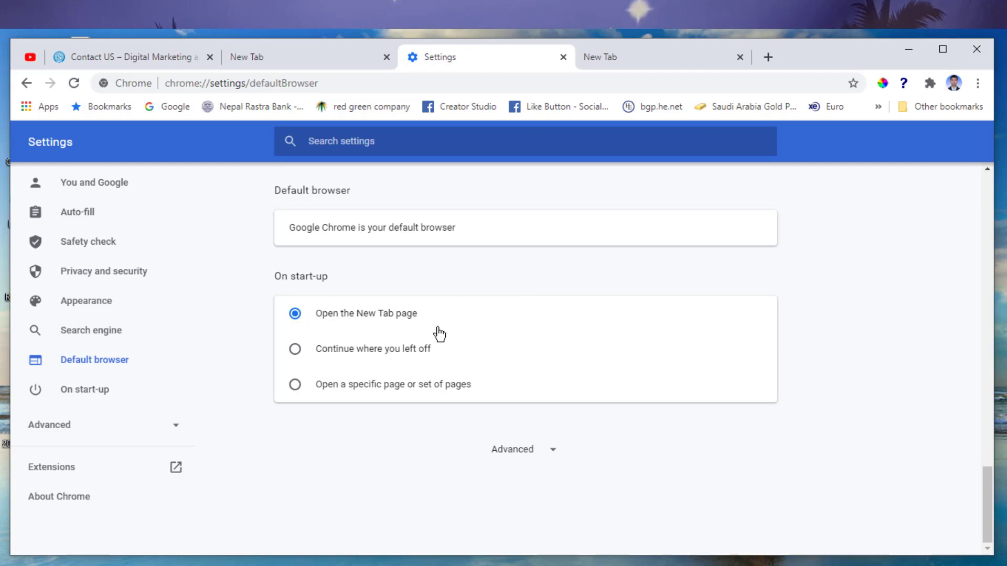
{"action": "left_click", "coordinate": [362, 351]}
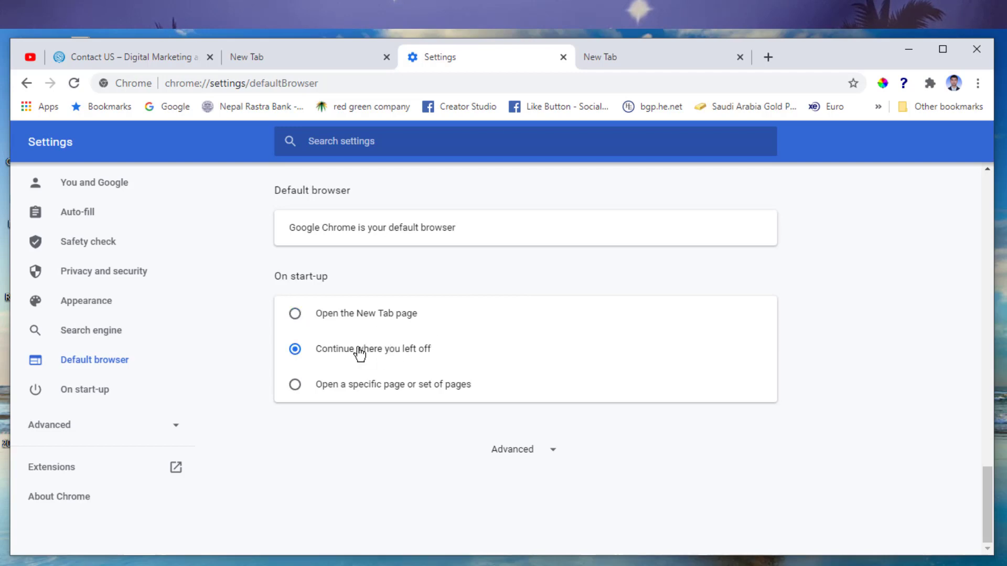
{"action": "left_click", "coordinate": [329, 389]}
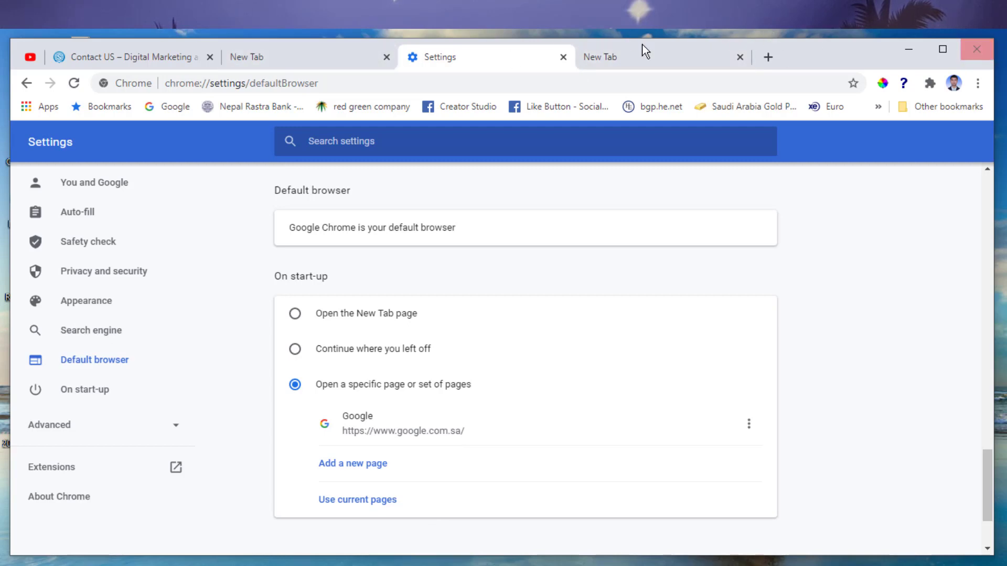
Close the Contact US tab and the New Tab before Settings, and unpin, unmute and close the YouTube tab
{"action": "left_click", "coordinate": [386, 56]}
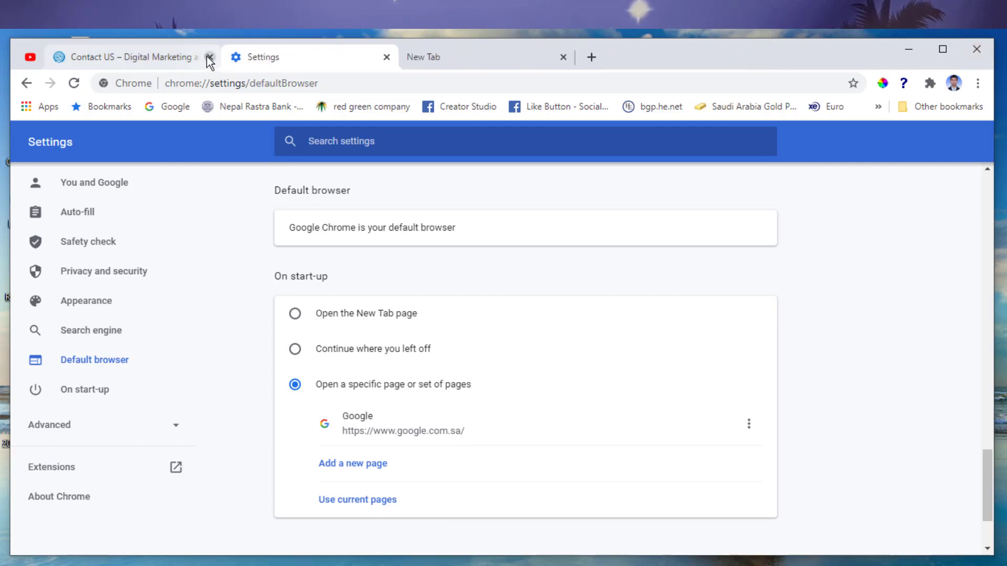
{"action": "left_click", "coordinate": [210, 57]}
{"action": "right_click", "coordinate": [27, 60]}
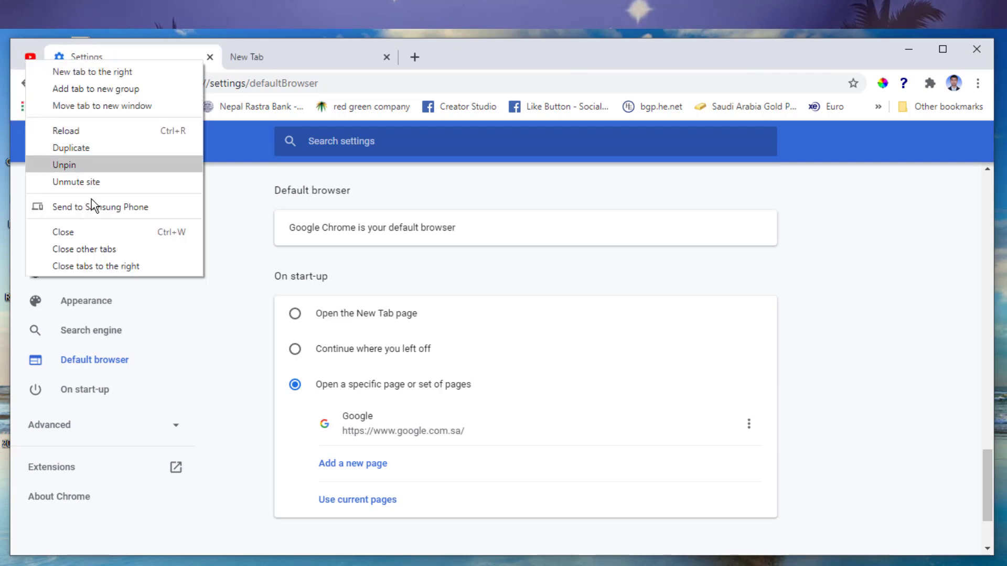
{"action": "left_click", "coordinate": [96, 164]}
{"action": "right_click", "coordinate": [158, 57]}
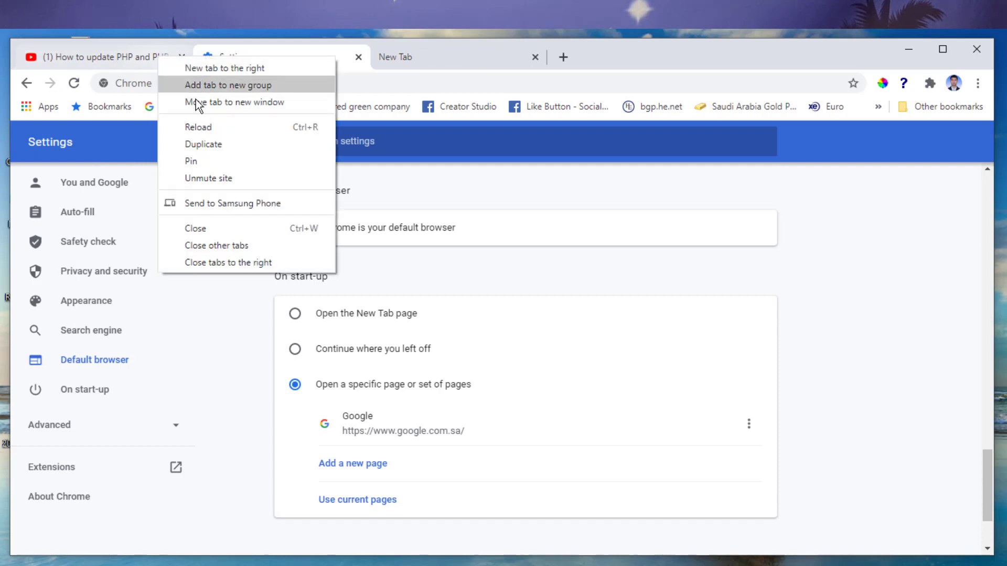
{"action": "left_click", "coordinate": [210, 178]}
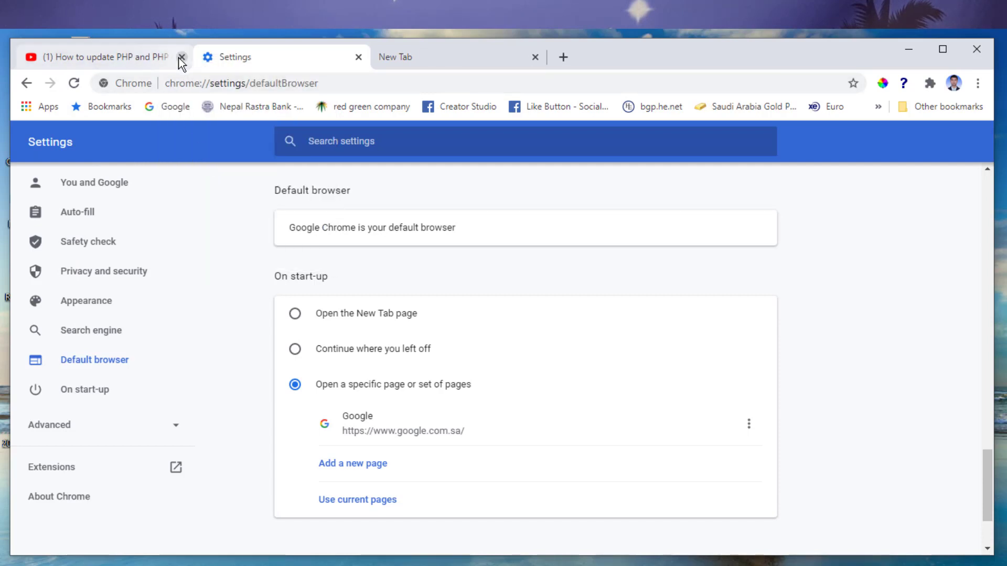
{"action": "left_click", "coordinate": [182, 57]}
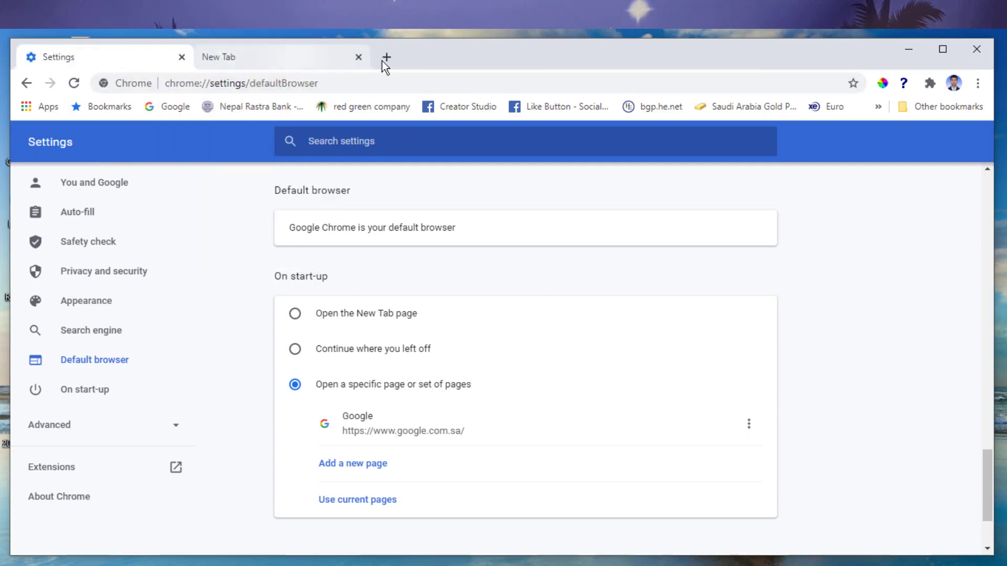
Check the New Tab page in an existing and a fresh tab, and set On start-up to open the New Tab page
{"action": "left_click", "coordinate": [335, 60]}
{"action": "left_click", "coordinate": [300, 208]}
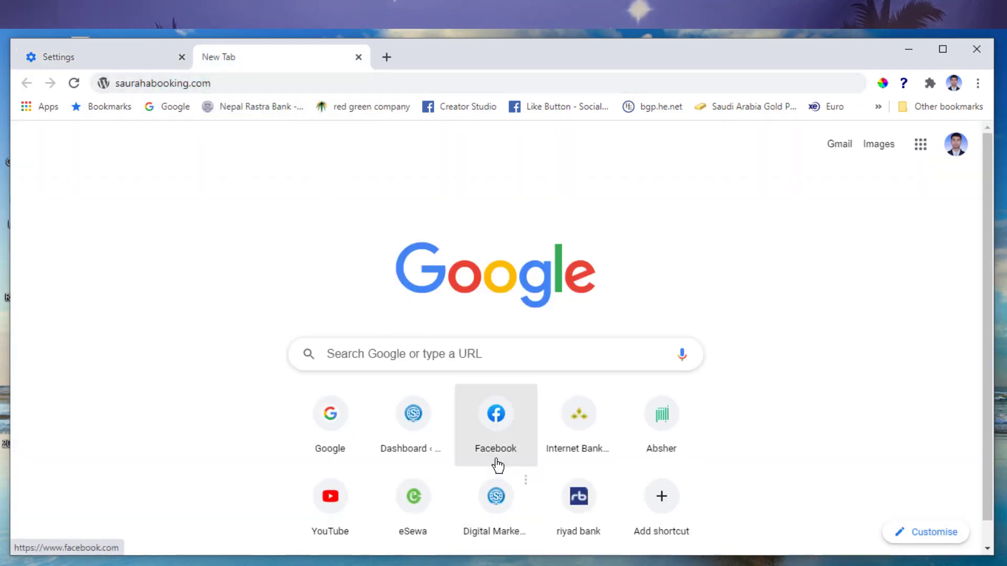
{"action": "left_click", "coordinate": [387, 58]}
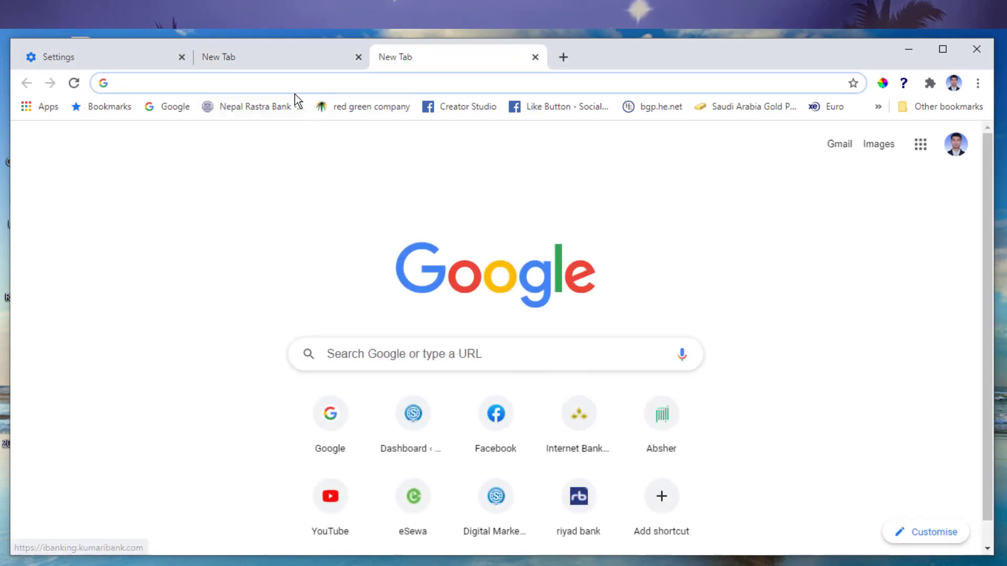
{"action": "left_click", "coordinate": [151, 64]}
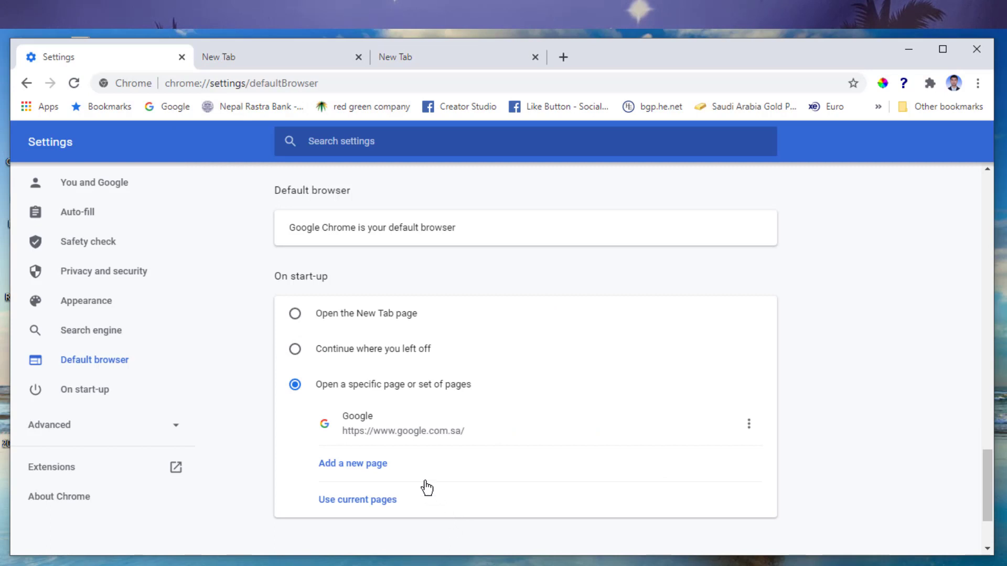
{"action": "left_click", "coordinate": [295, 314]}
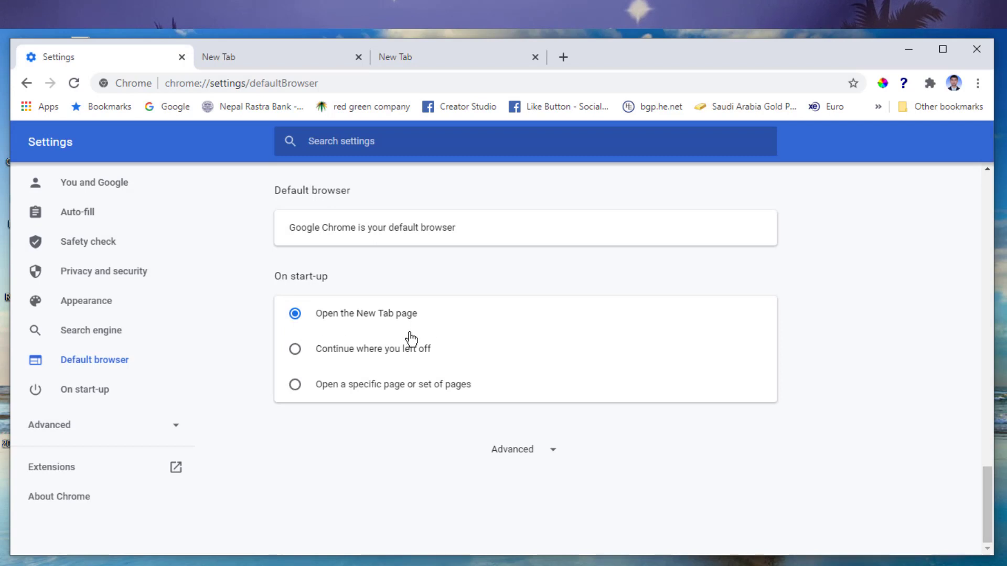
{"action": "left_click", "coordinate": [296, 386]}
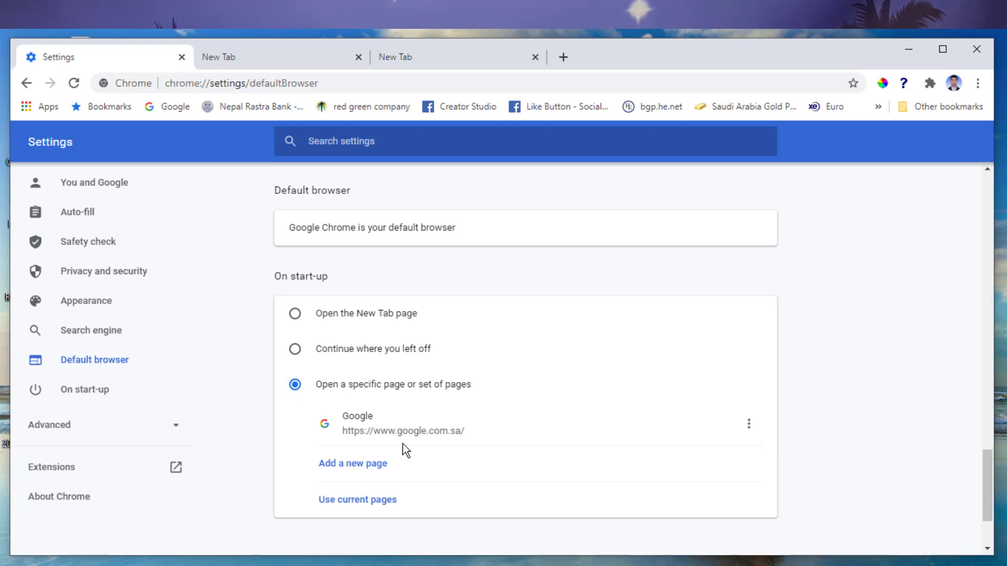
{"action": "left_click", "coordinate": [354, 465]}
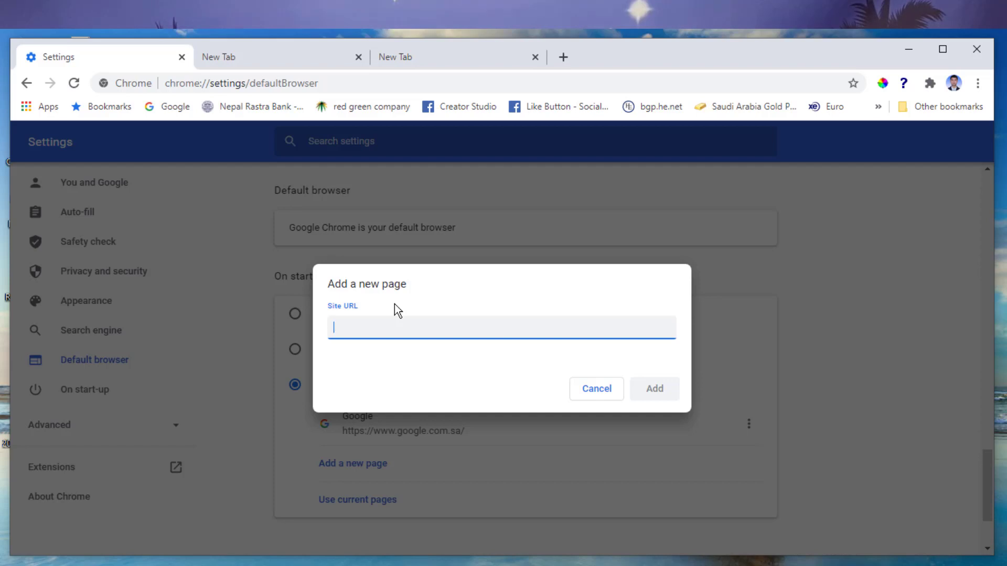
{"action": "type", "text": "sa"}
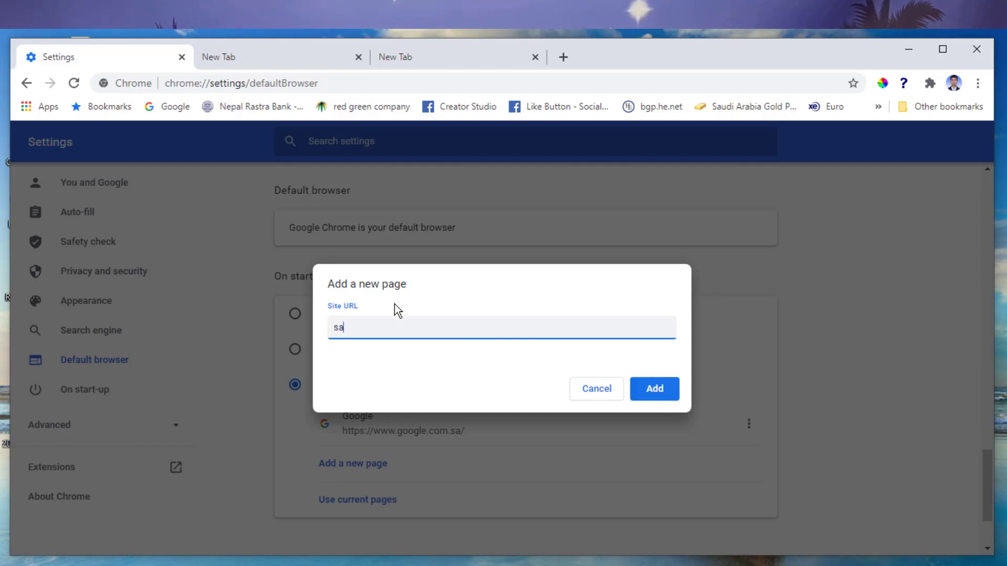
{"action": "type", "text": "rthak"}
{"action": "key", "text": "BackSpace"}
{"action": "key", "text": "BackSpace"}
{"action": "key", "text": "BackSpace"}
{"action": "key", "text": "BackSpace"}
{"action": "key", "text": "BackSpace"}
{"action": "key", "text": "BackSpace"}
{"action": "key", "text": "BackSpace"}
{"action": "type", "text": "ht"}
{"action": "type", "text": "tps;"}
{"action": "key", "text": "BackSpace"}
{"action": "type", "text": ":/"}
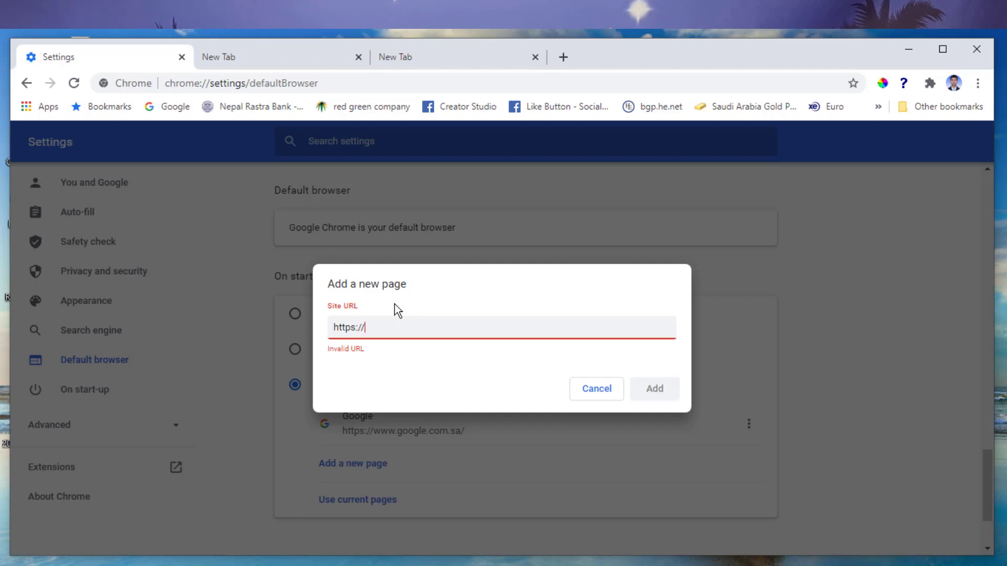
{"action": "type", "text": "/ww"}
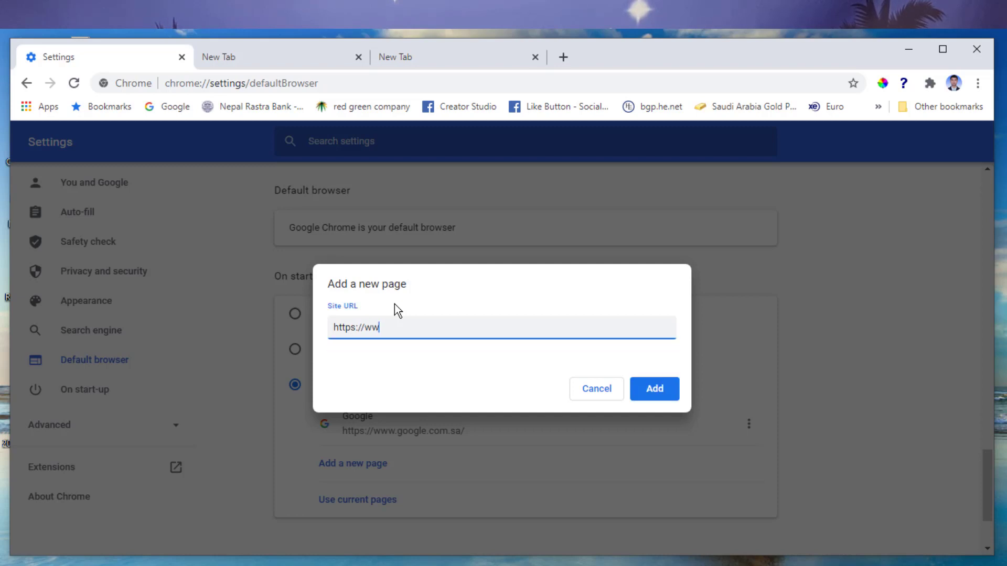
{"action": "type", "text": "w.sarthakwebsoft.com."}
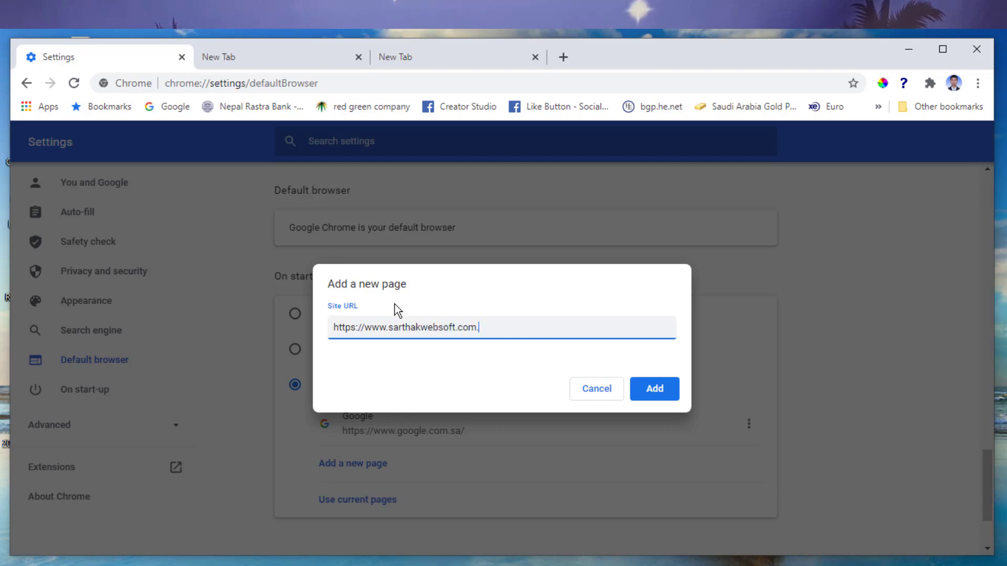
{"action": "key", "text": "BackSpace"}
{"action": "left_click", "coordinate": [652, 389]}
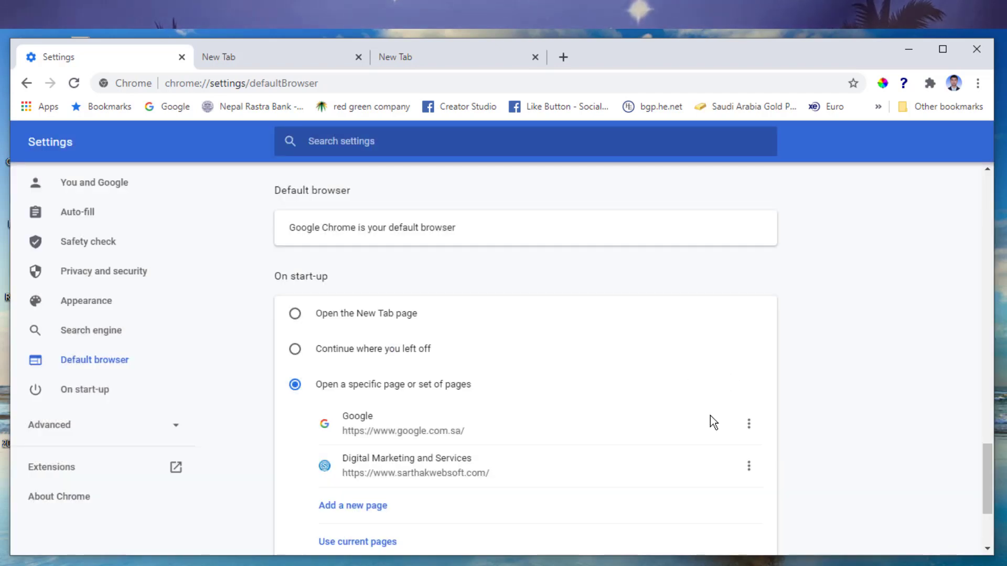
Remove the Google page from the list of start-up pages
{"action": "left_click", "coordinate": [749, 425]}
{"action": "left_click", "coordinate": [705, 451]}
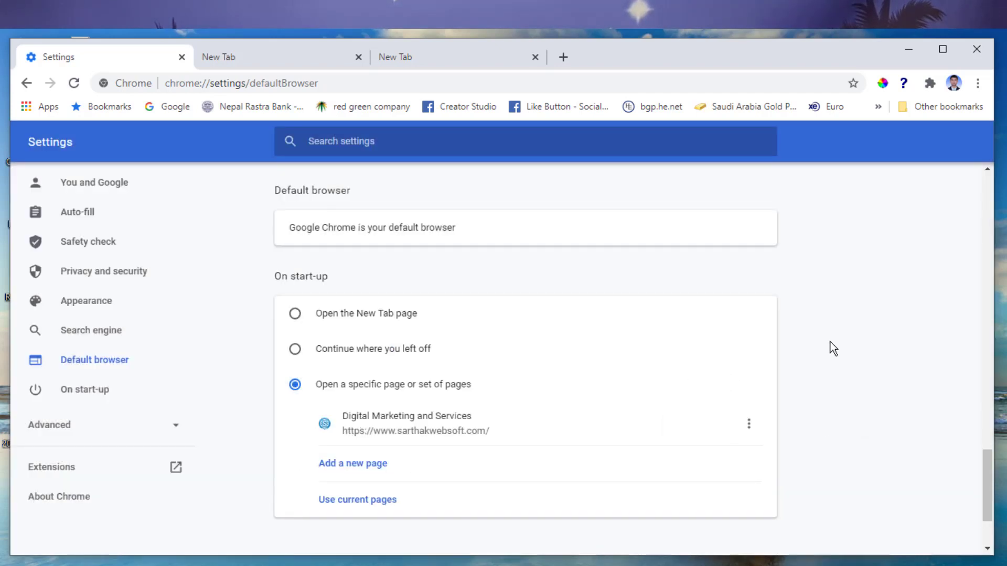
{"action": "scroll", "coordinate": [828, 350], "scroll_direction": "down", "scroll_amount": 2}
{"action": "scroll", "coordinate": [724, 467], "scroll_direction": "up", "scroll_amount": 5}
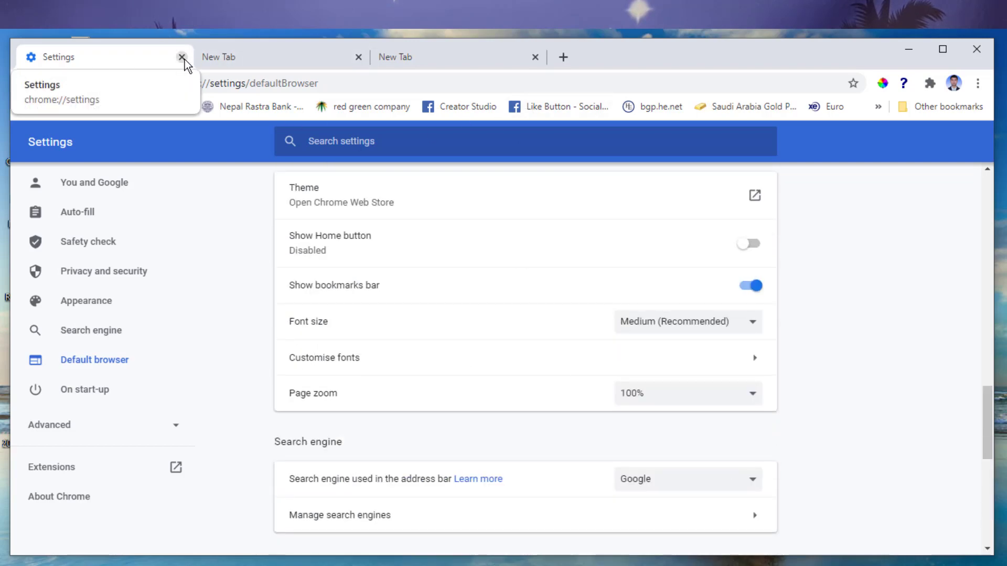
Close both New Tab pages, check a fresh new tab, and restart the browser to test the start-up page
{"action": "left_click", "coordinate": [359, 58]}
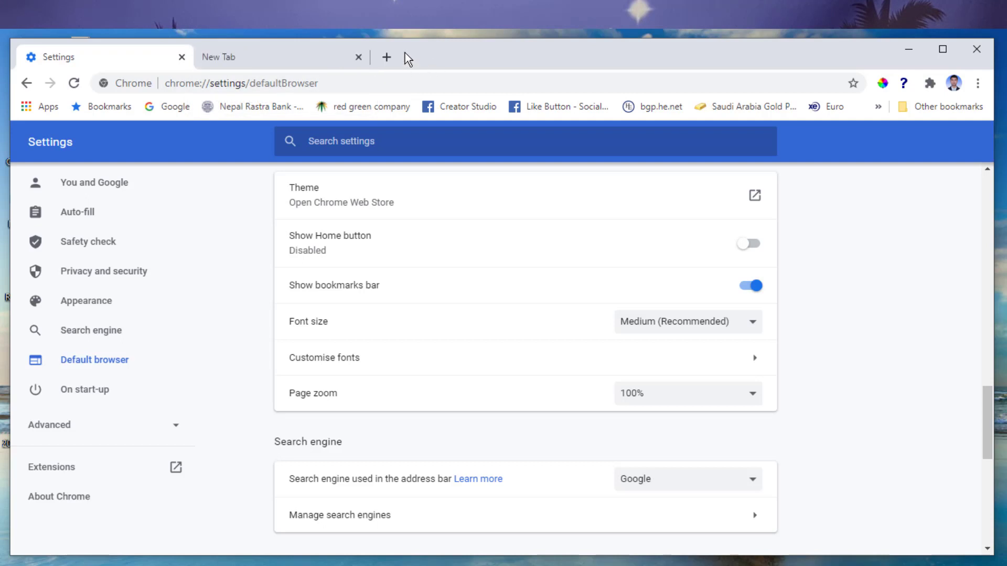
{"action": "left_click", "coordinate": [359, 57]}
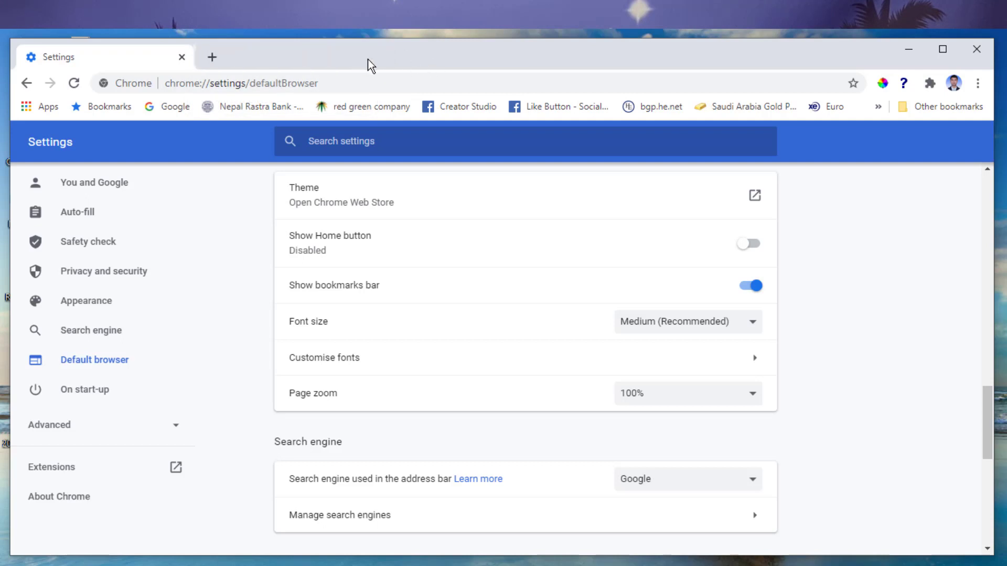
{"action": "left_click", "coordinate": [213, 62]}
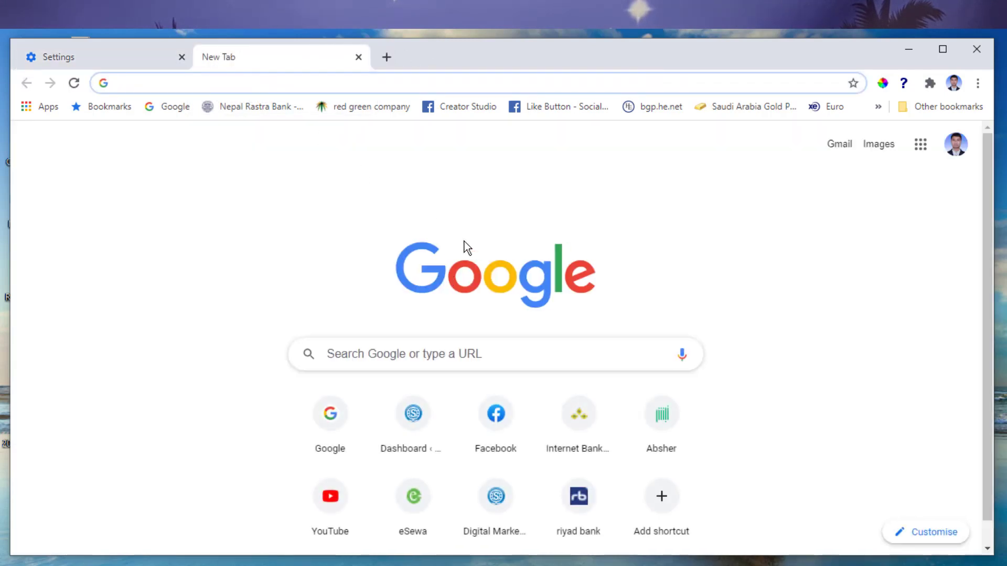
{"action": "left_click", "coordinate": [976, 49]}
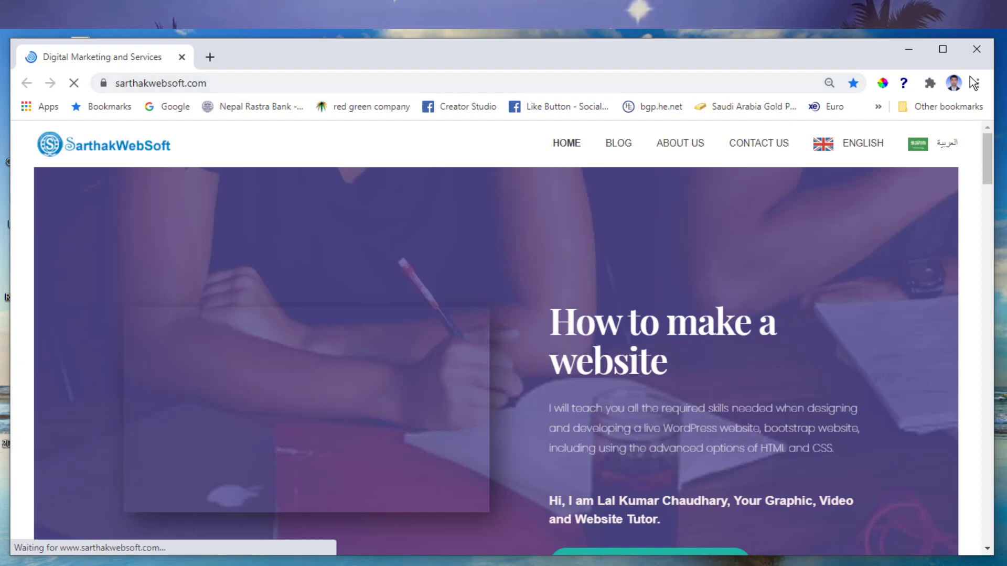
{"action": "left_click", "coordinate": [977, 84]}
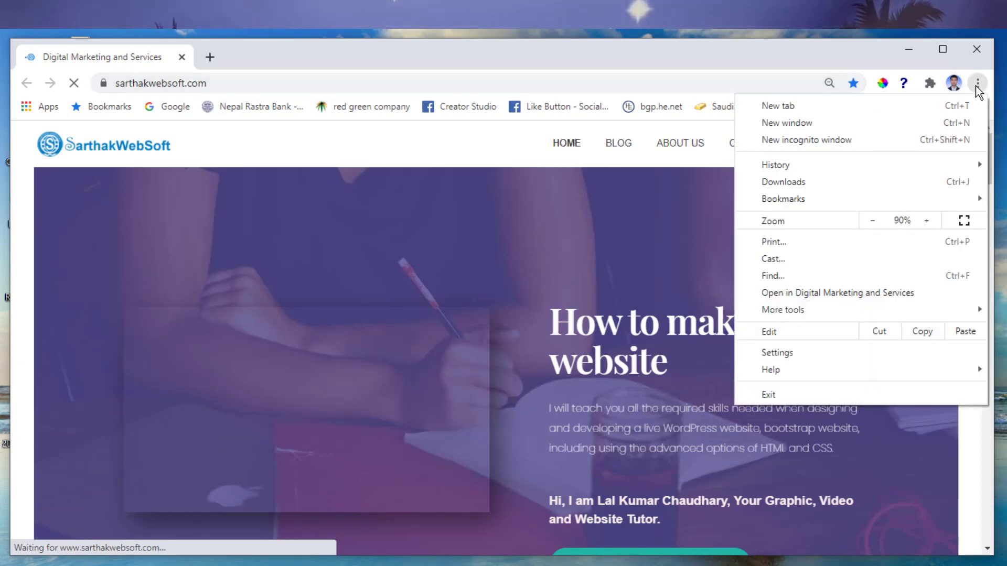
{"action": "left_click", "coordinate": [813, 354]}
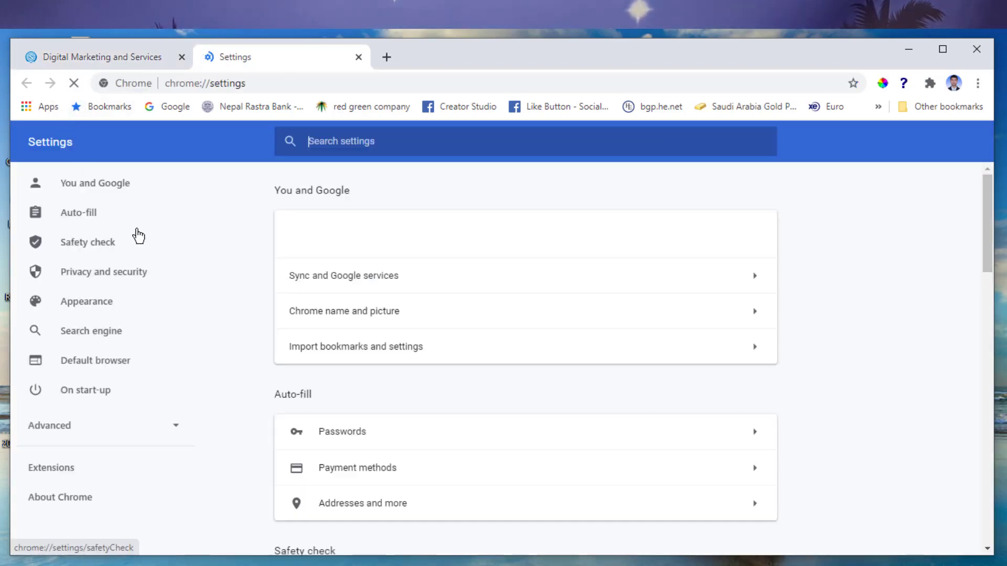
{"action": "left_click", "coordinate": [93, 367]}
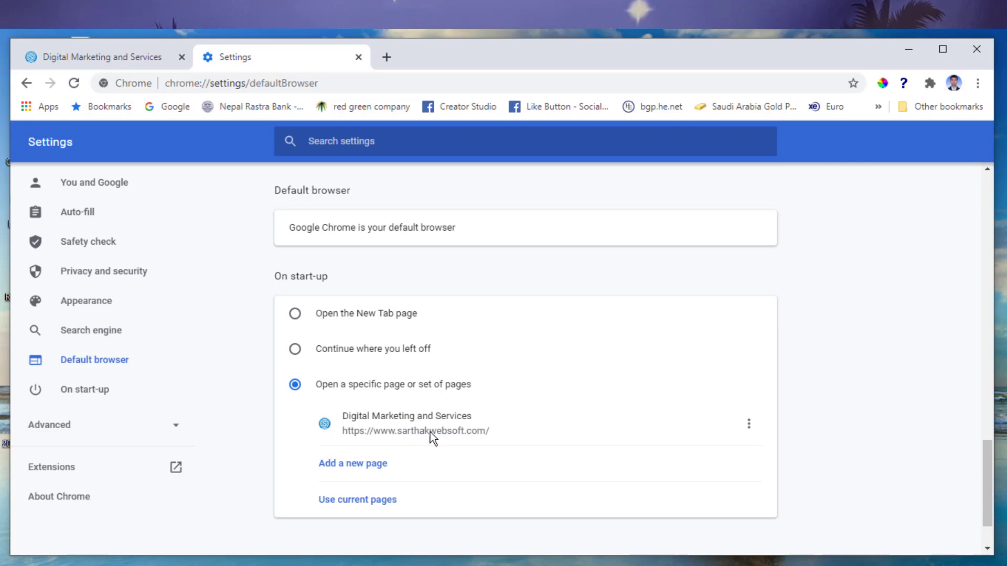
{"action": "left_click", "coordinate": [359, 468]}
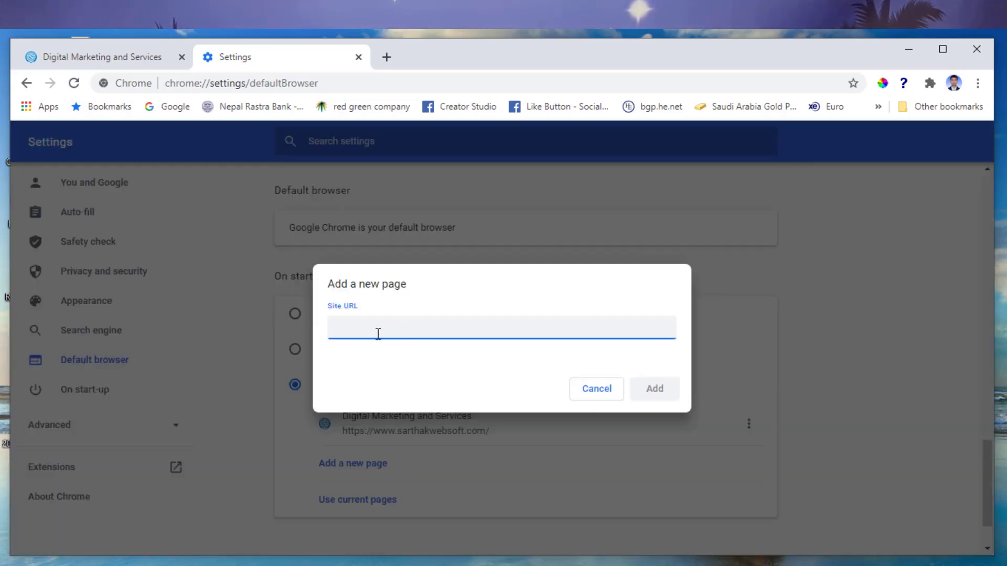
{"action": "type", "text": "https://www.google.com"}
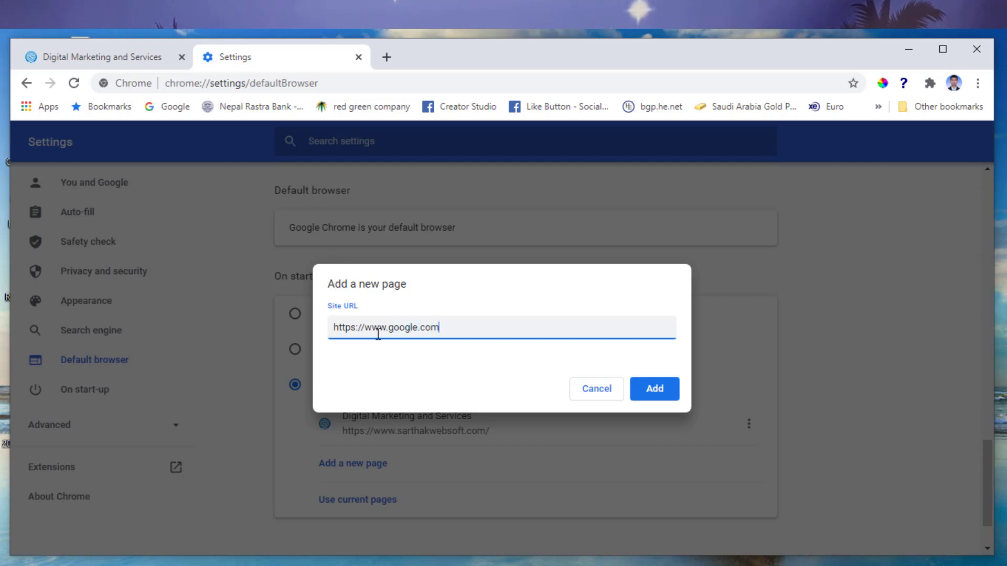
{"action": "left_click", "coordinate": [651, 401]}
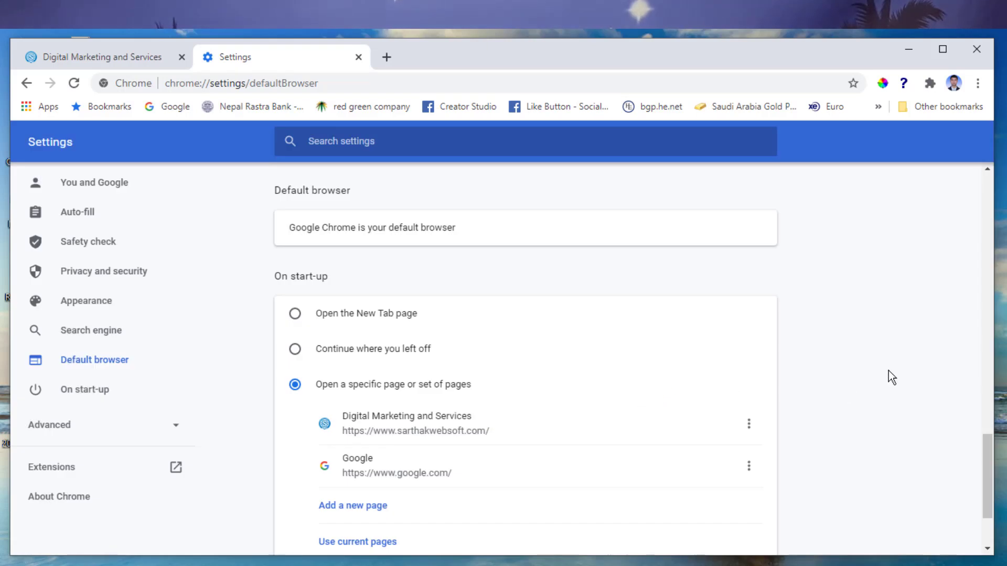
Set On start-up back to open the New Tab page and review the start-up and default browser sections
{"action": "left_click", "coordinate": [295, 313]}
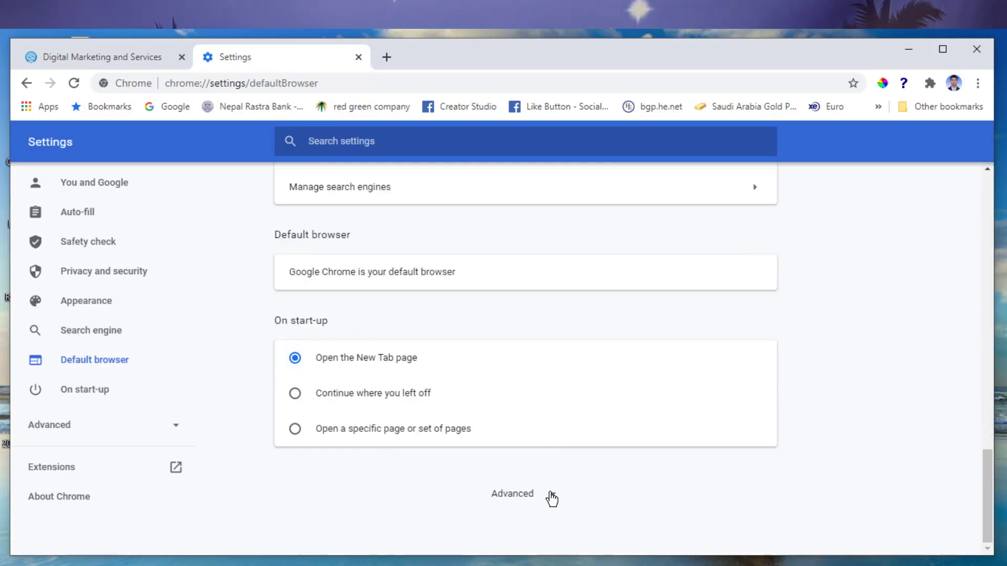
{"action": "left_click", "coordinate": [92, 397]}
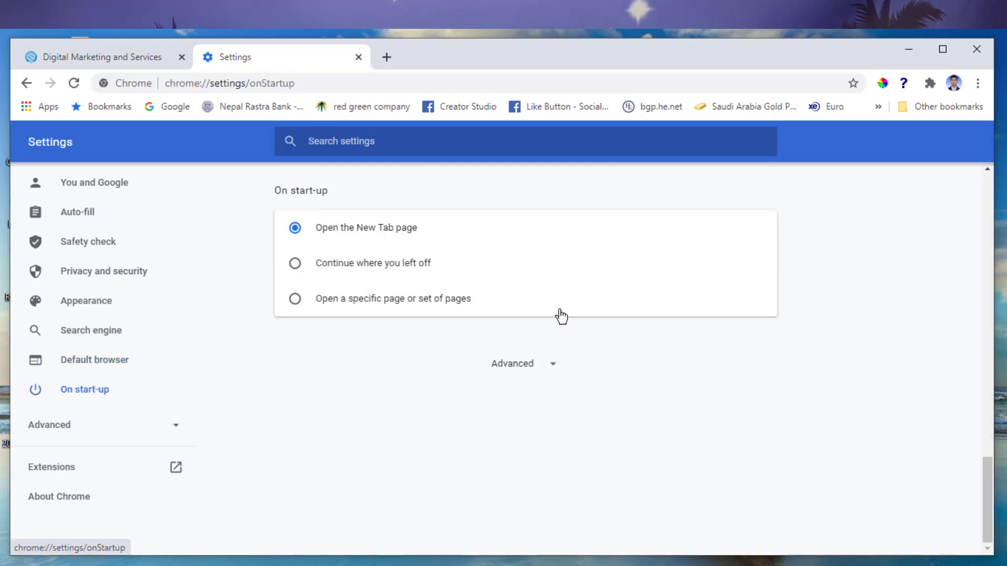
{"action": "left_click", "coordinate": [85, 365]}
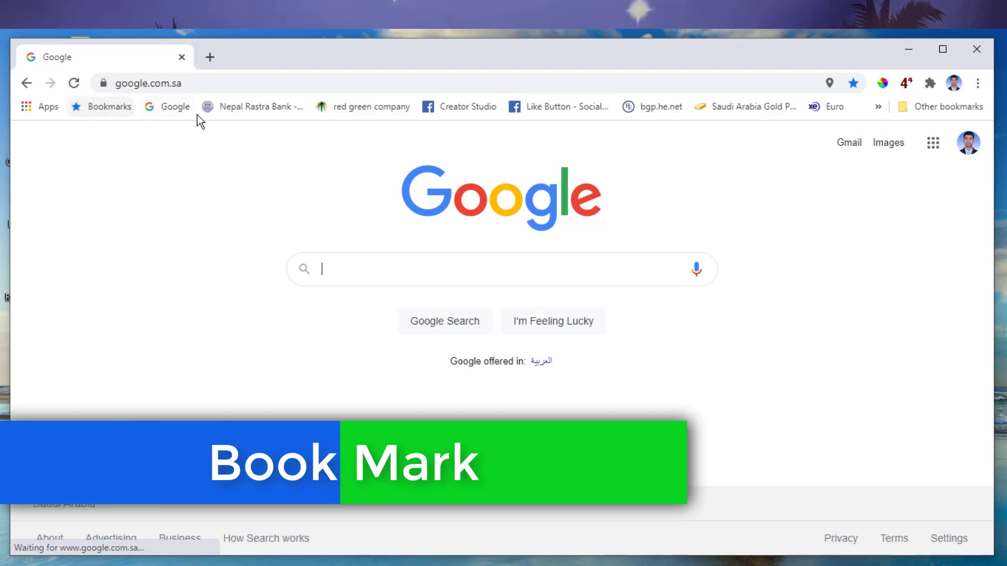
Hide the bookmarks bar on the Google page and show it again
{"action": "left_click", "coordinate": [978, 84]}
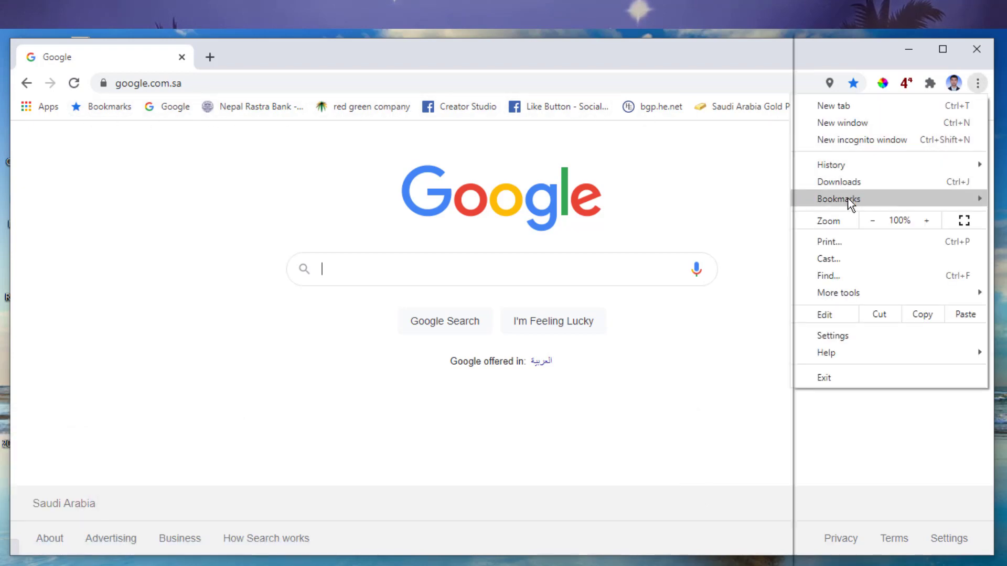
{"action": "mouse_move", "coordinate": [820, 201]}
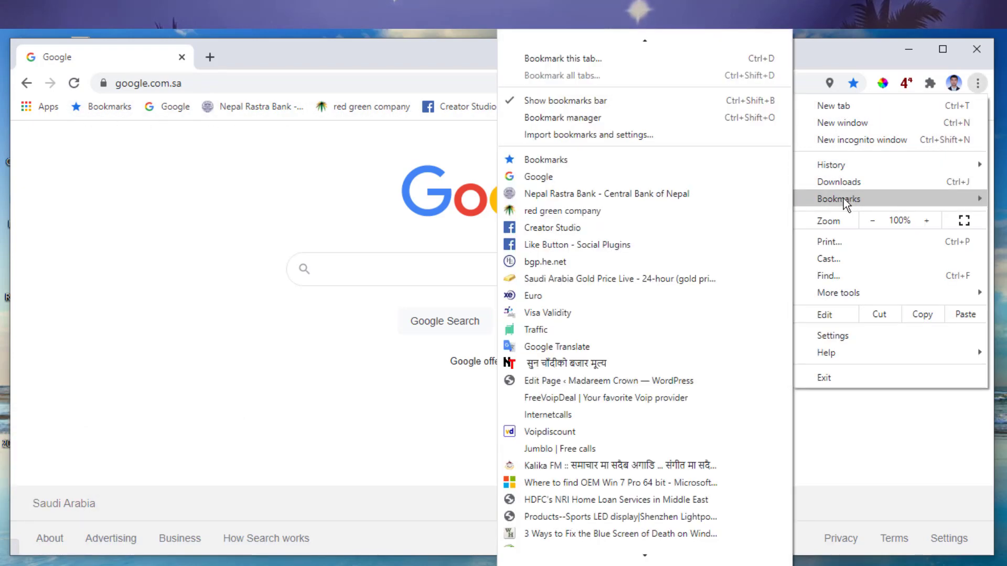
{"action": "left_click", "coordinate": [578, 101]}
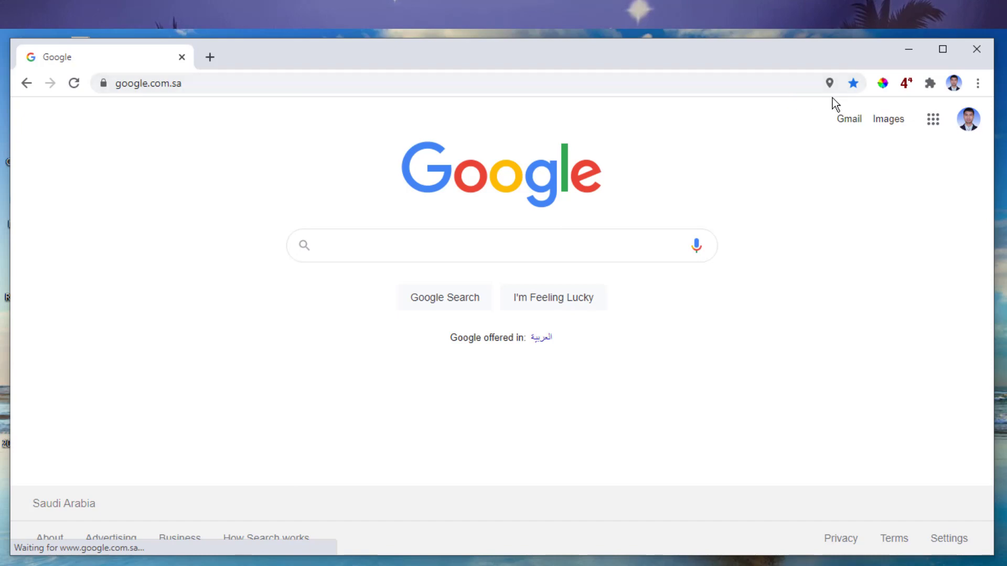
{"action": "left_click", "coordinate": [978, 84]}
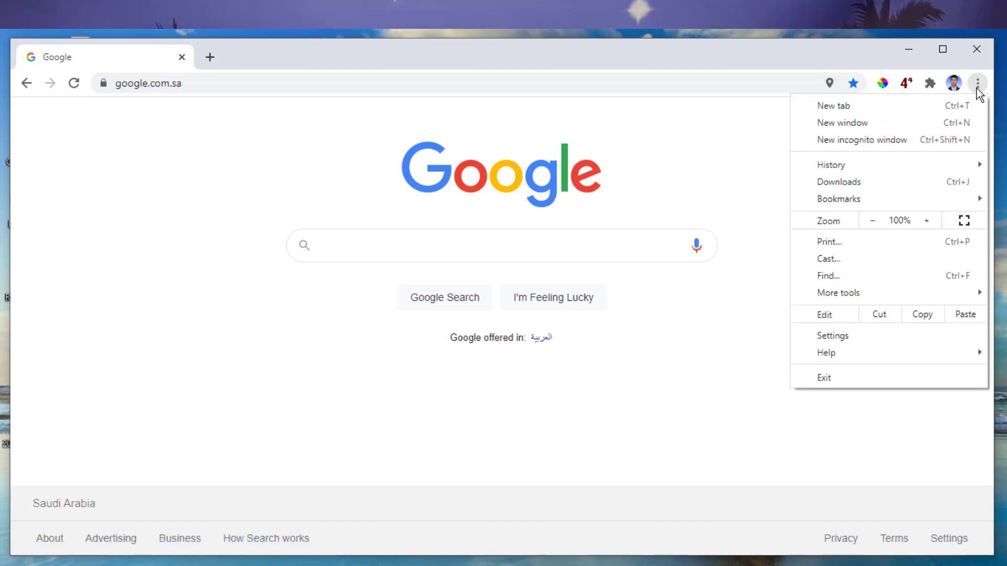
{"action": "mouse_move", "coordinate": [879, 205]}
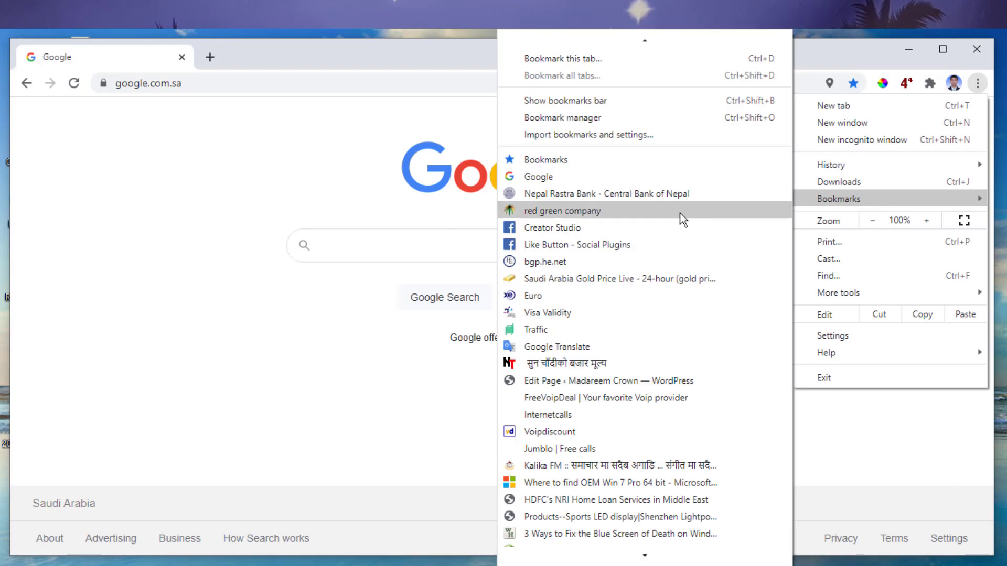
{"action": "left_click", "coordinate": [591, 101]}
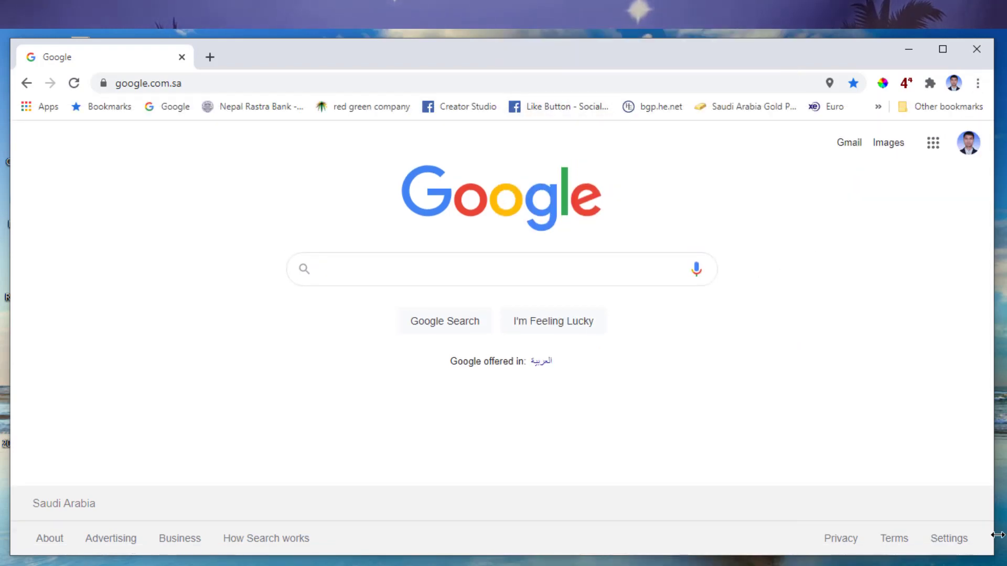